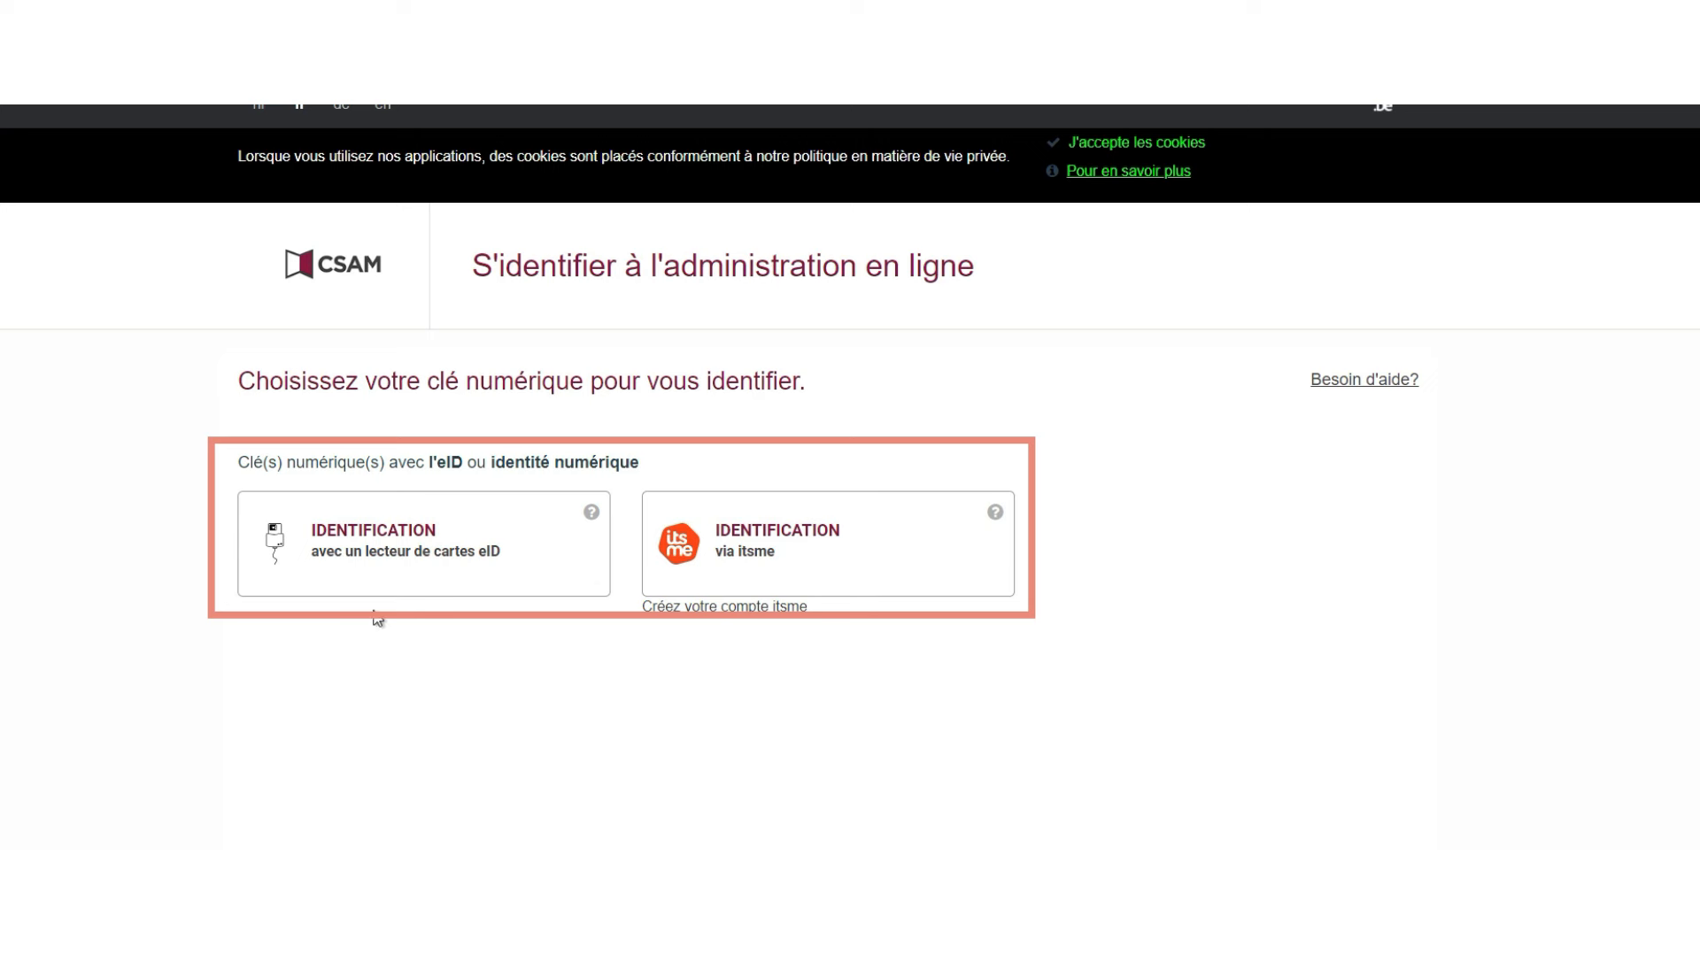
- Identify in CSAM with the eID card reader, confirming the certificate and entering the card PIN
left_click(401, 557)
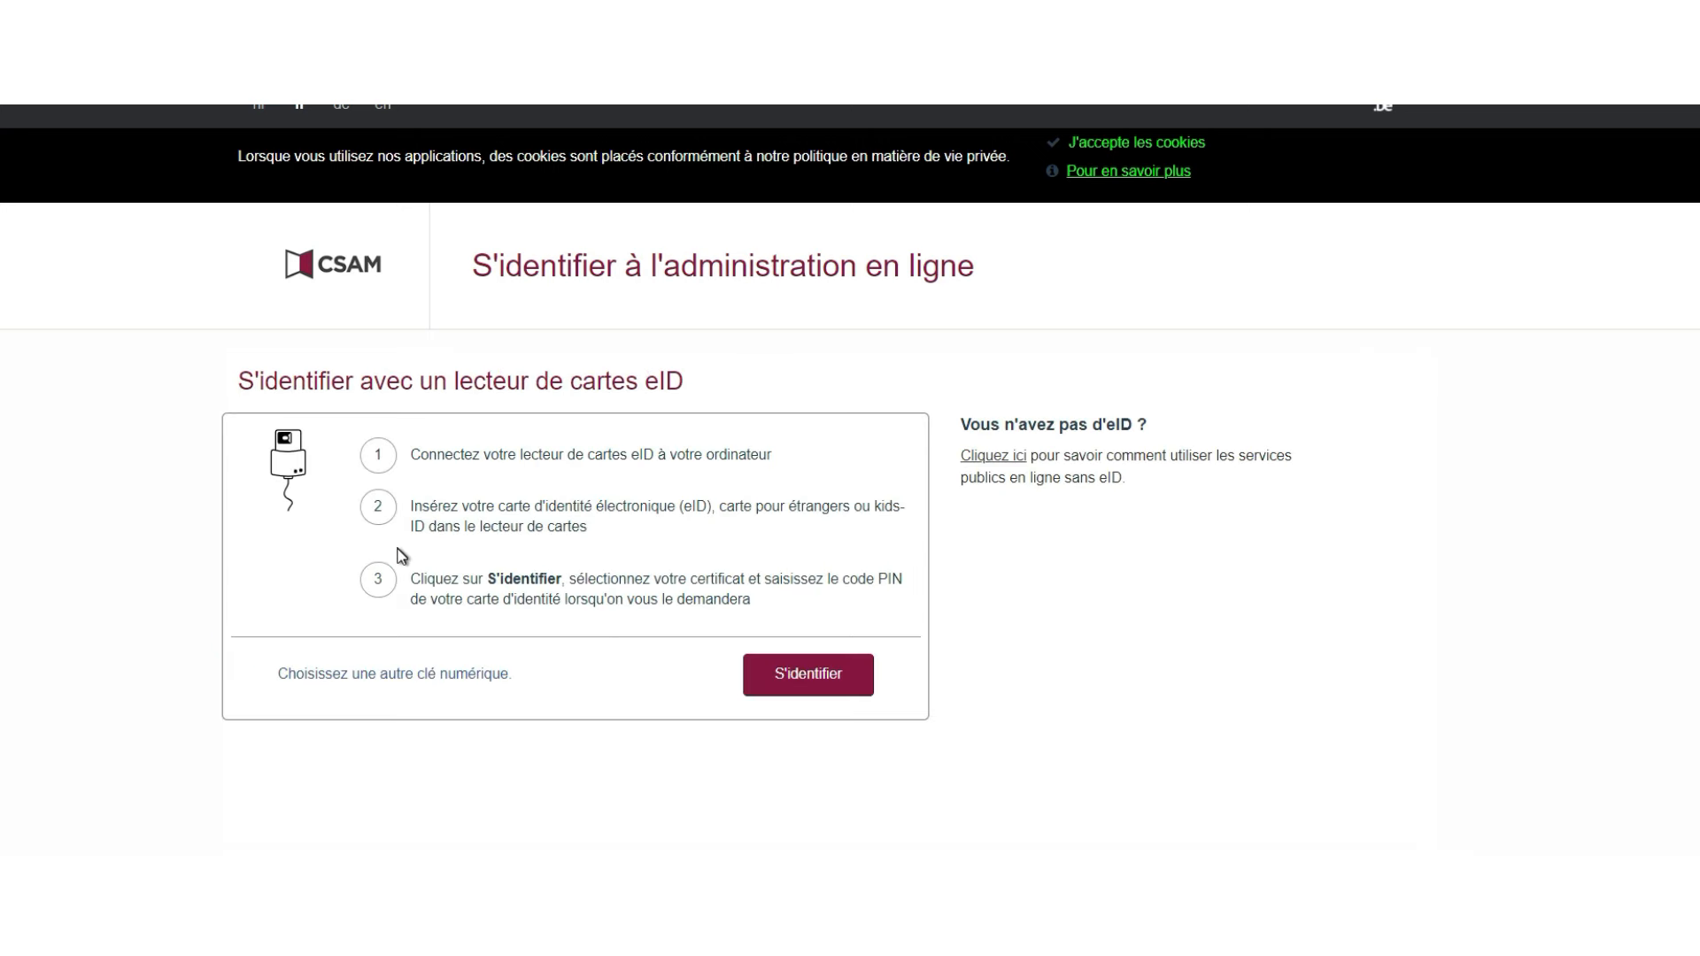
left_click(807, 674)
left_click(1004, 405)
type("1234")
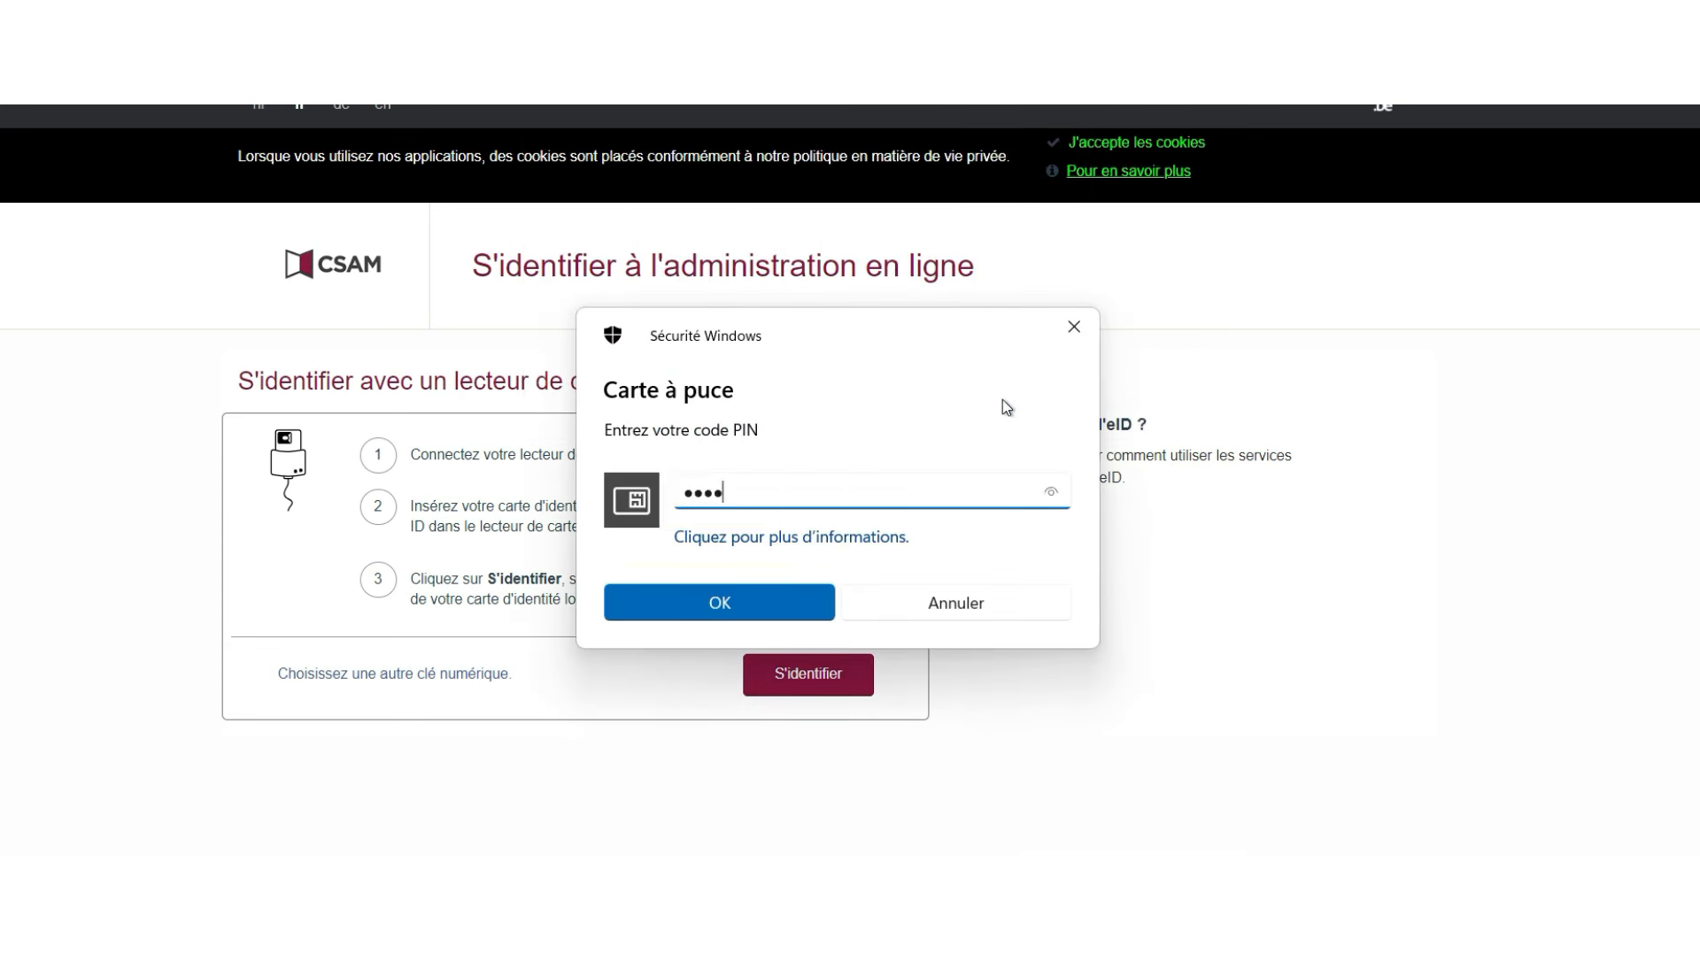
key("Return")
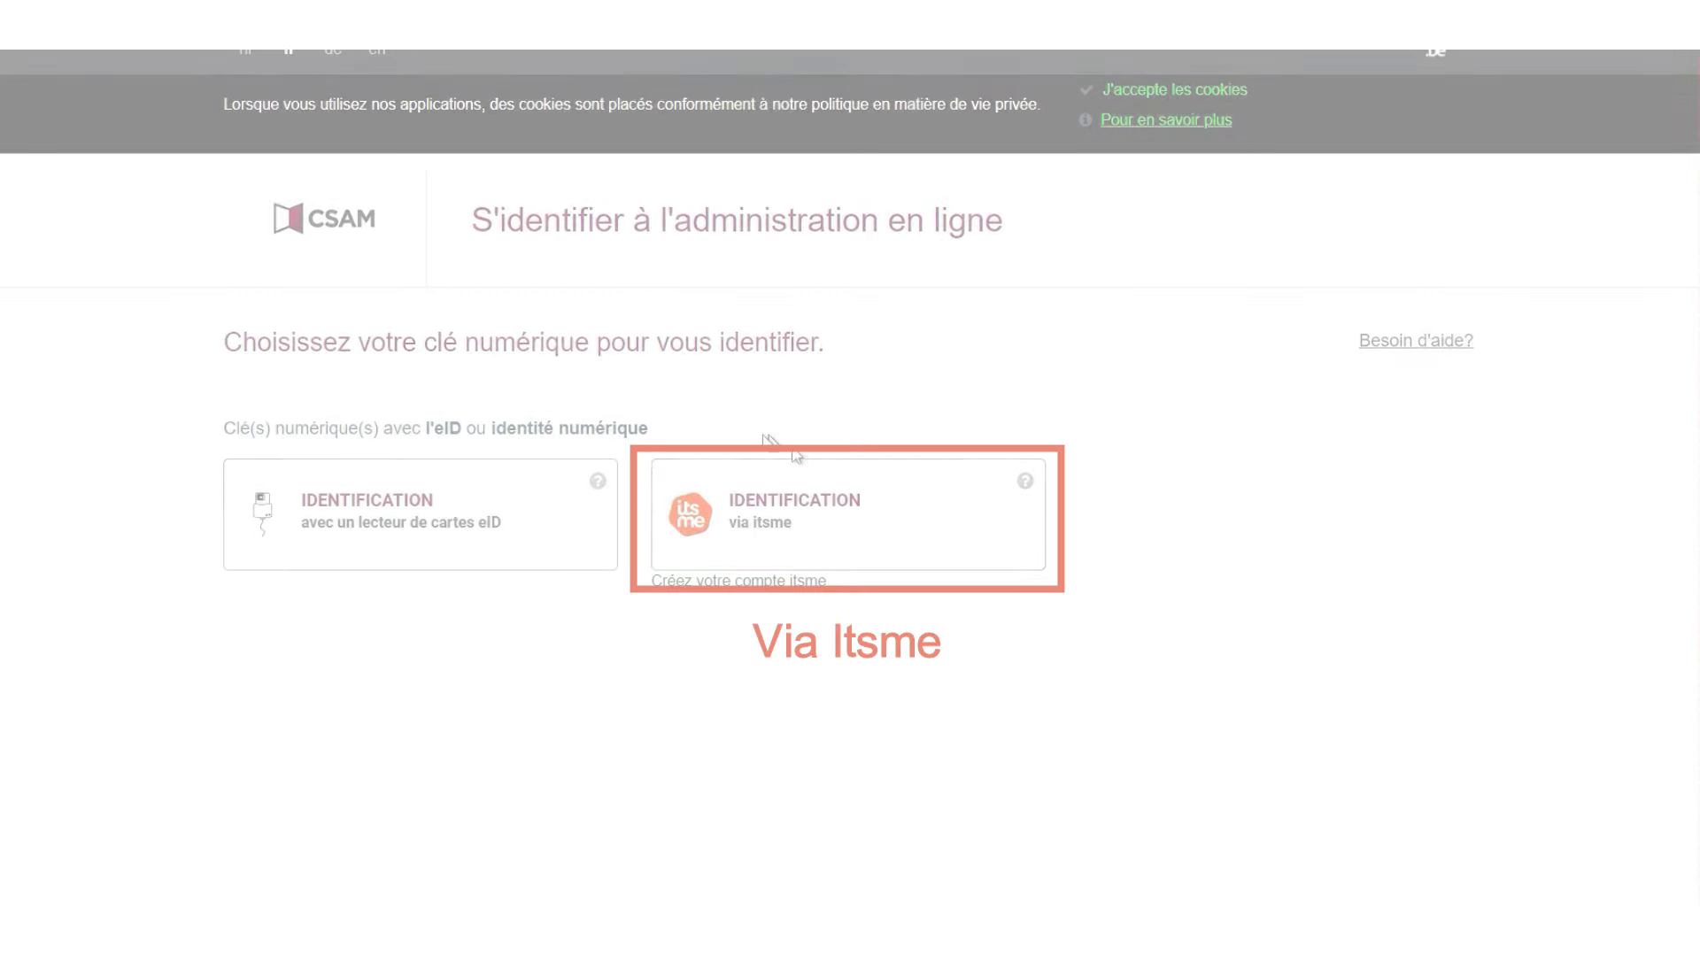
- Choose itsme identification, enter the phone number and send the request to the itsme app
left_click(764, 531)
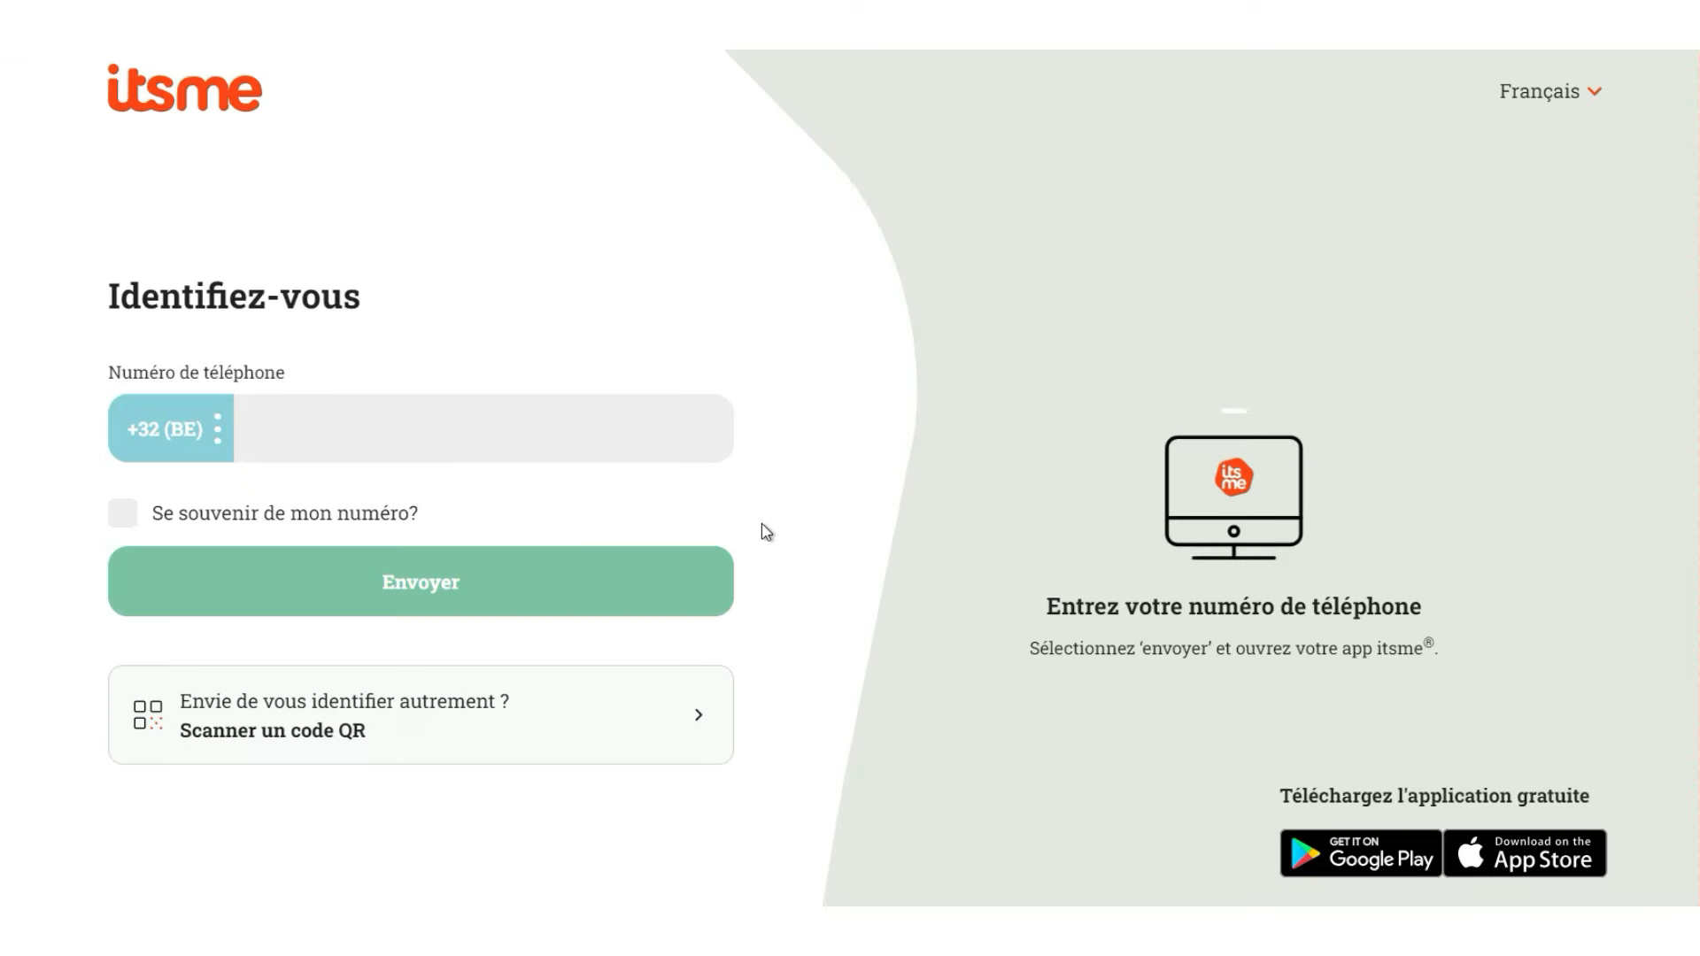
left_click(468, 440)
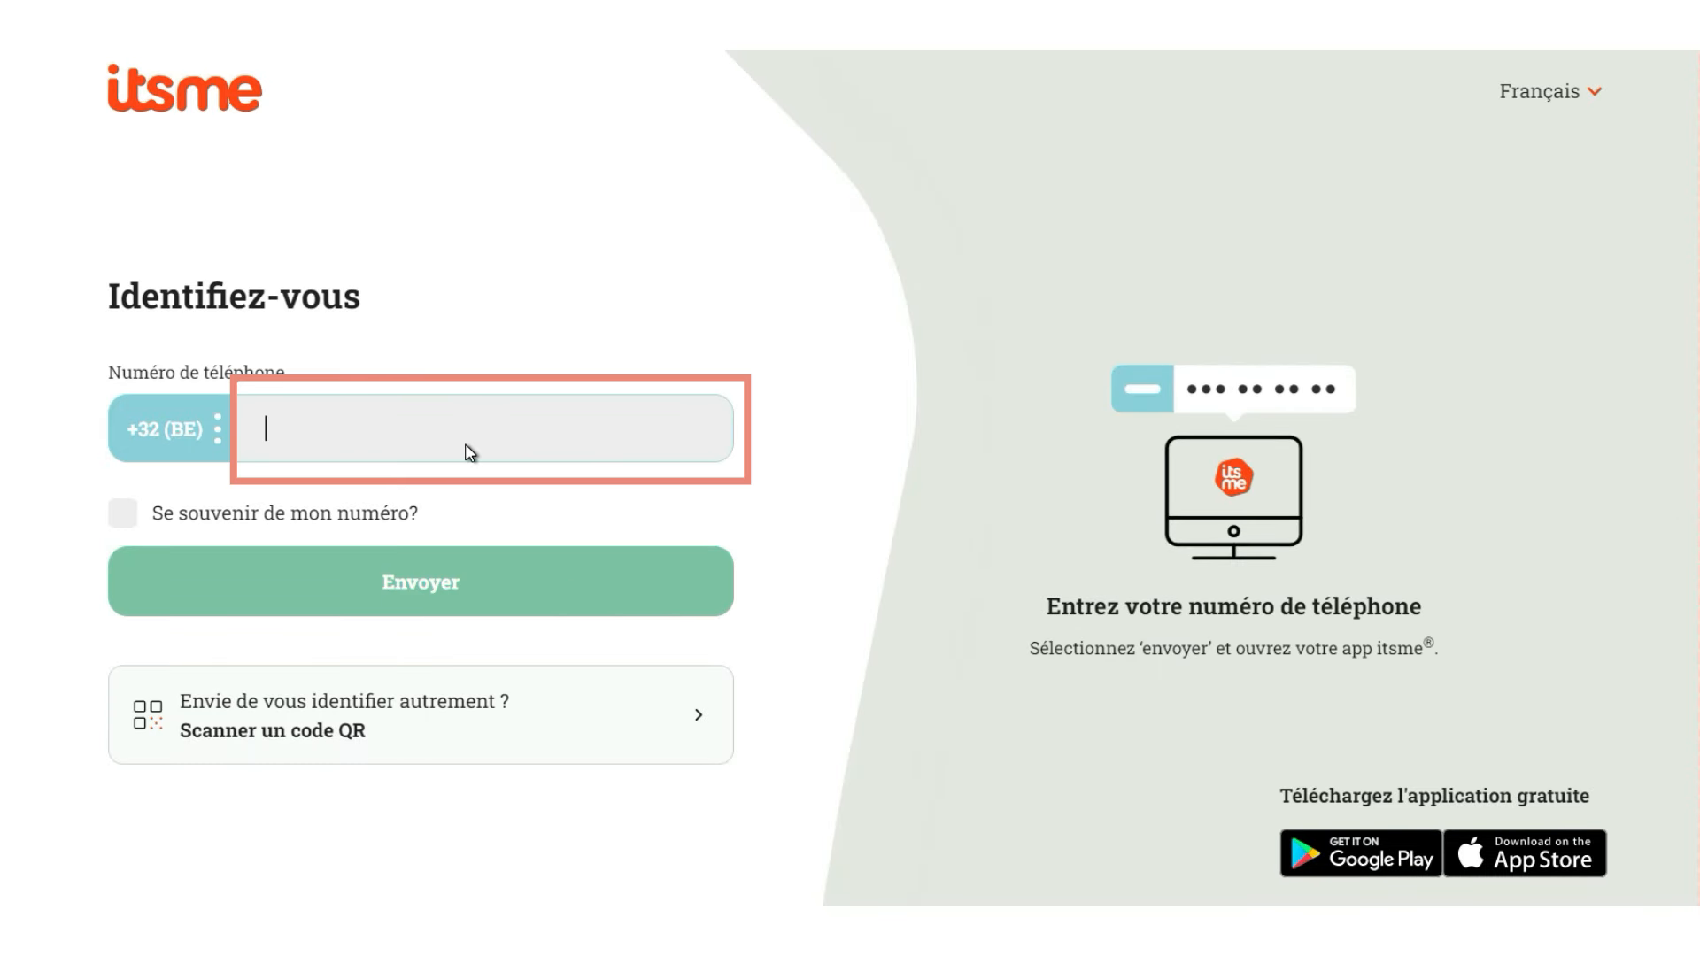
type("12345678")
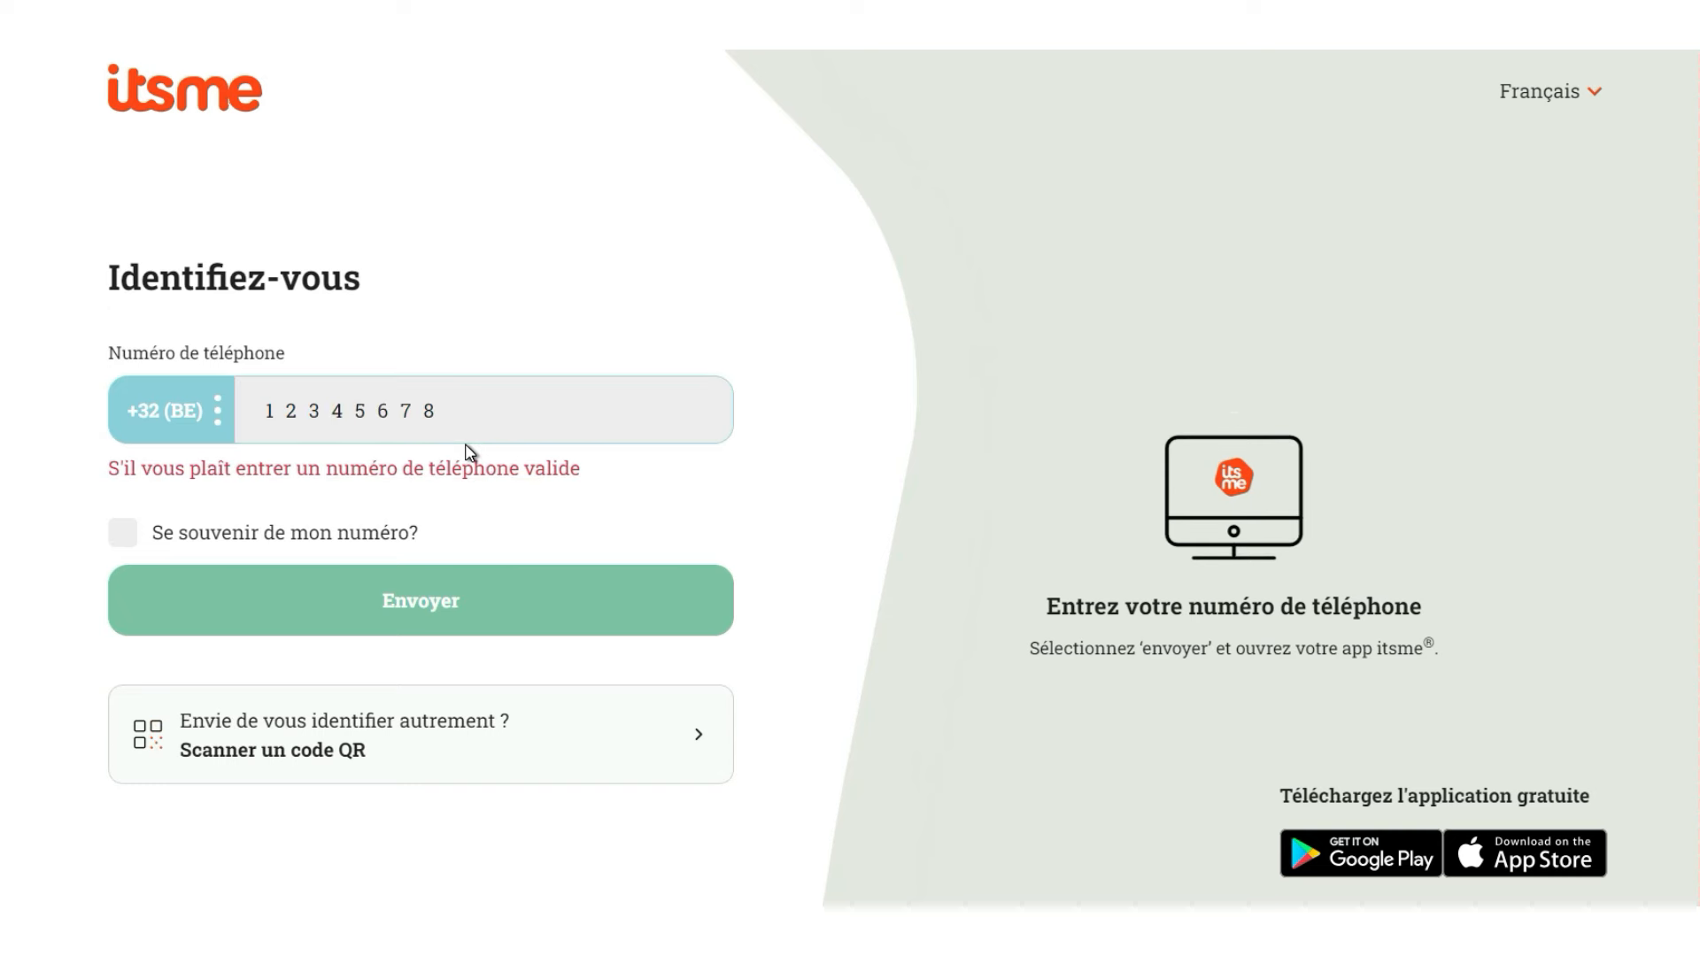
left_click(438, 600)
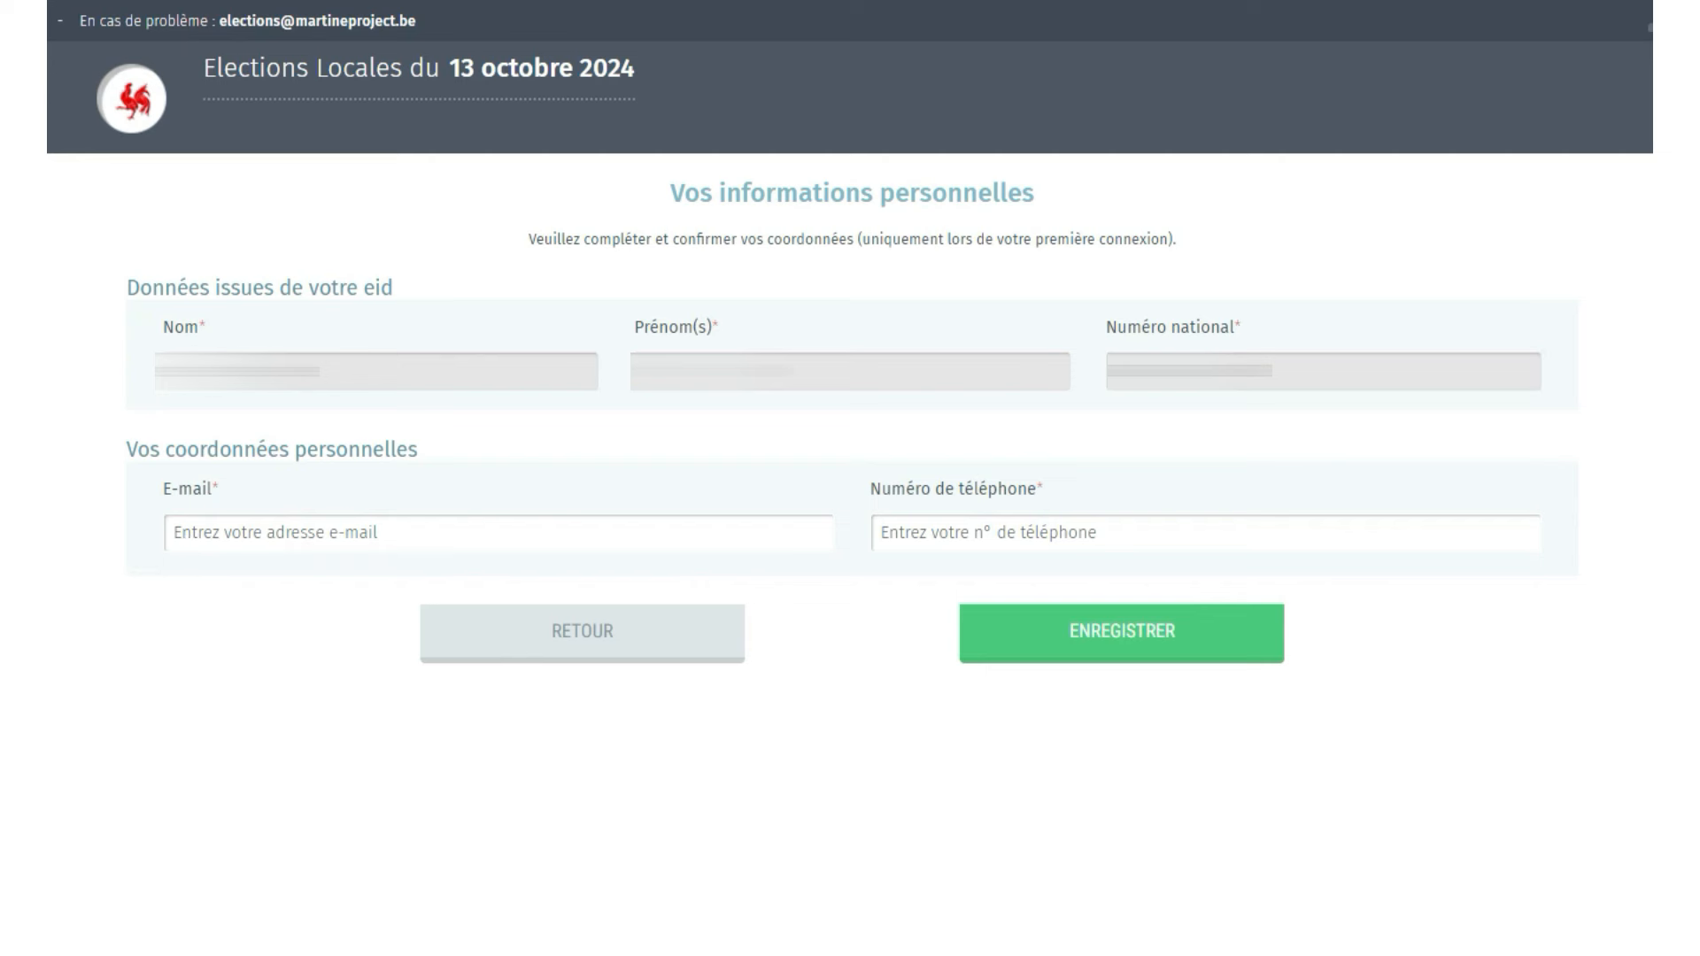
- Fill in your contact e-mail address and phone number, then save the personal details
left_click(191, 546)
type("nom")
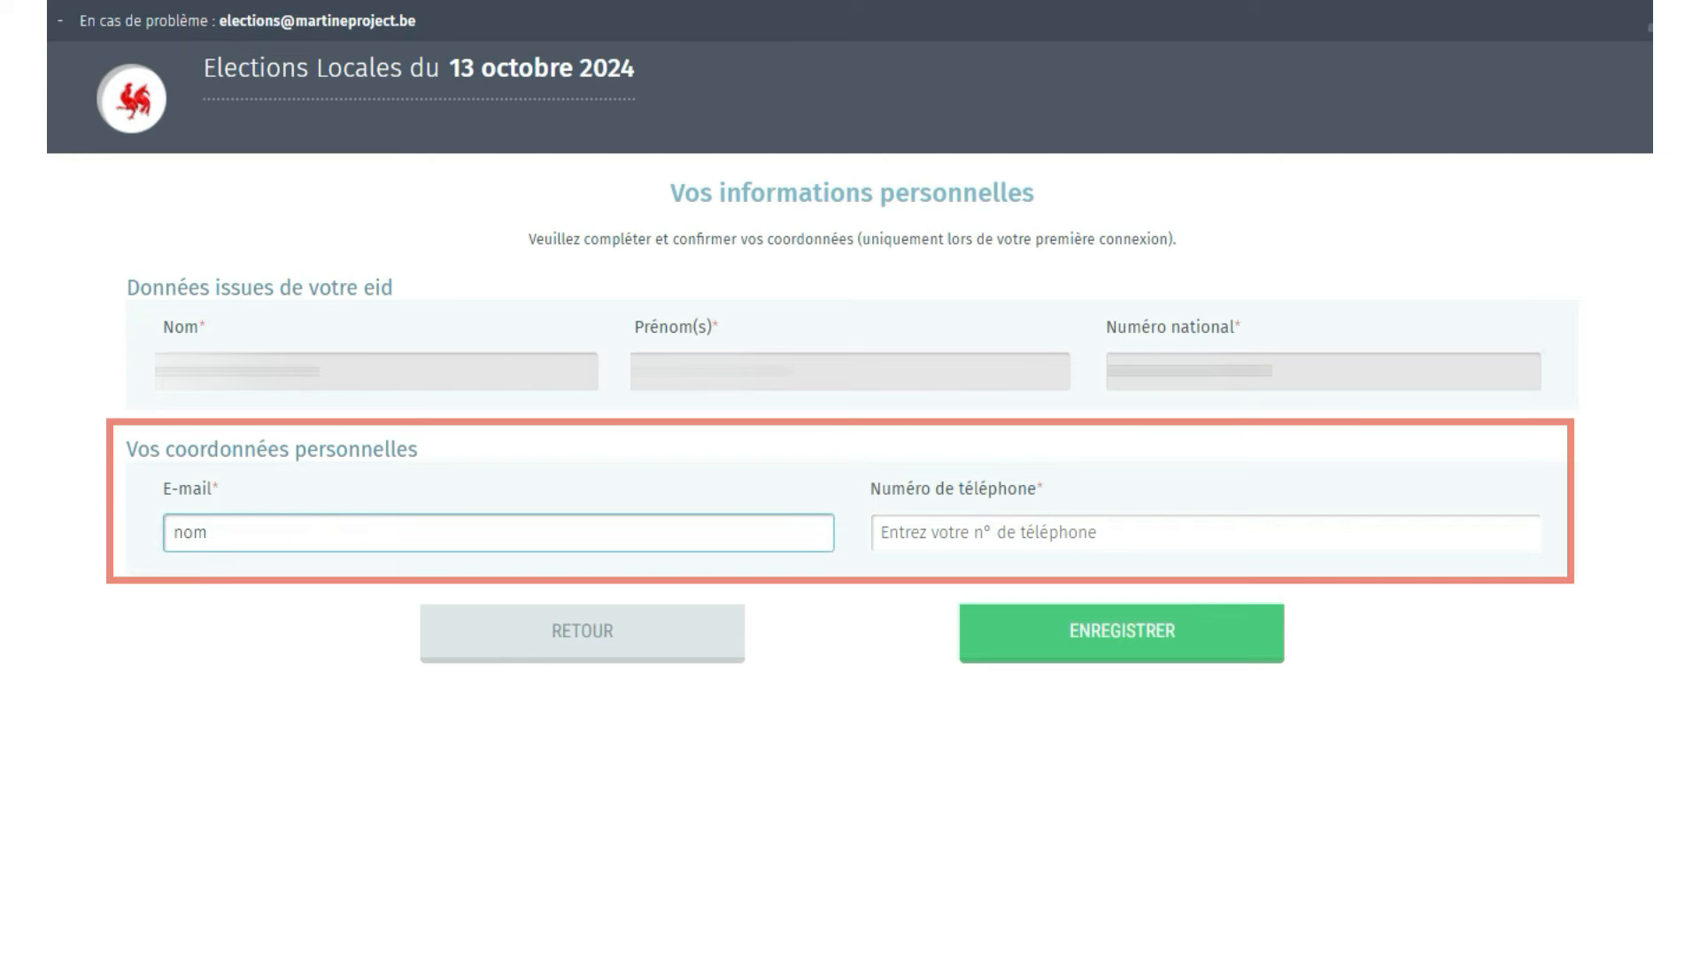
type("@mail.com")
left_click(925, 540)
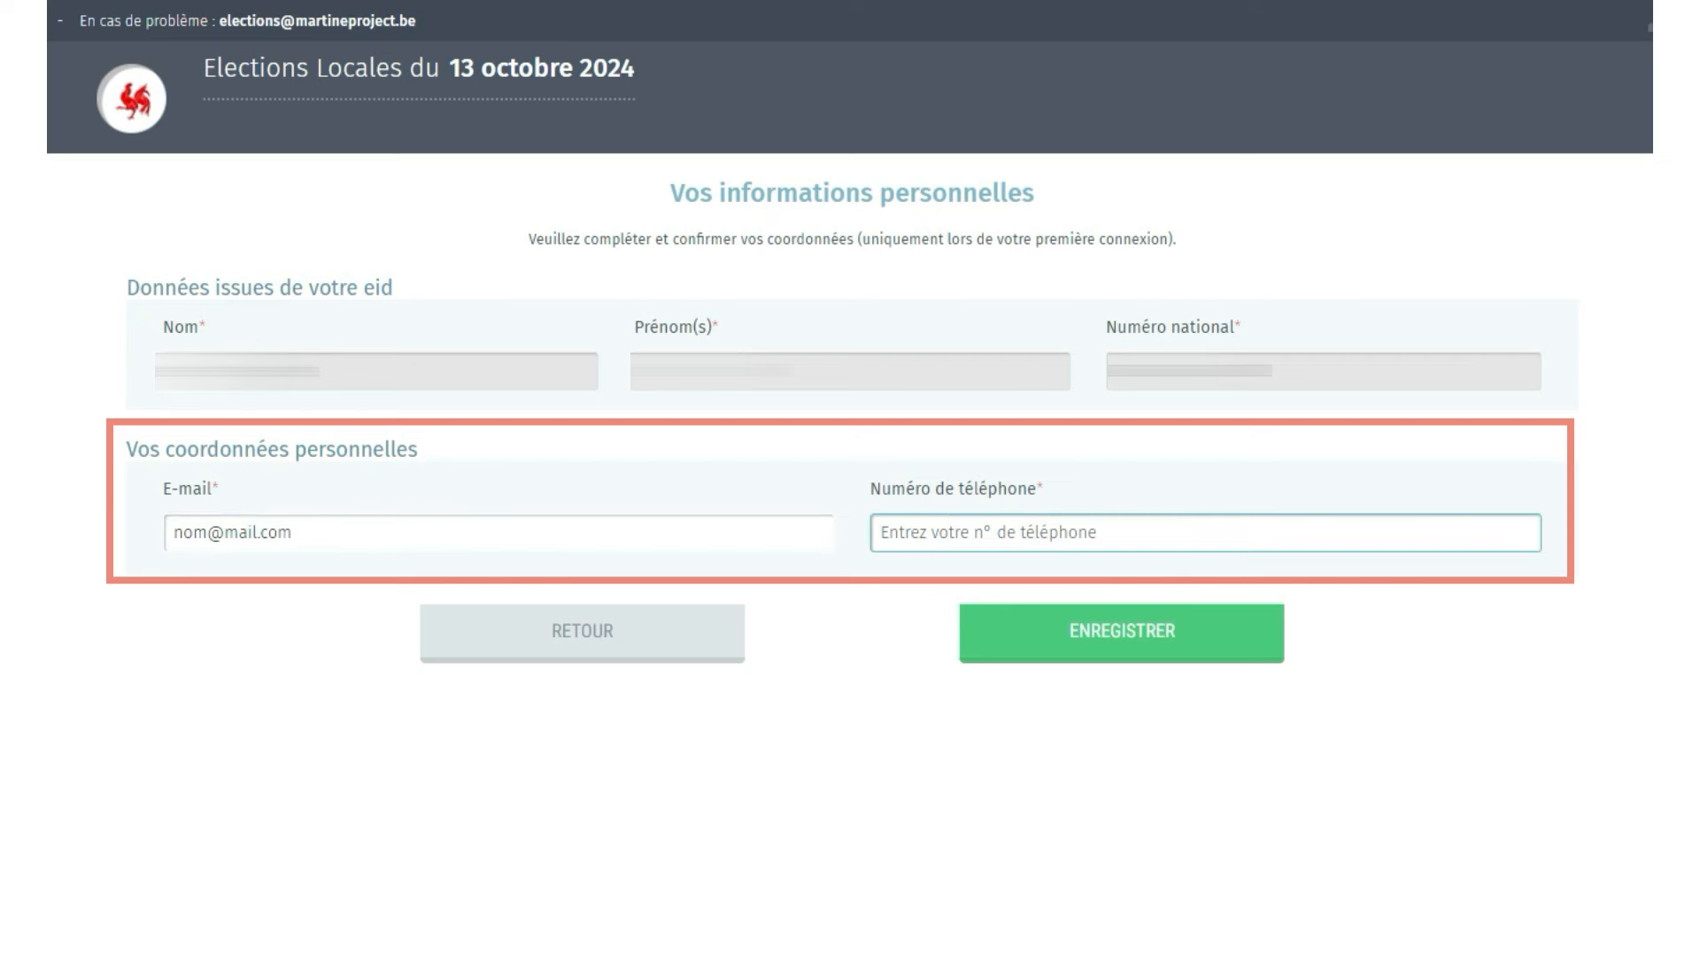
type("0476")
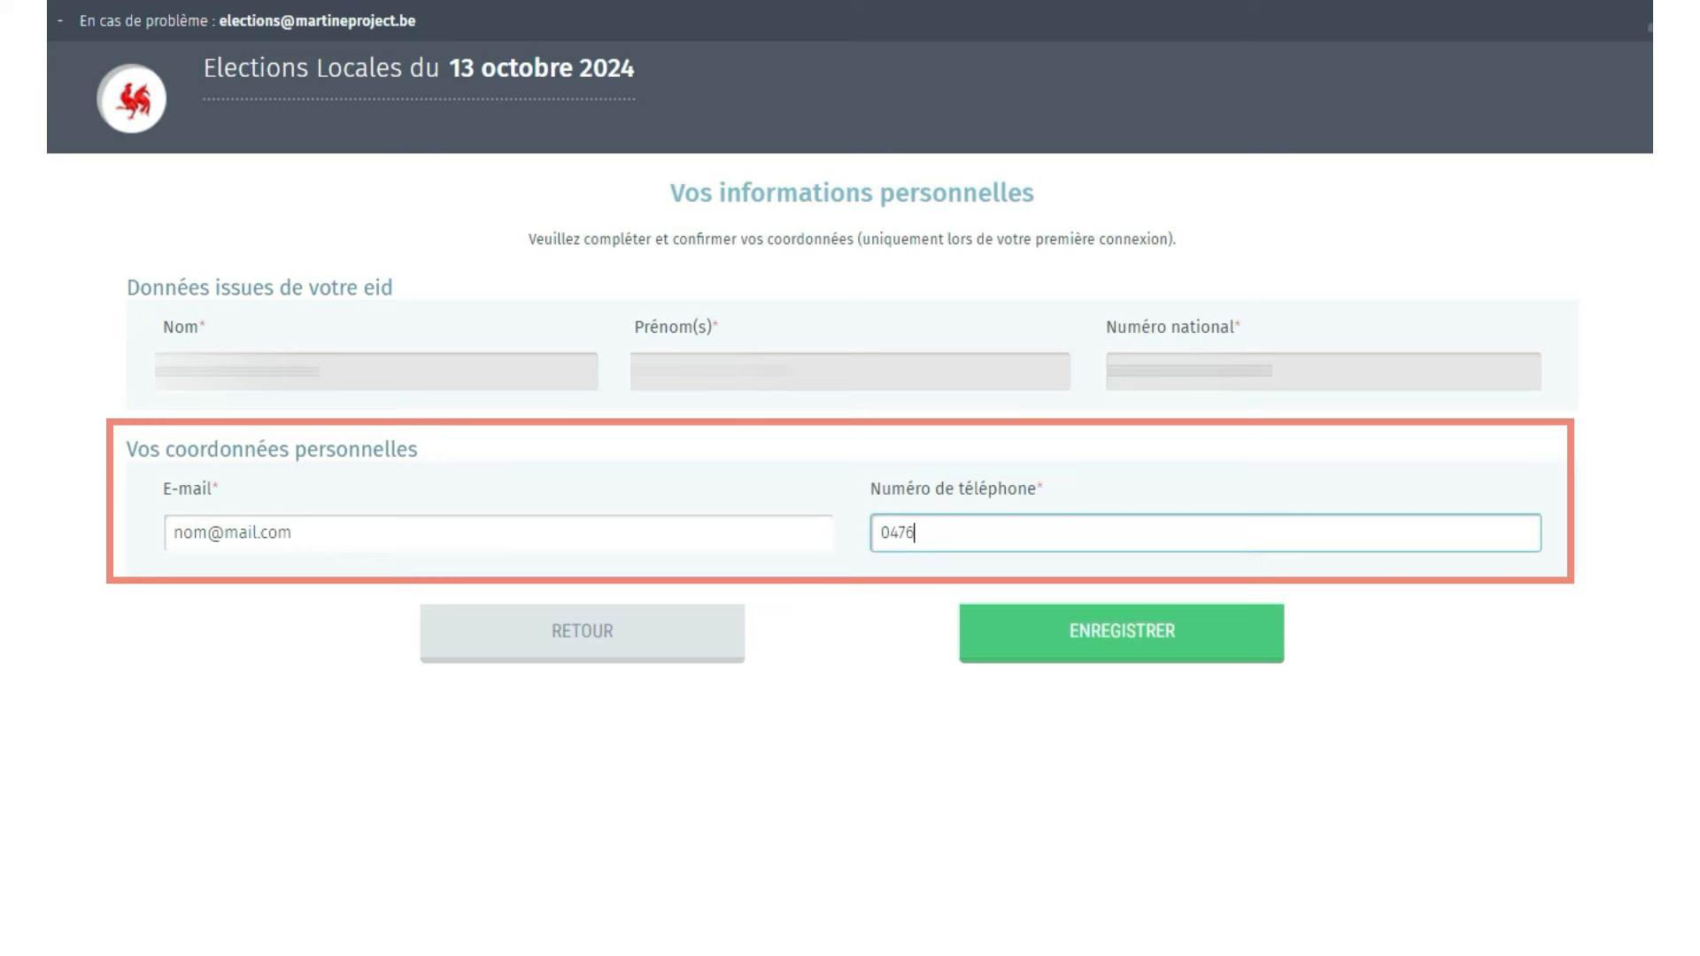
type("/123456")
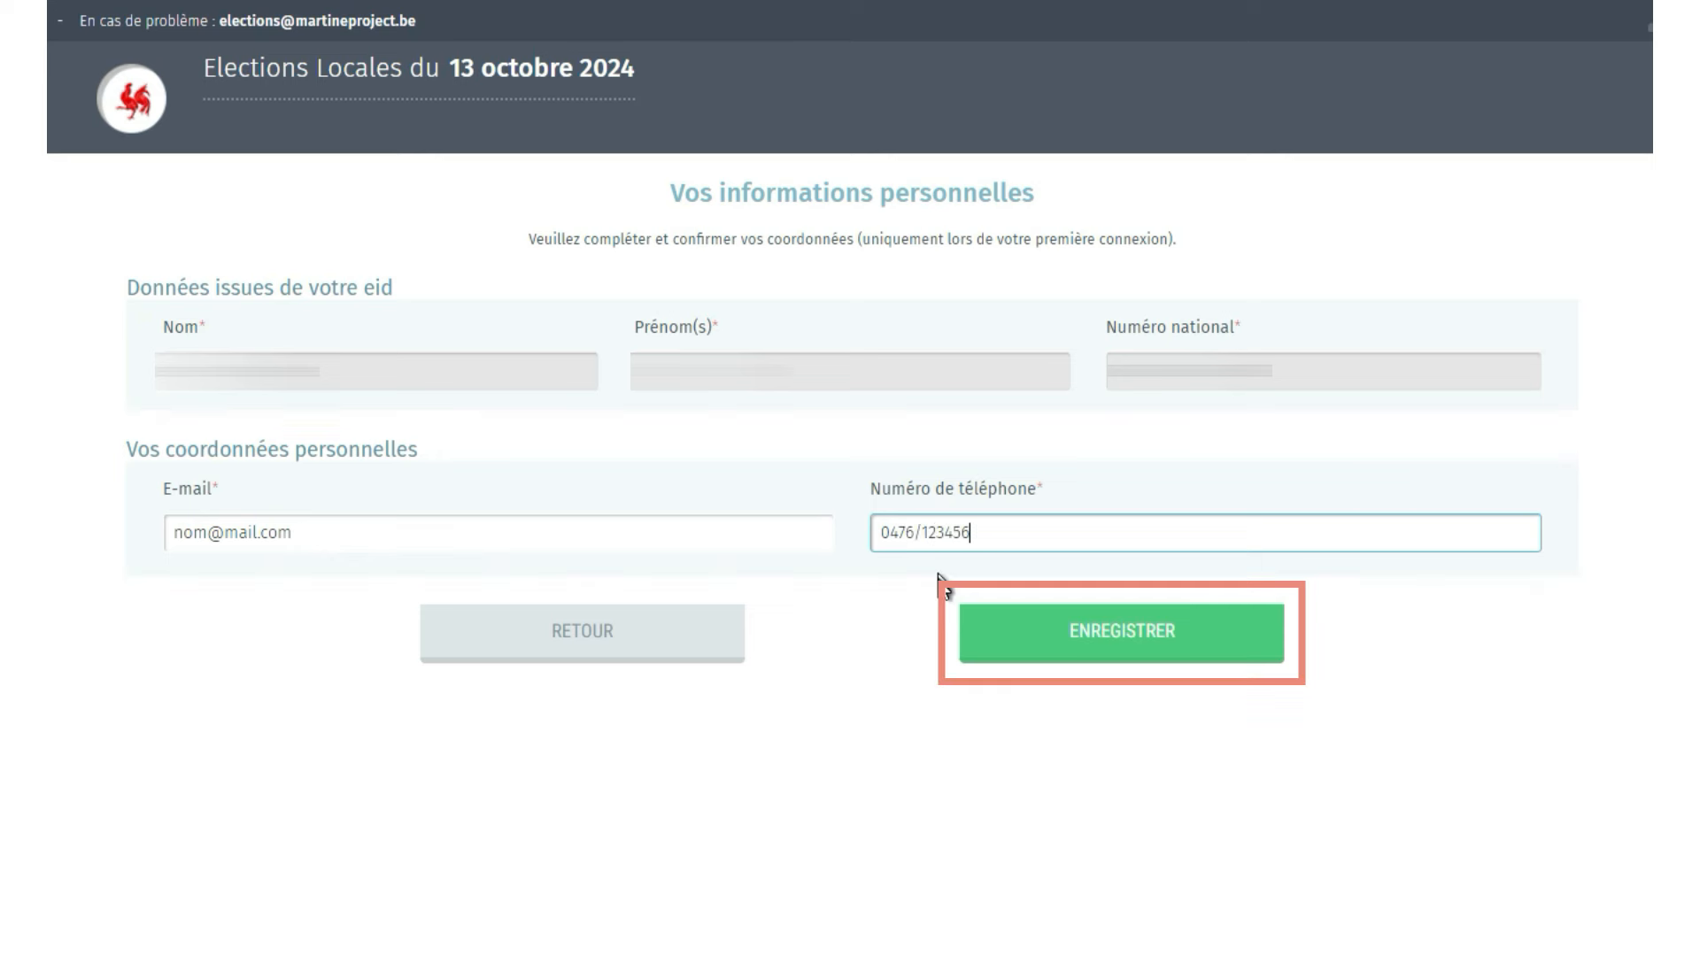
left_click(1112, 651)
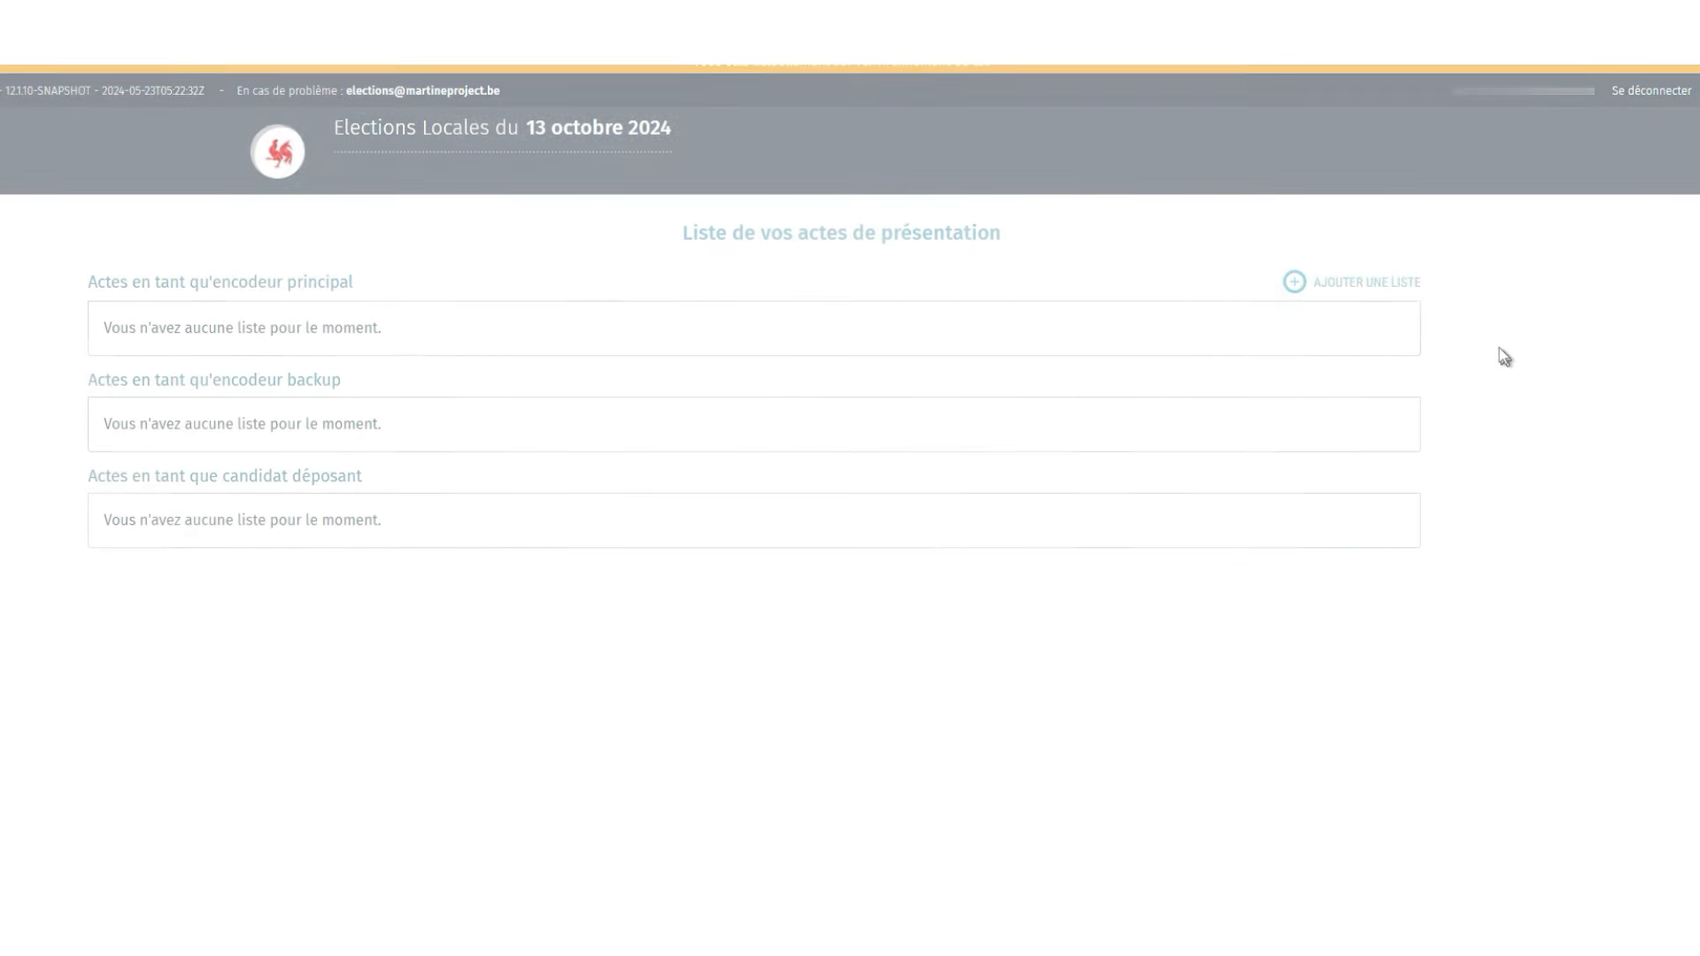
- Add a CONSEIL COMMUNAL list for constituency Bouillon, supported by Élus sortants, and confirm
left_click(1295, 282)
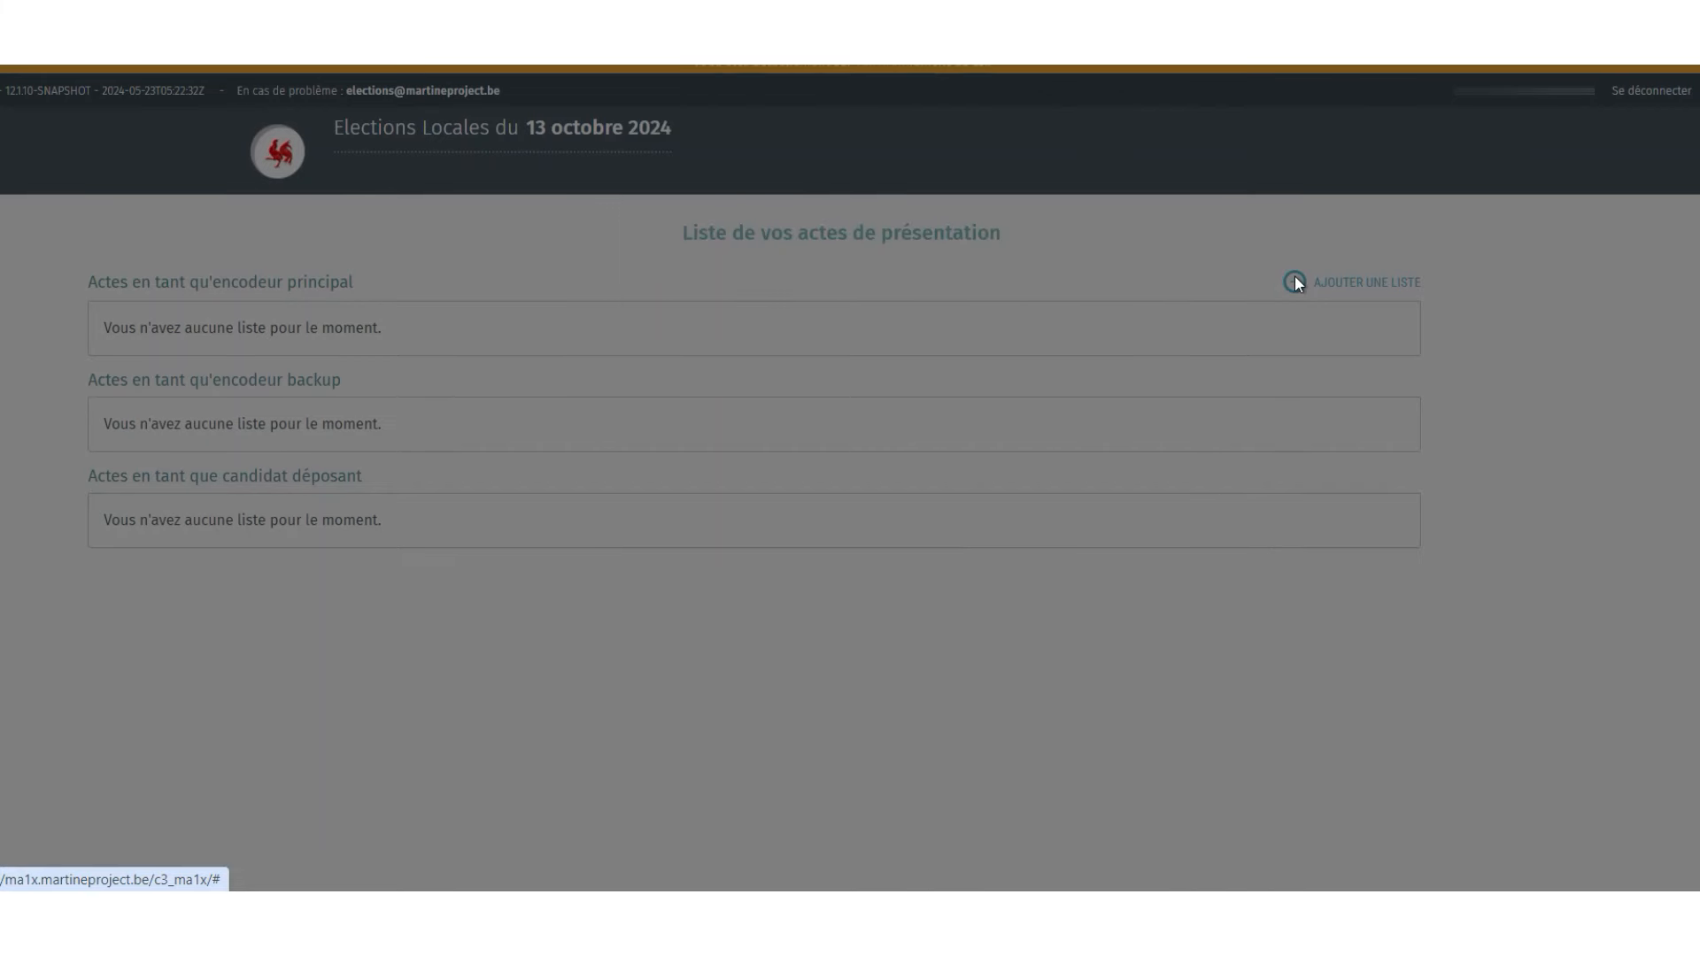
left_click(842, 241)
left_click(832, 387)
scroll(805, 423, "down", 5)
scroll(805, 424, "down", 4)
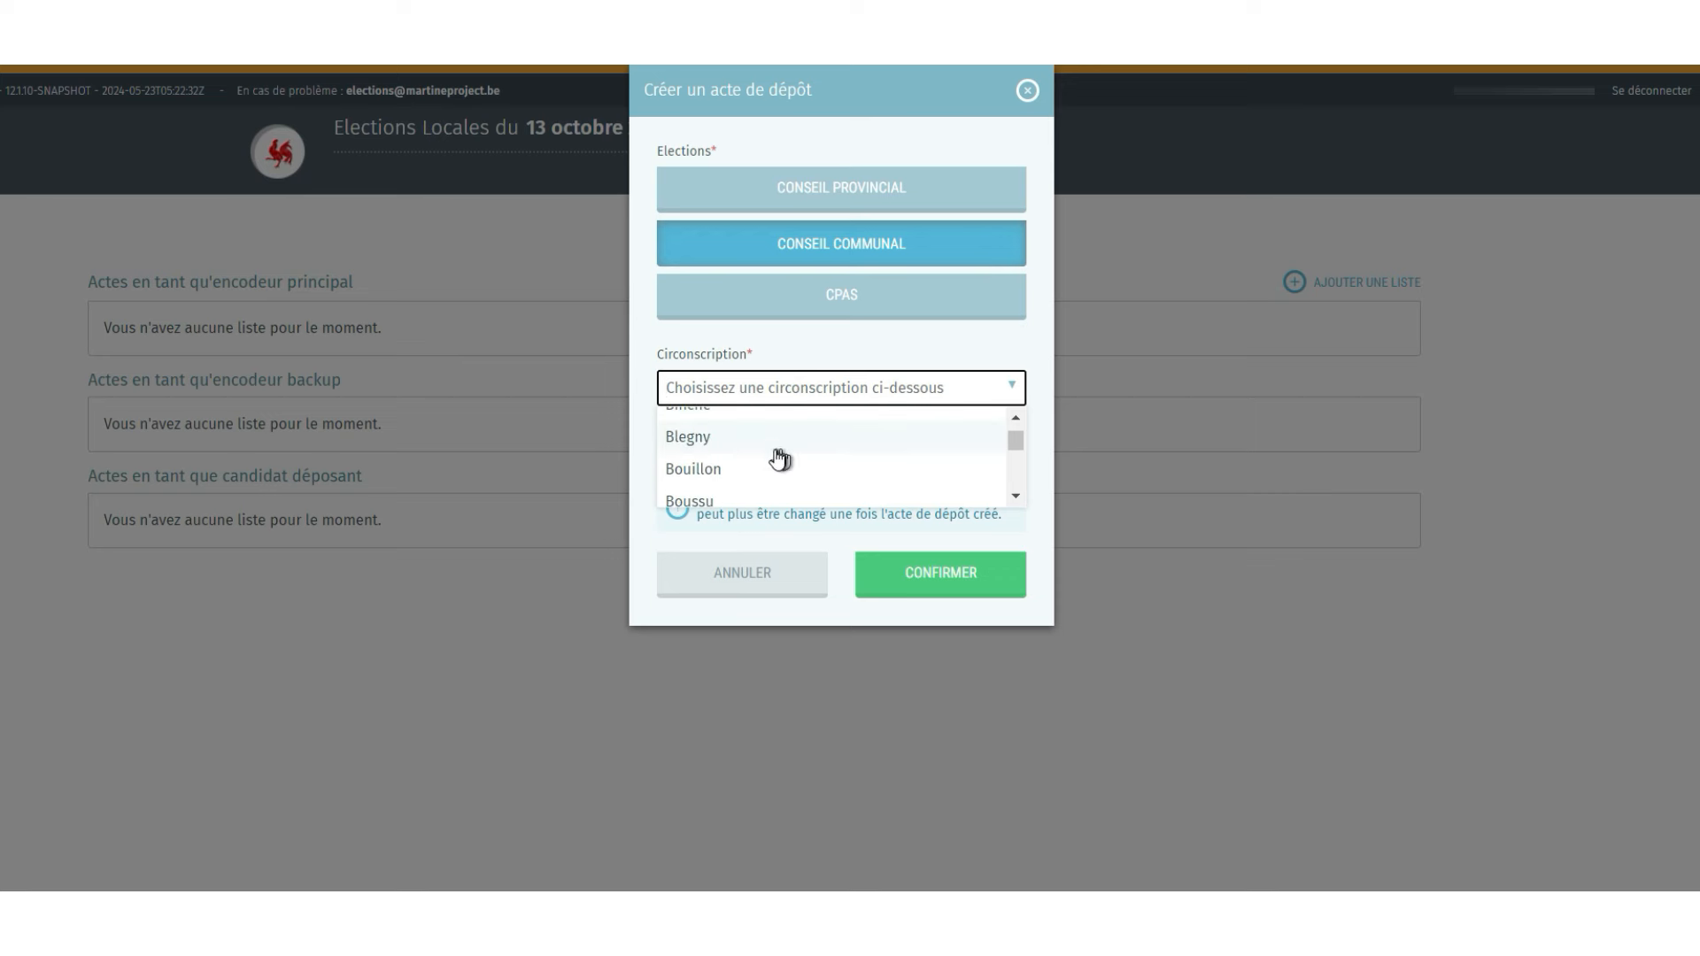
left_click(728, 469)
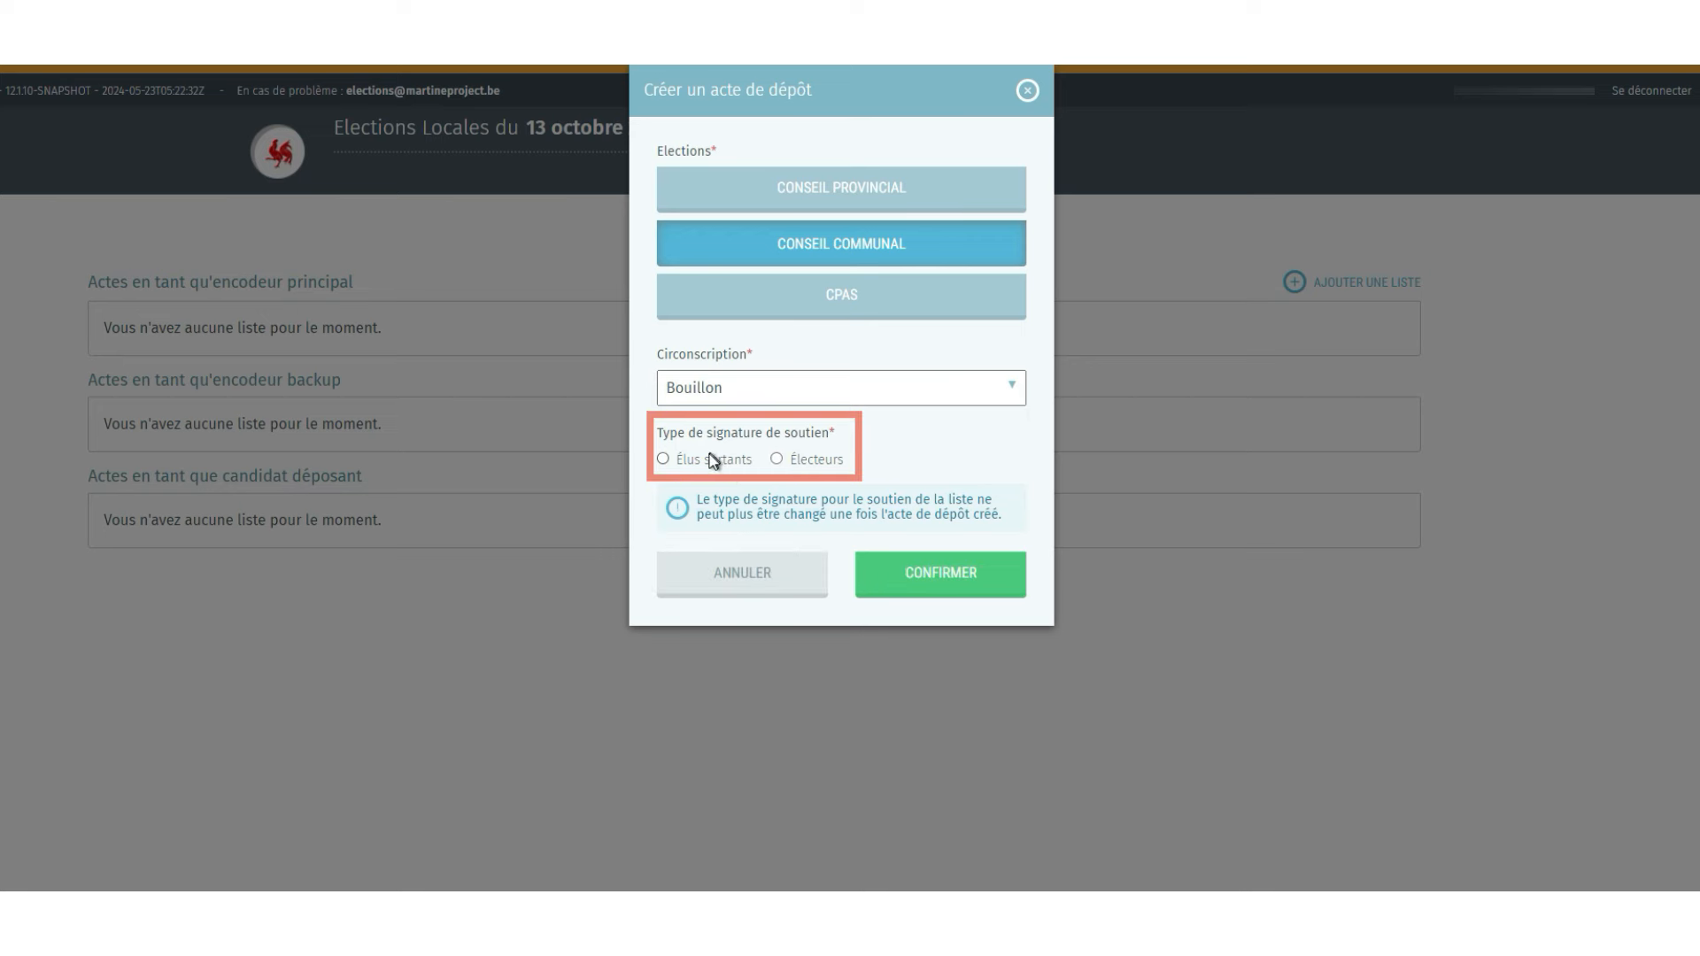
left_click(664, 459)
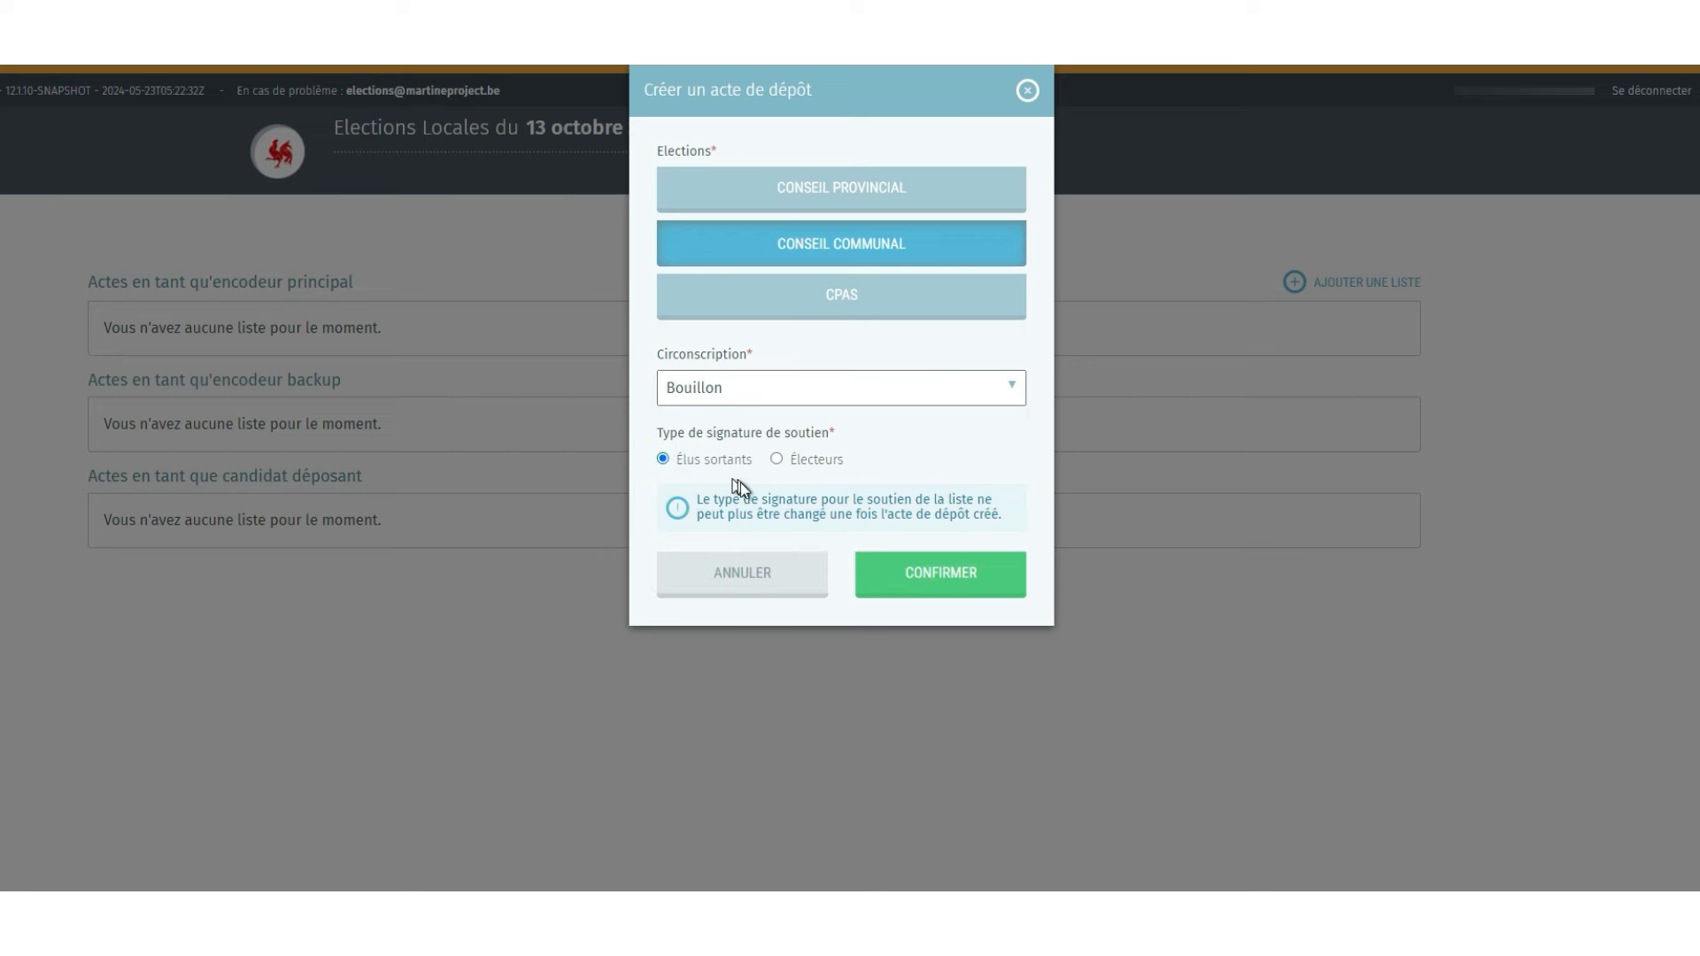
left_click(895, 577)
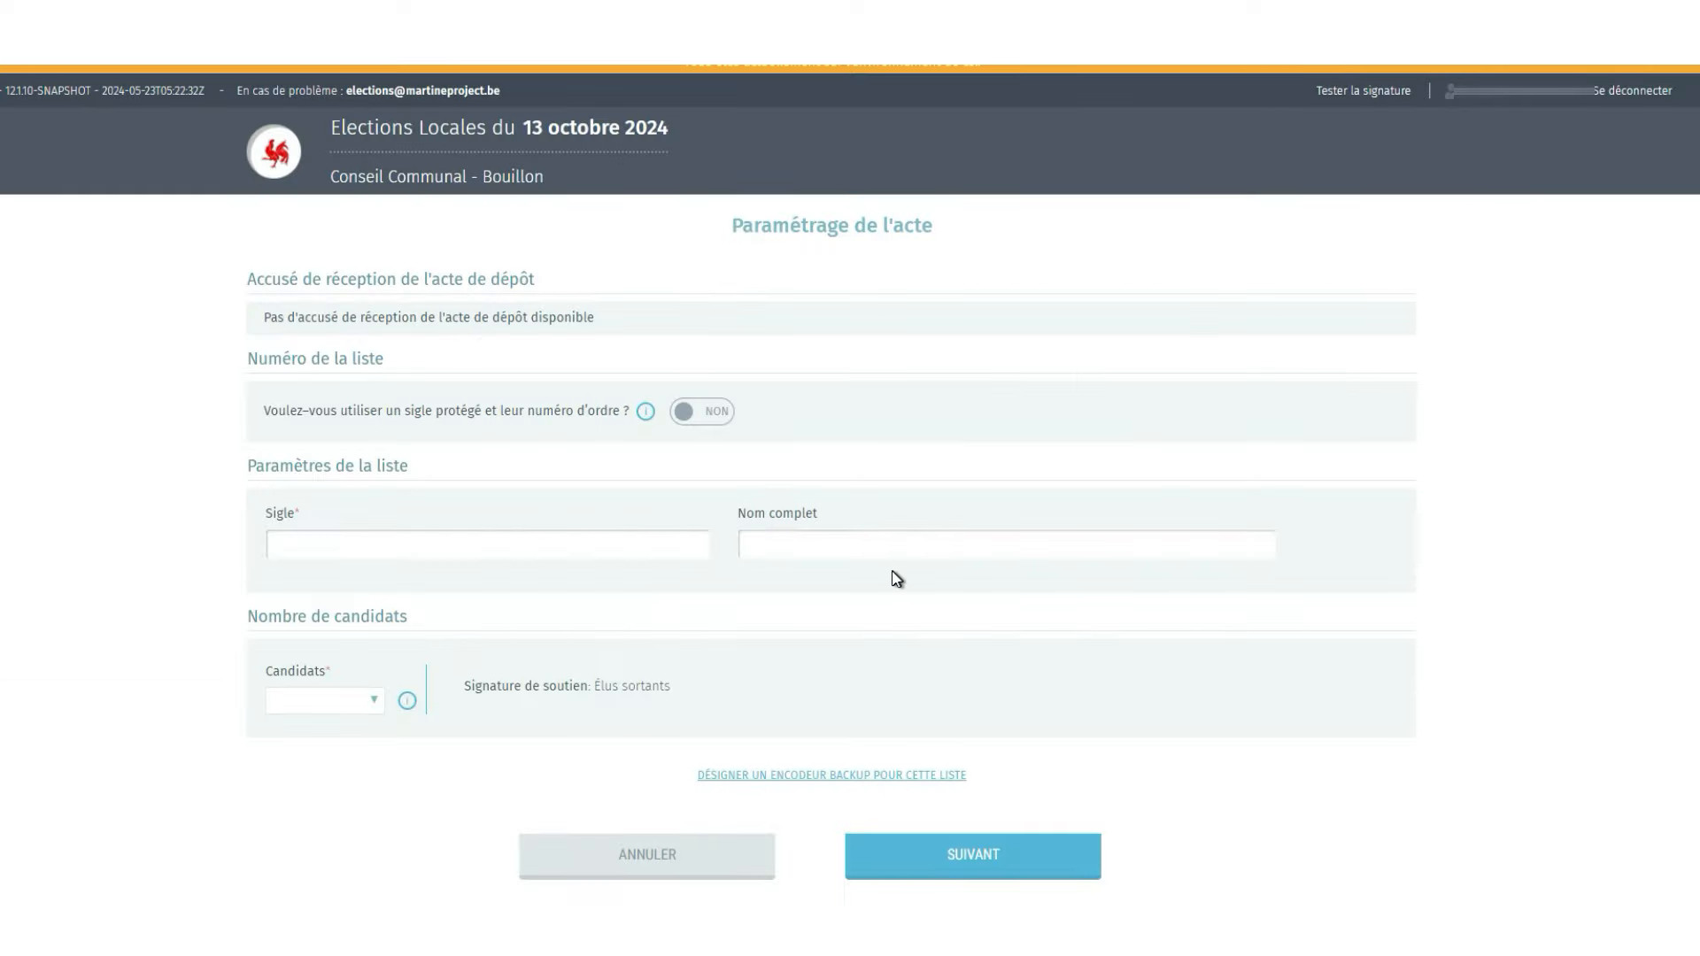
- After trying the protected-sigle option, set sigle ABC, full name 'Liste ABC' and 10 candidates
left_click(715, 412)
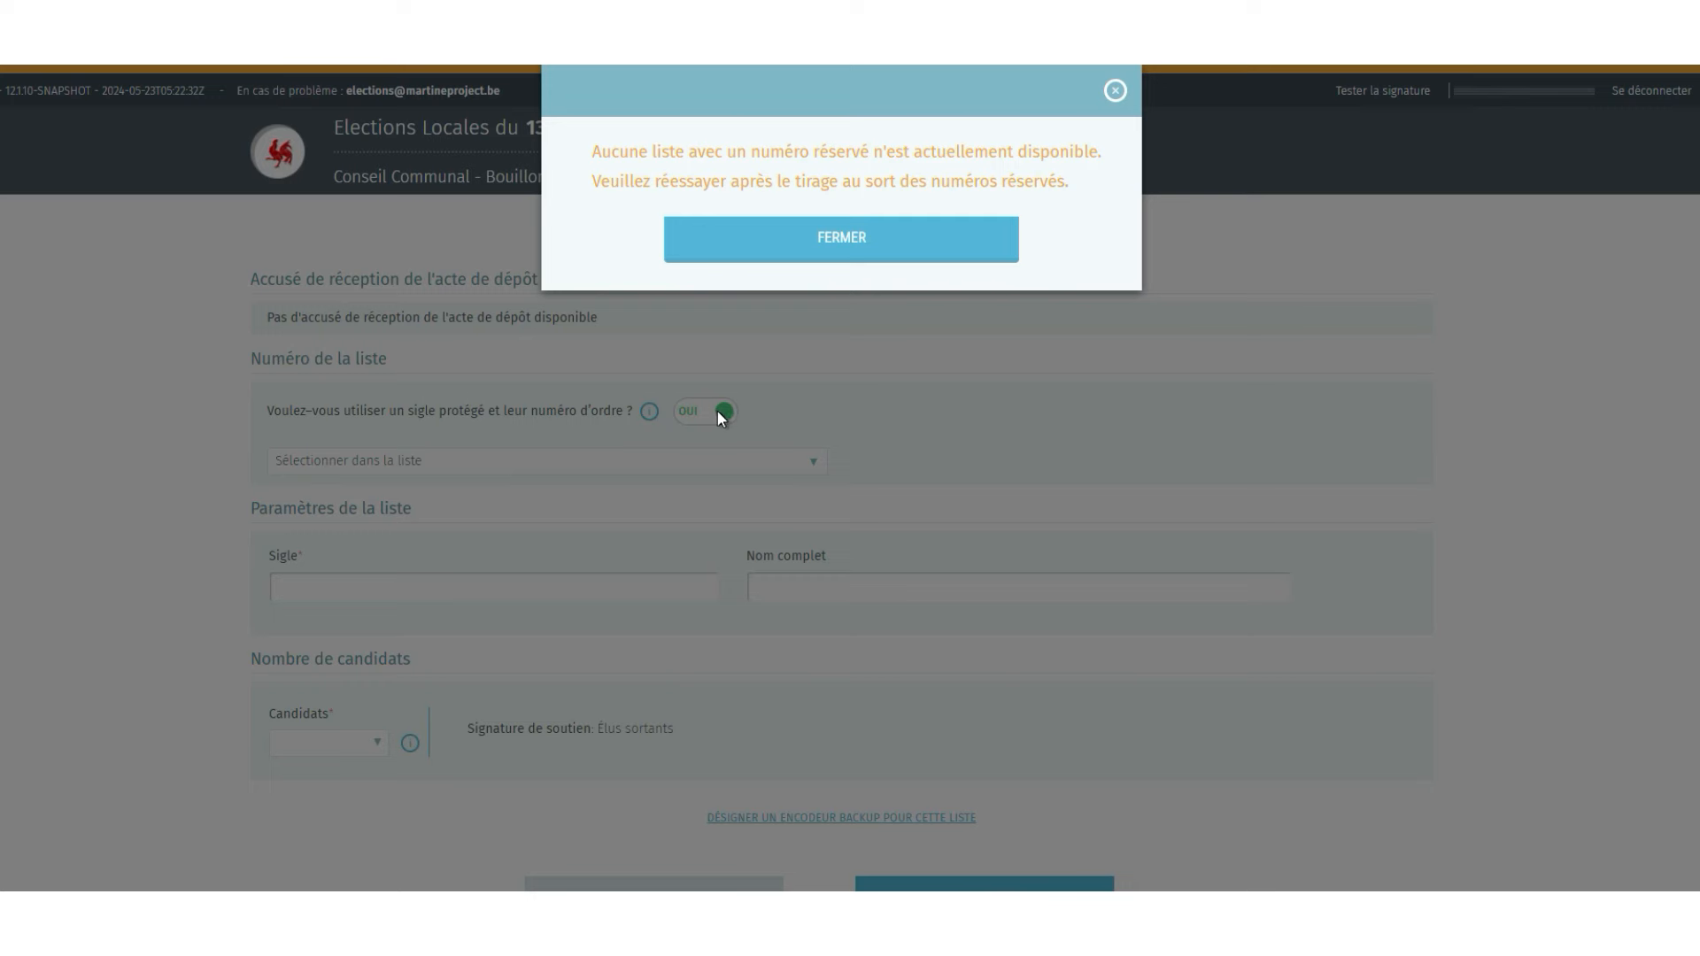
left_click(955, 247)
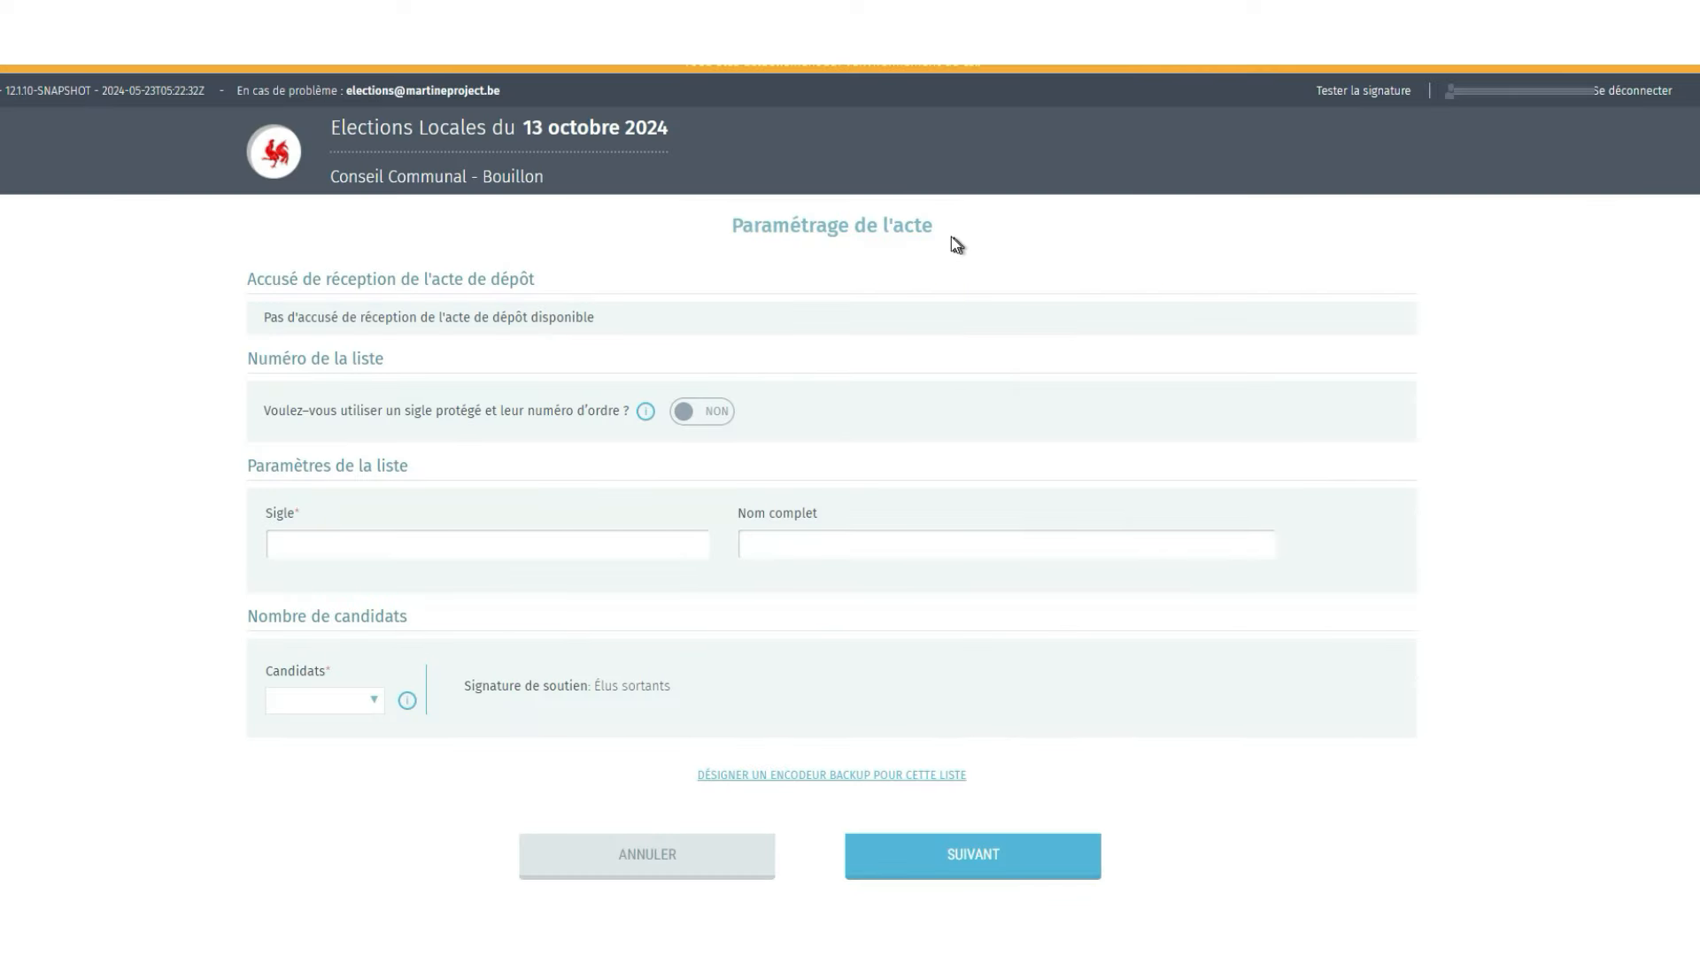
left_click(328, 547)
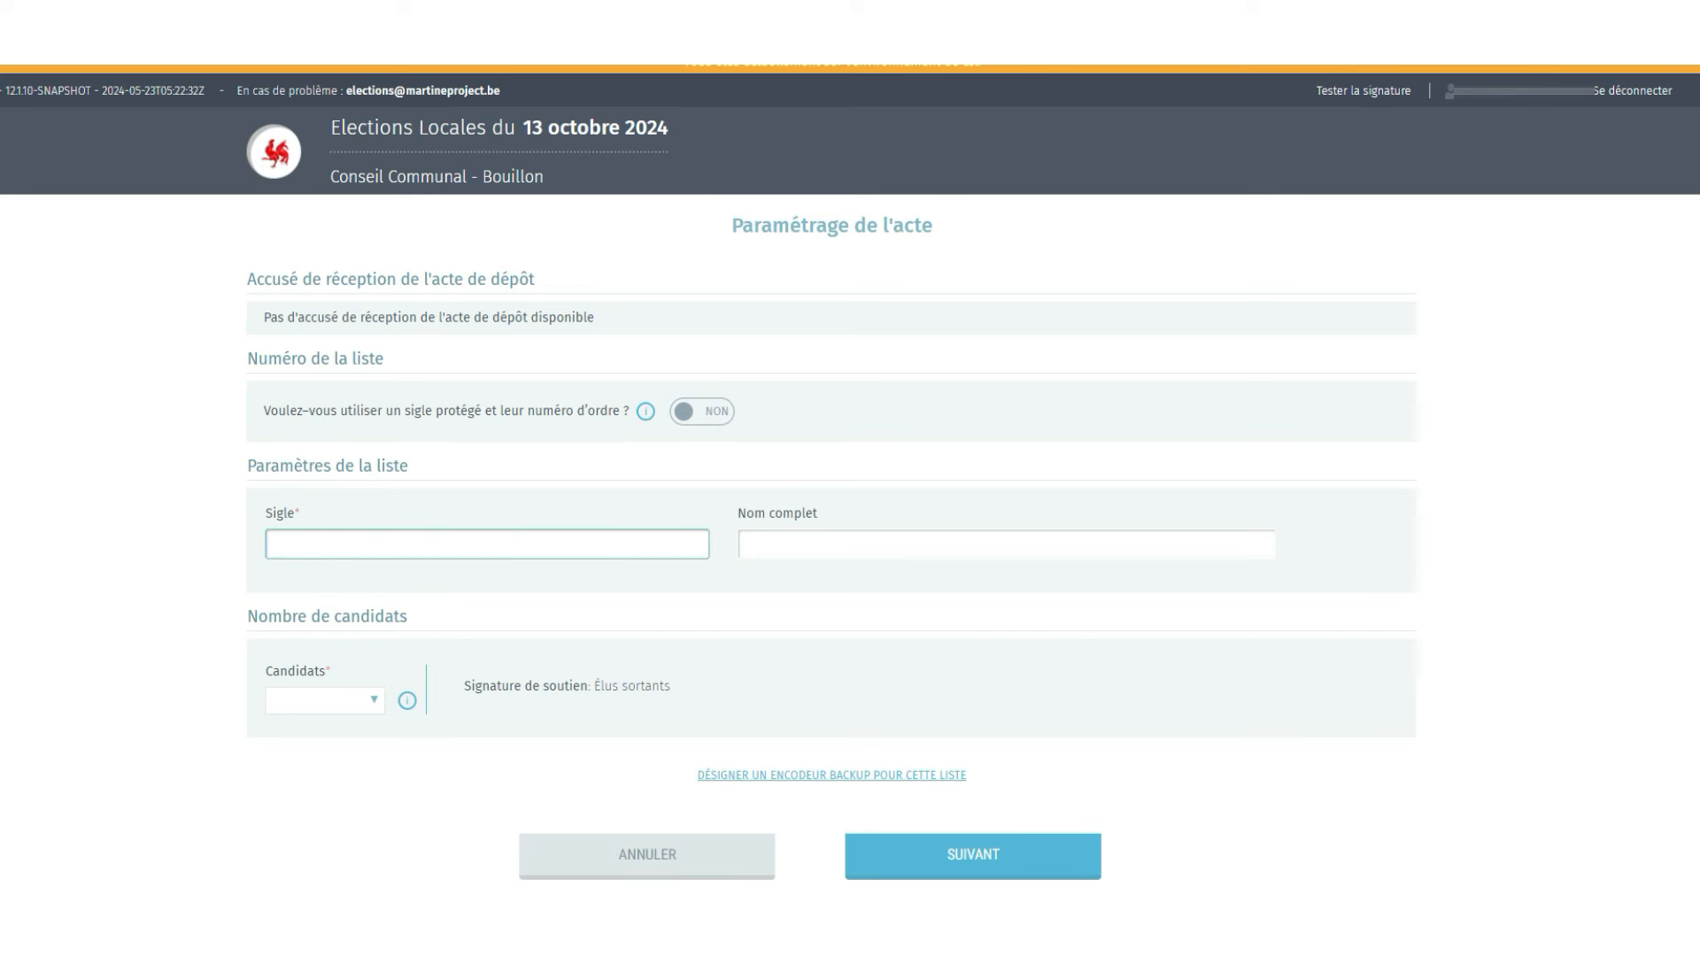
type("ABC")
key("Tab")
type("L")
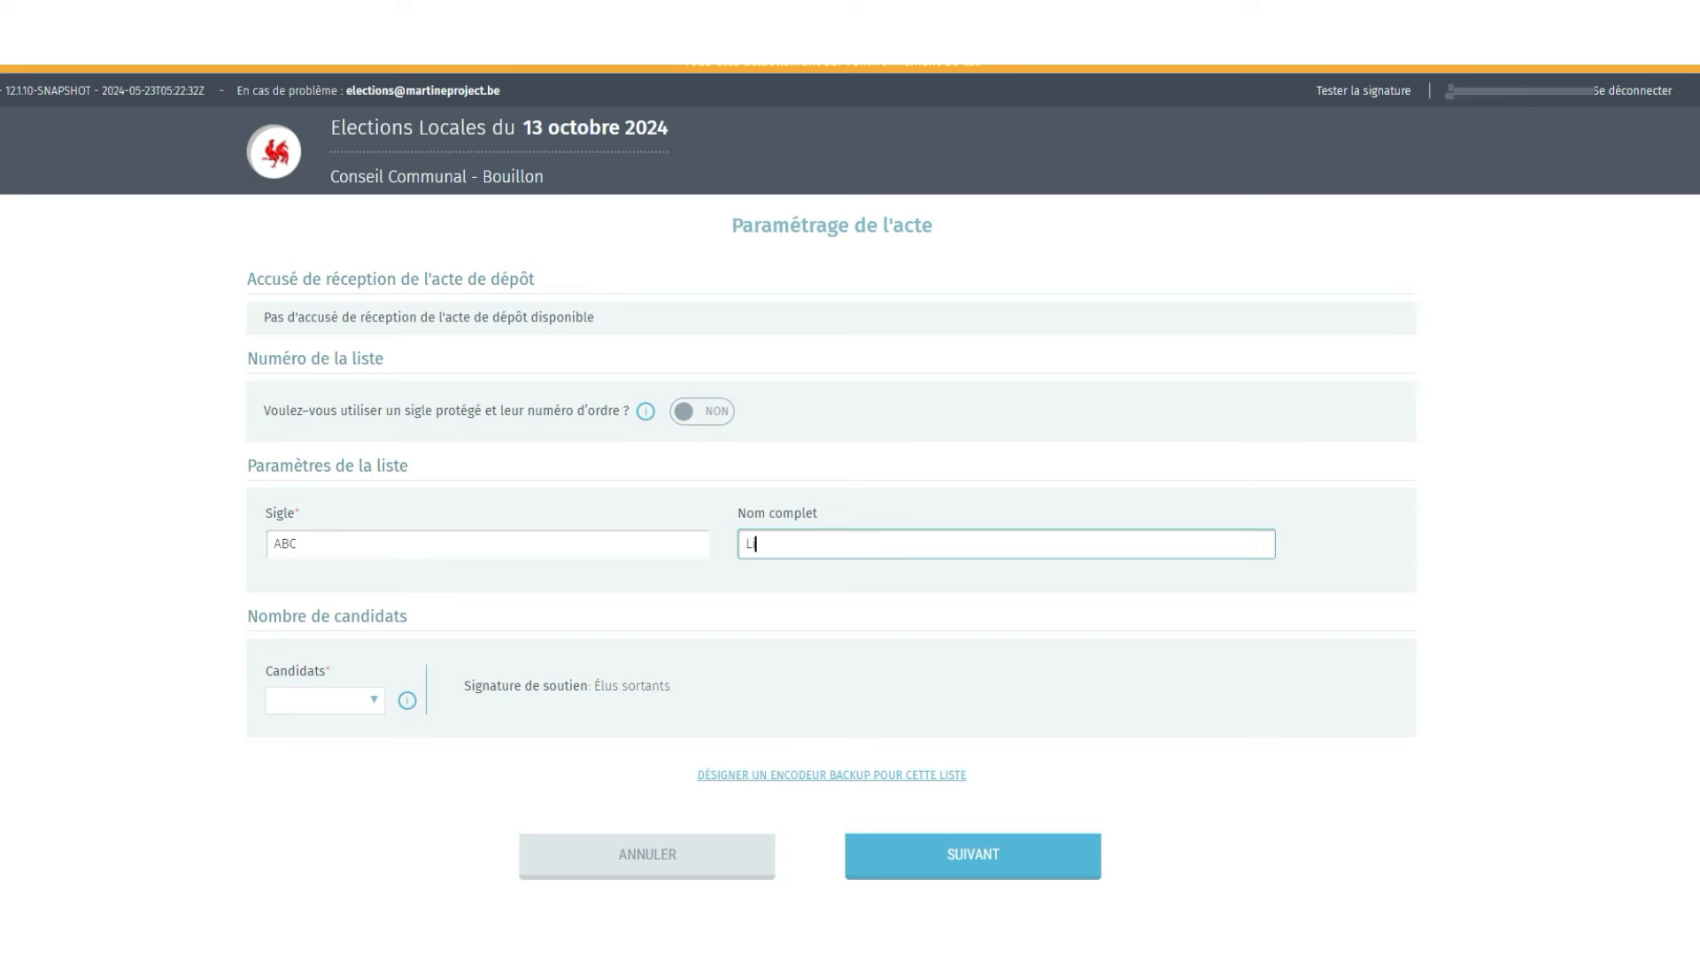
type("iste ABC")
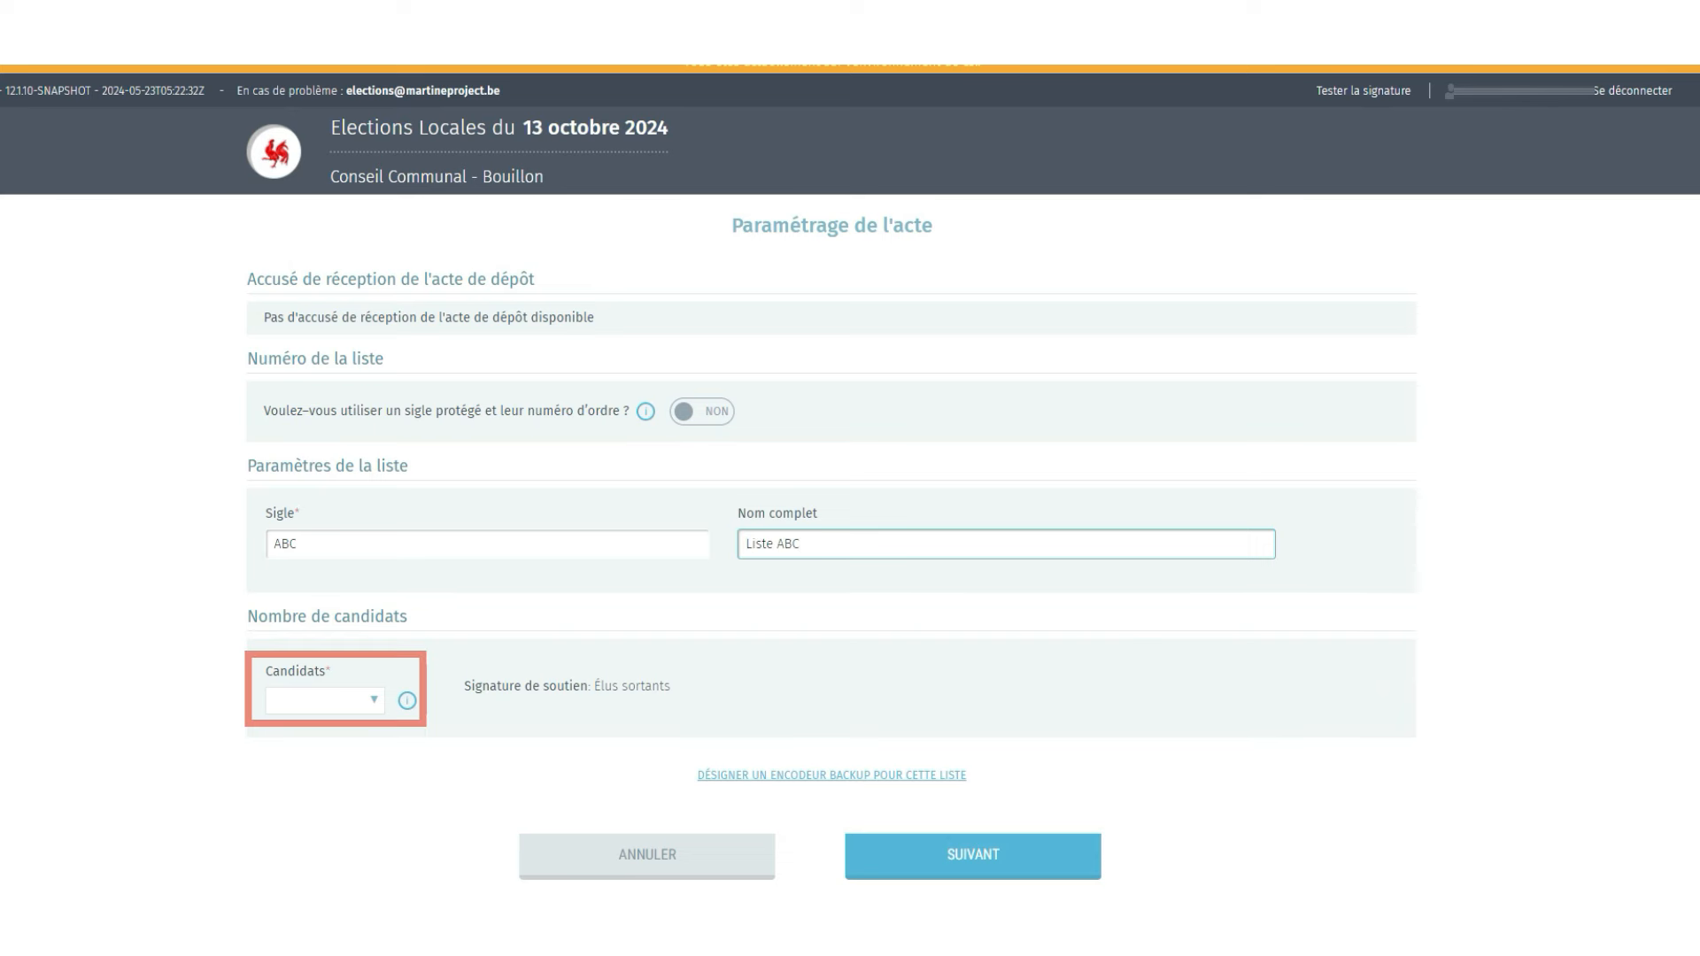
left_click(374, 700)
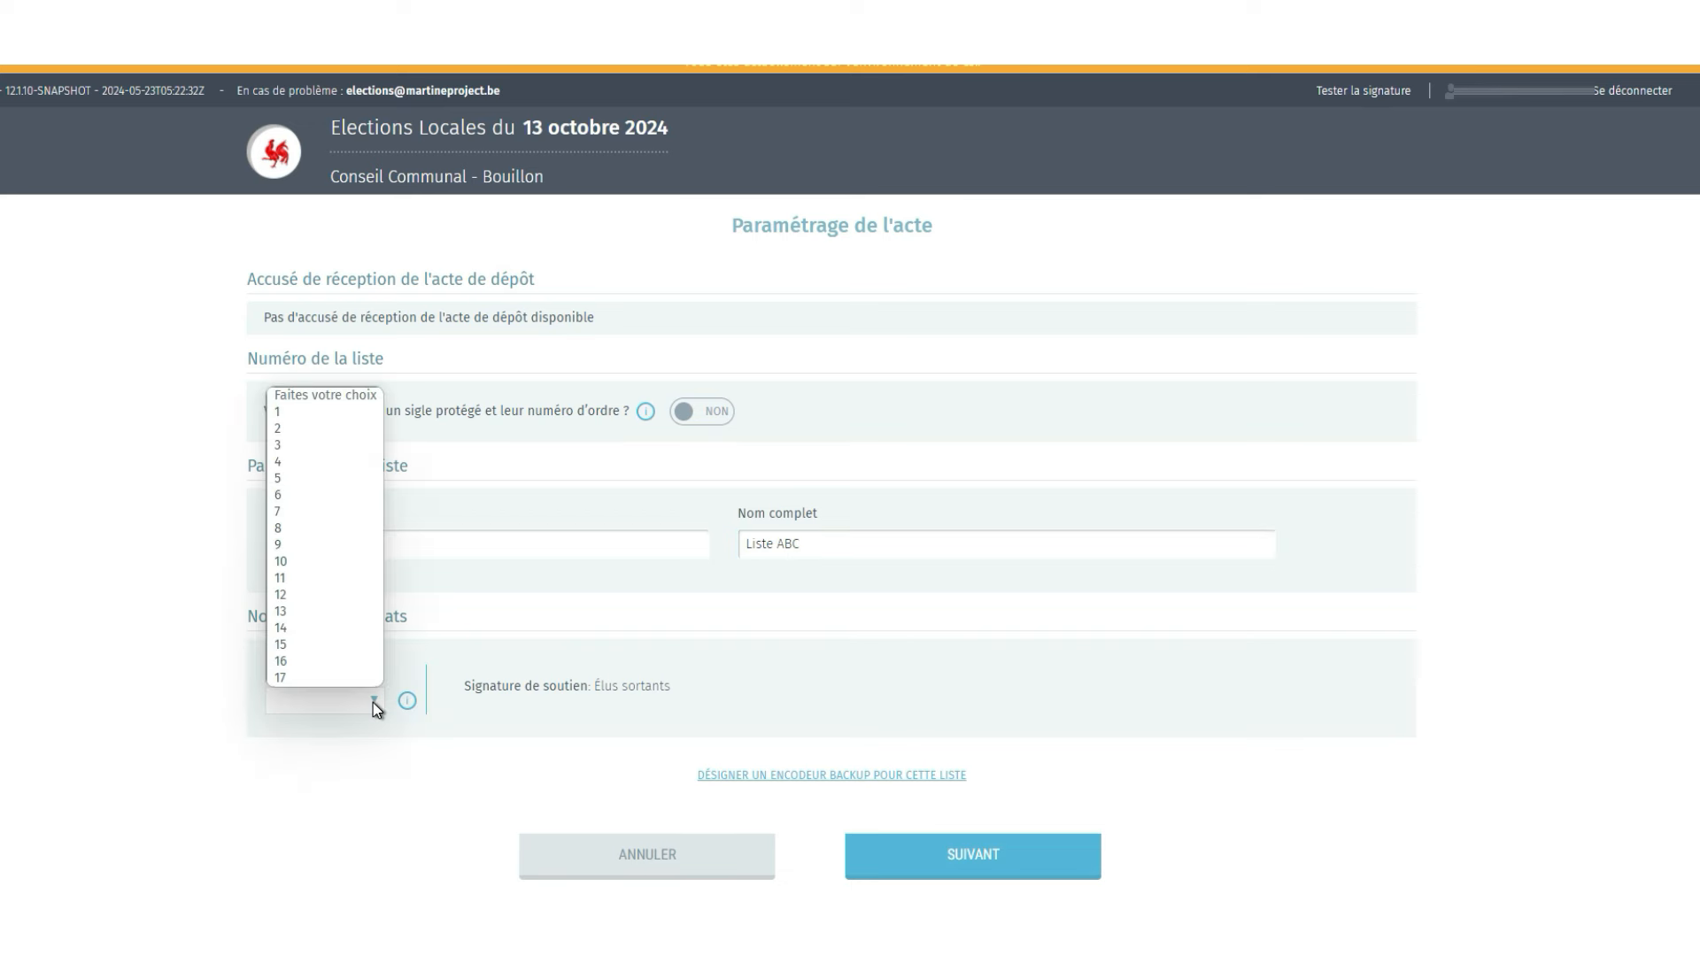
left_click(357, 565)
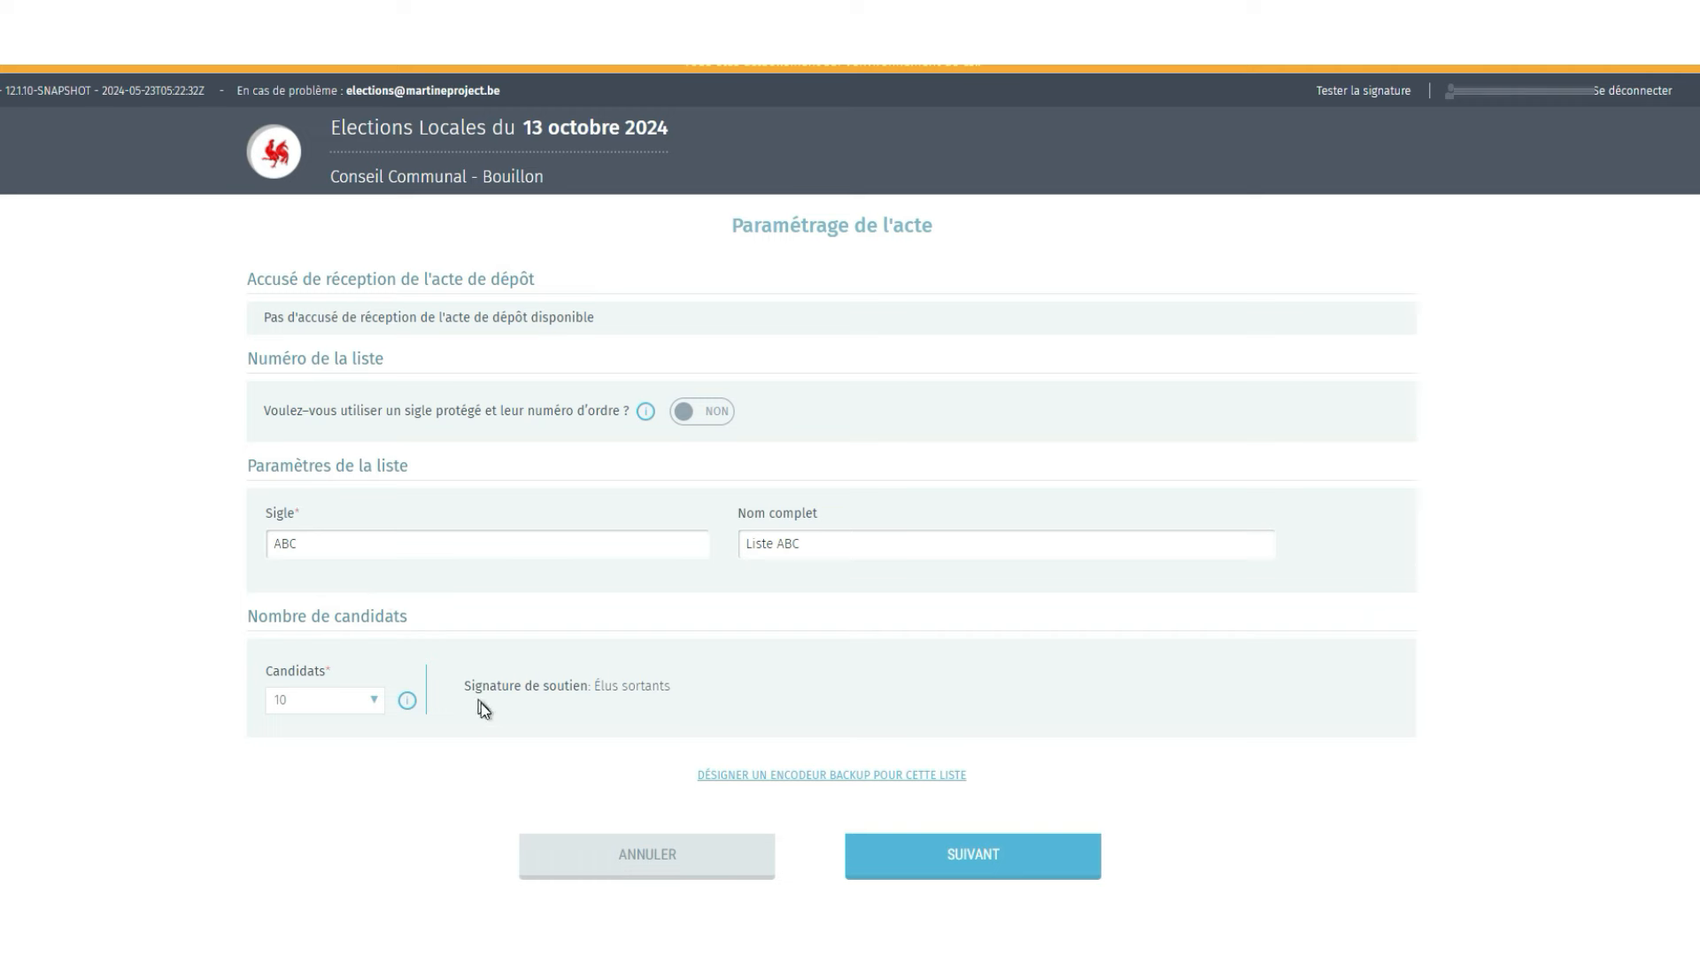
- Designate a backup encoder with surname, first name, e-mail and phone number, and continue with SUIVANT
left_click(731, 782)
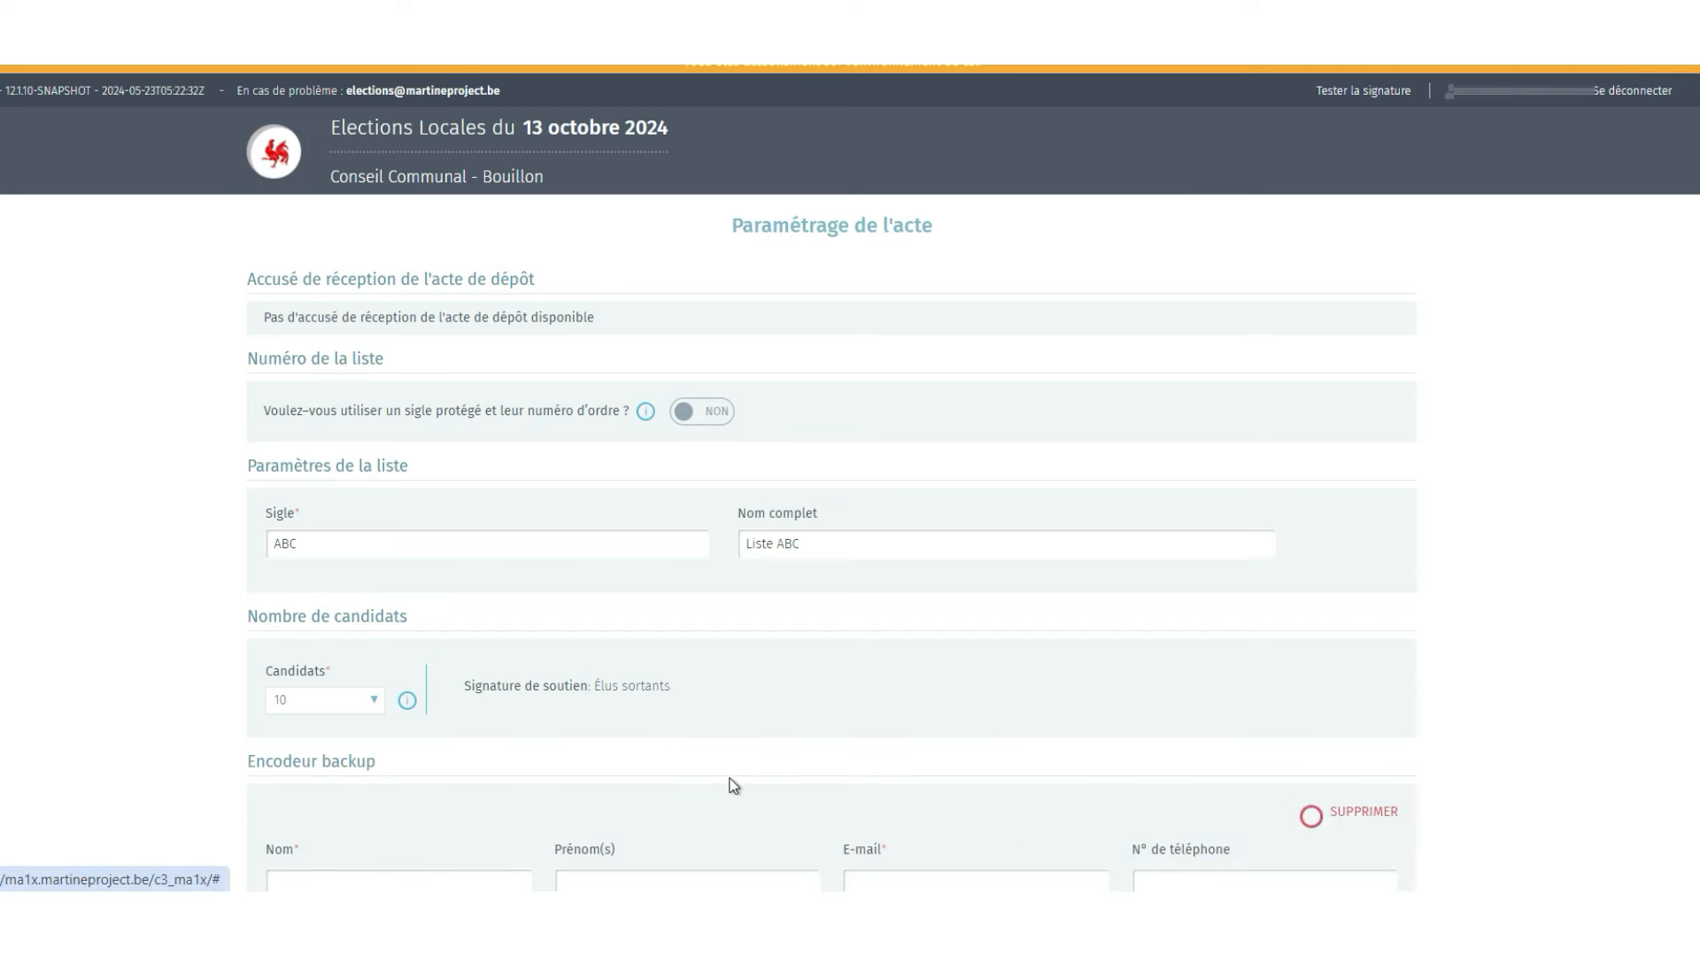
scroll(731, 785, "down", 3)
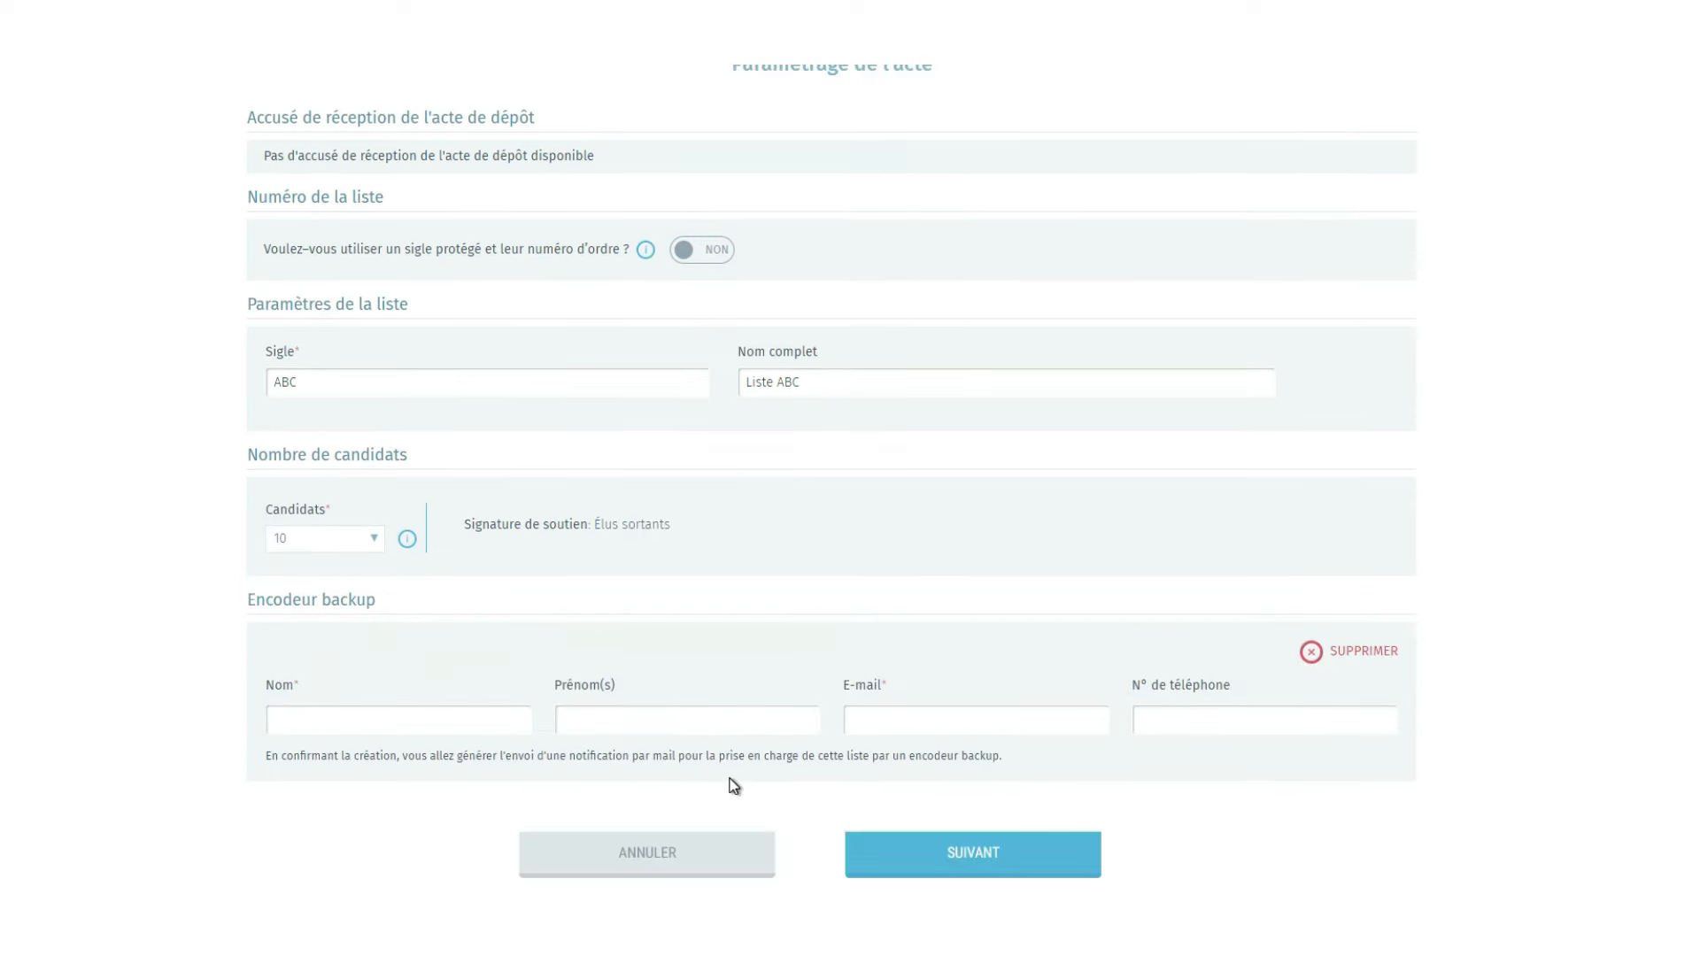
left_click(497, 726)
type("Dupont")
key("Tab")
type("Jean")
key("Tab")
type("Jean.dupont@mail.com")
key("Tab")
type("0476/123456")
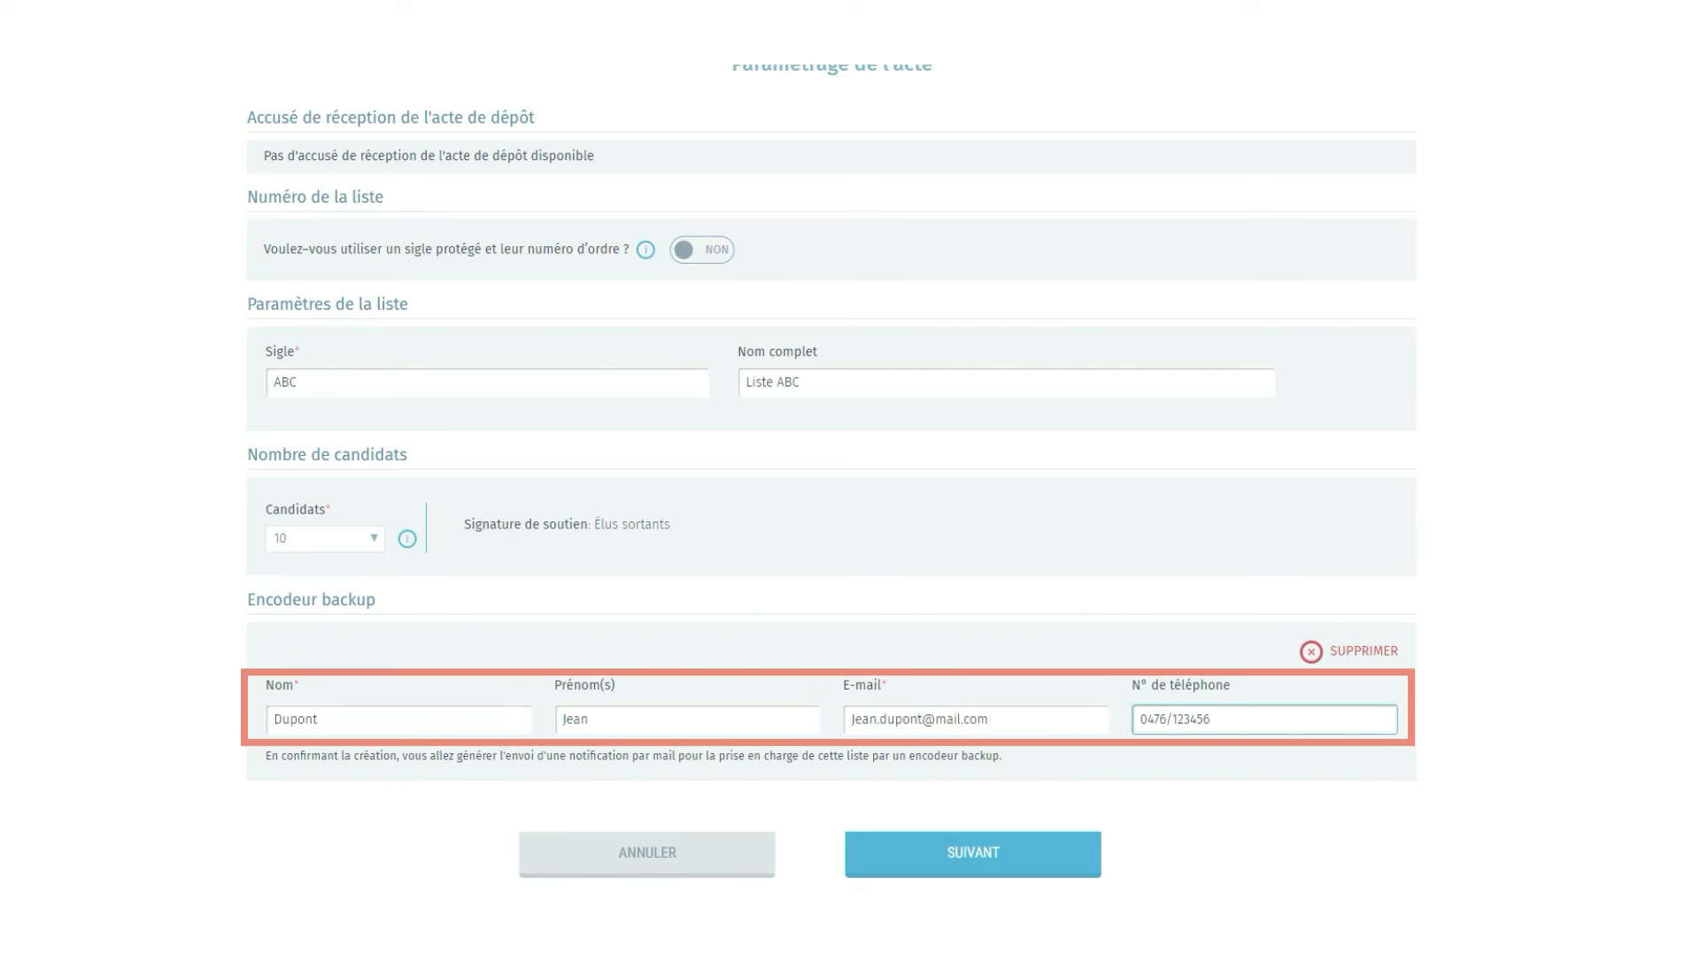
left_click(941, 861)
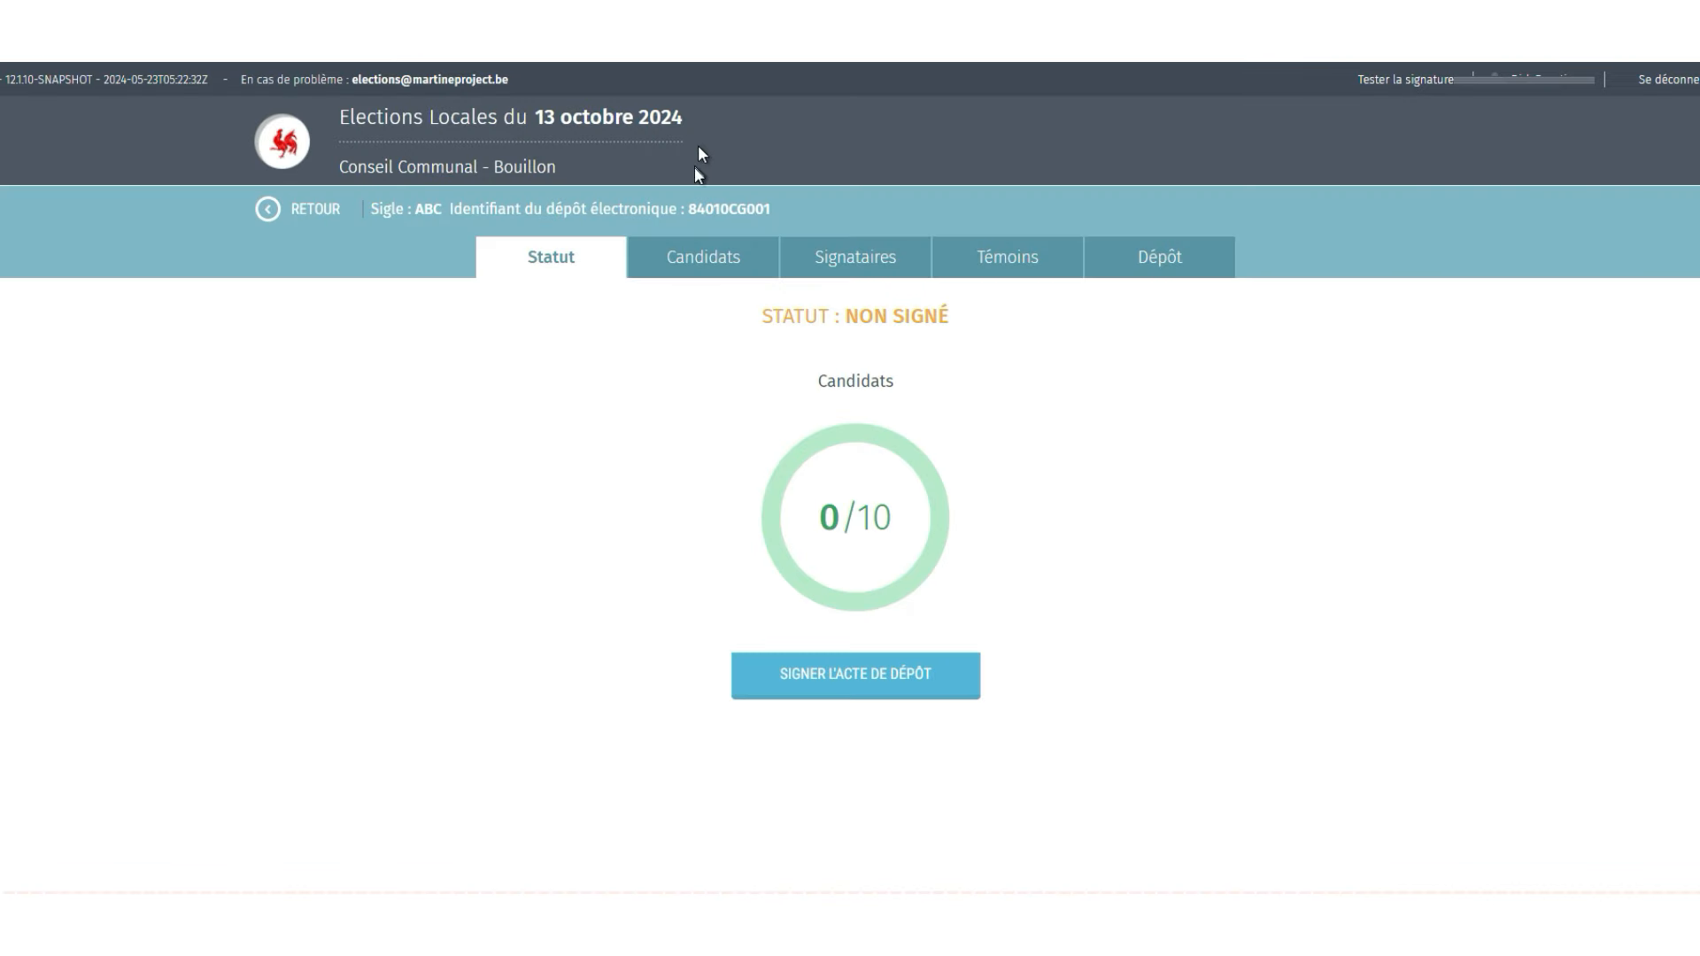
- Open the Candidats tab to see list ABC's ten empty candidate positions
left_click(696, 259)
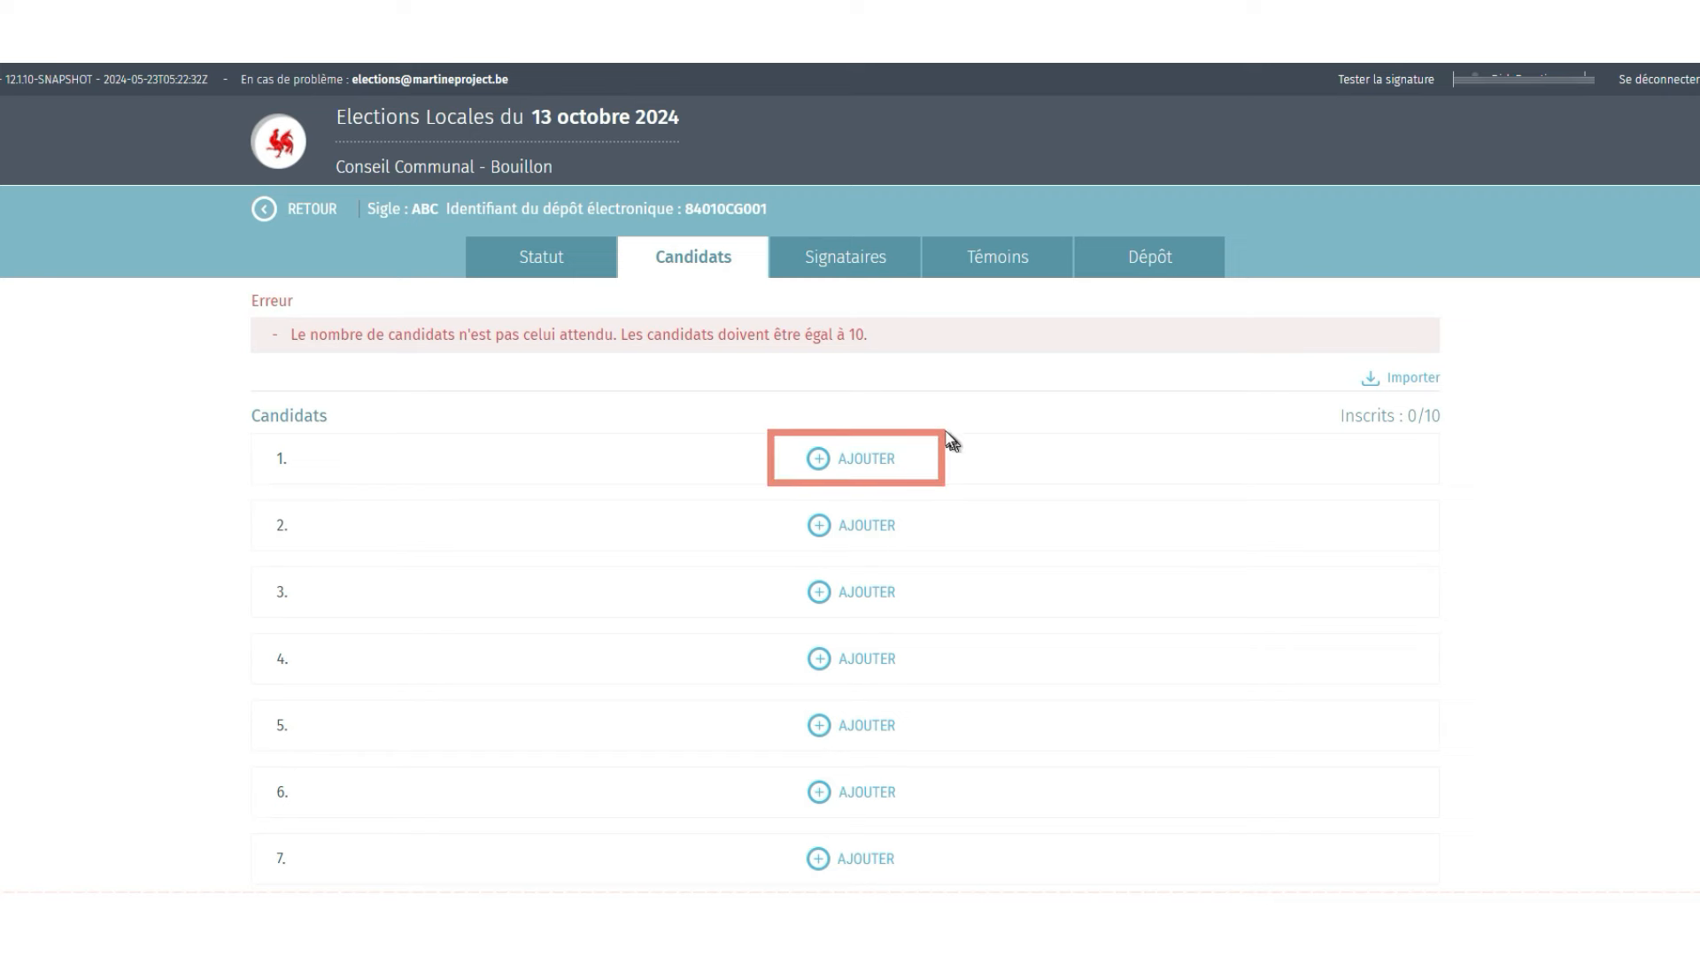
- Add candidate 1 set to complete their own details and sign, with surname, first name and e-mail
left_click(869, 461)
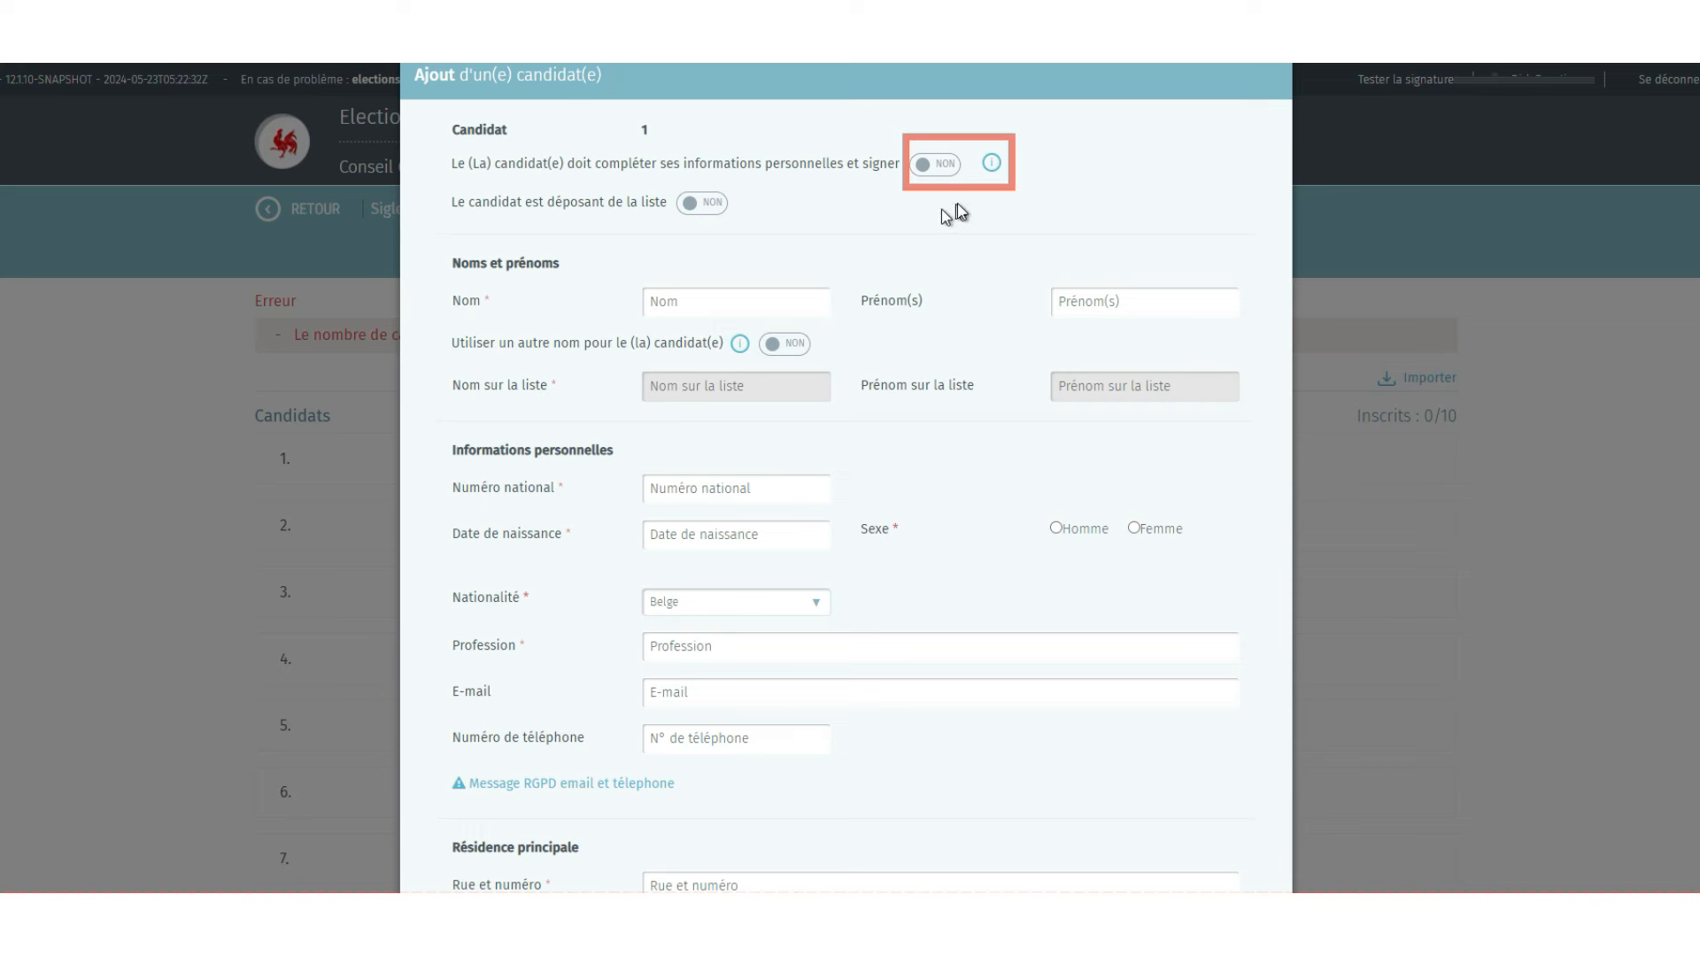
left_click(947, 166)
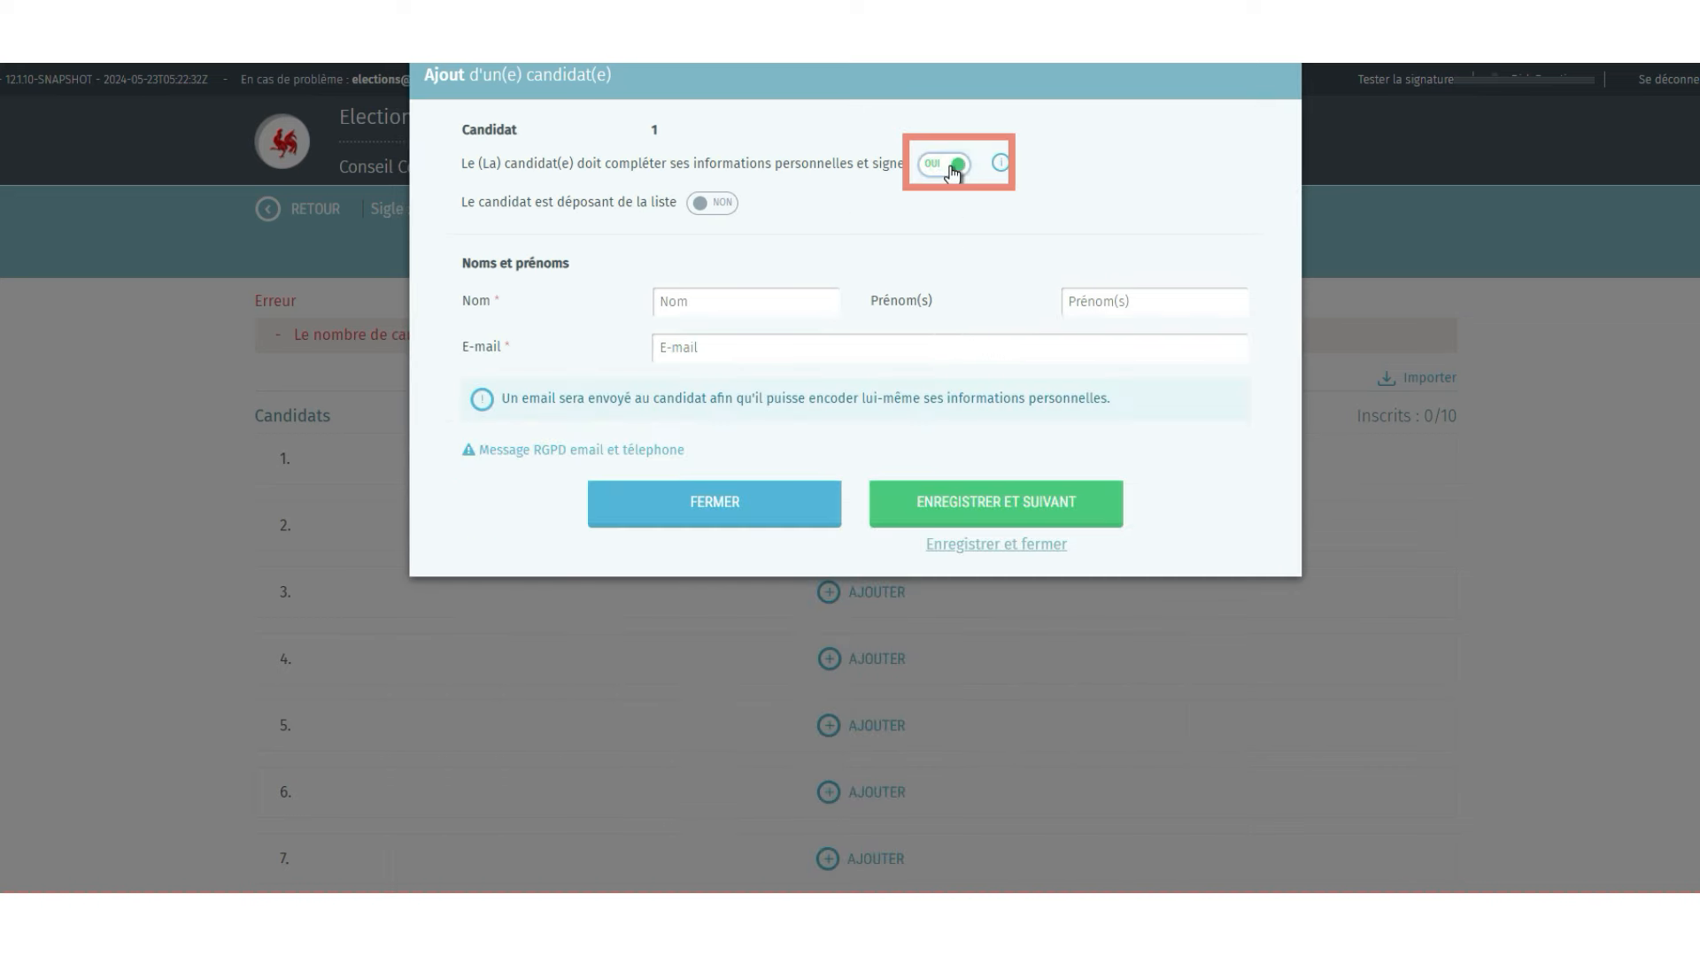
left_click(746, 302)
type("Dupont")
key("Tab")
type("Jean")
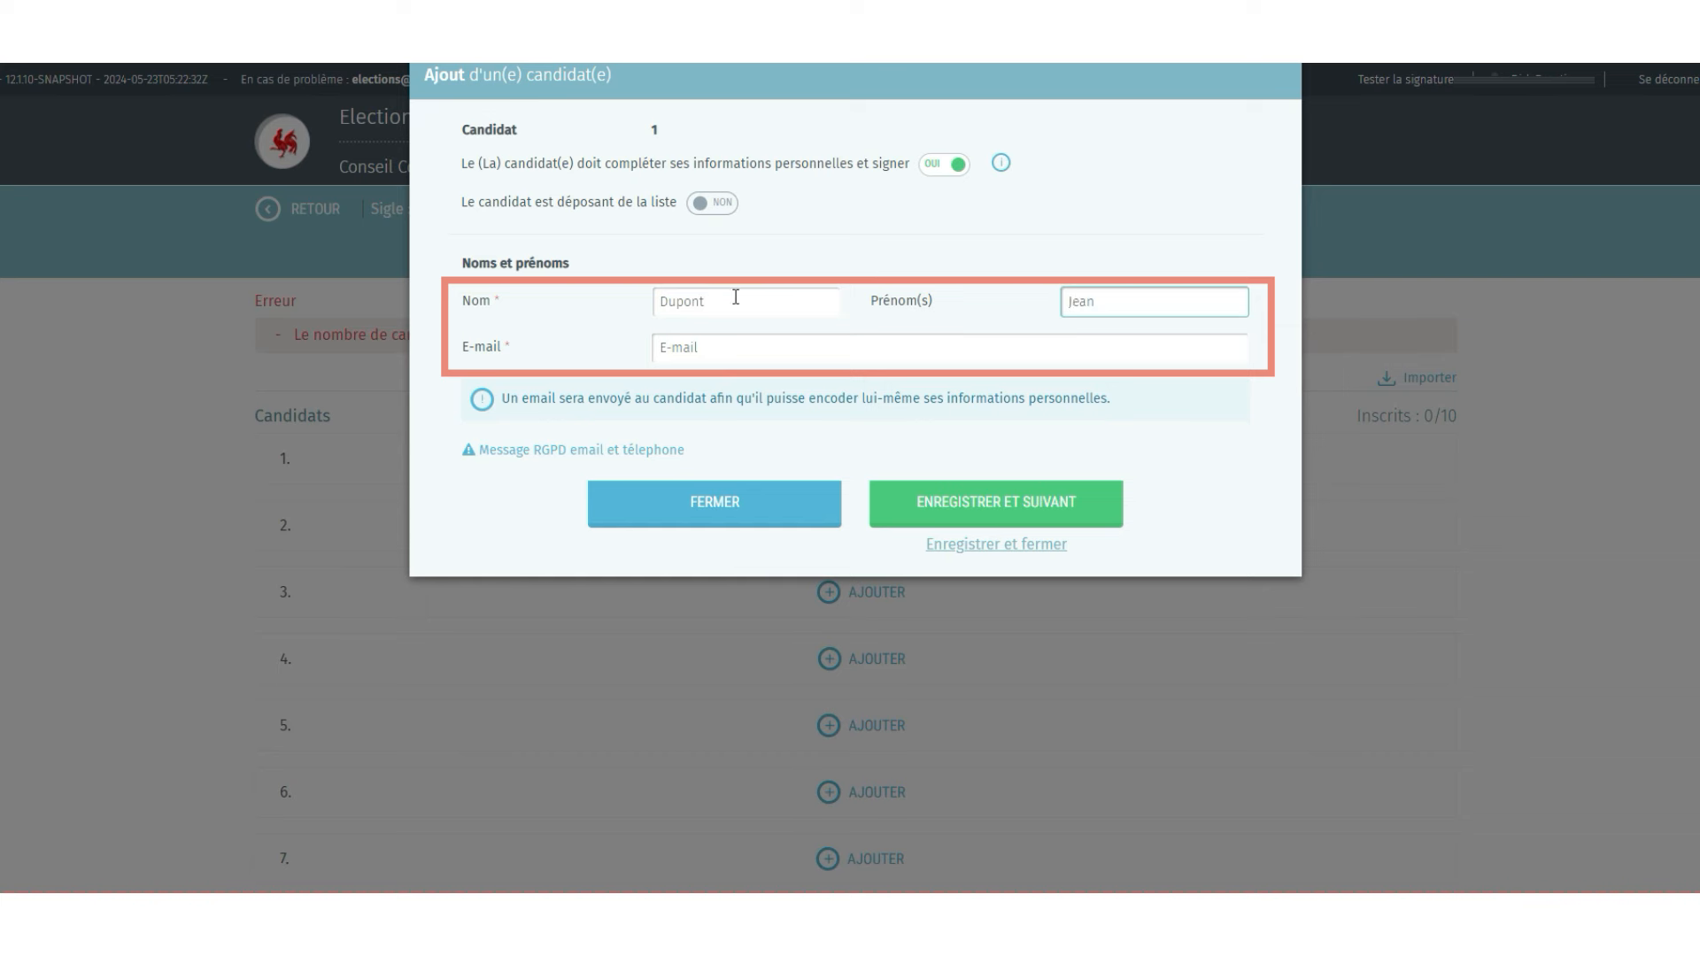
key("Tab")
type("jean")
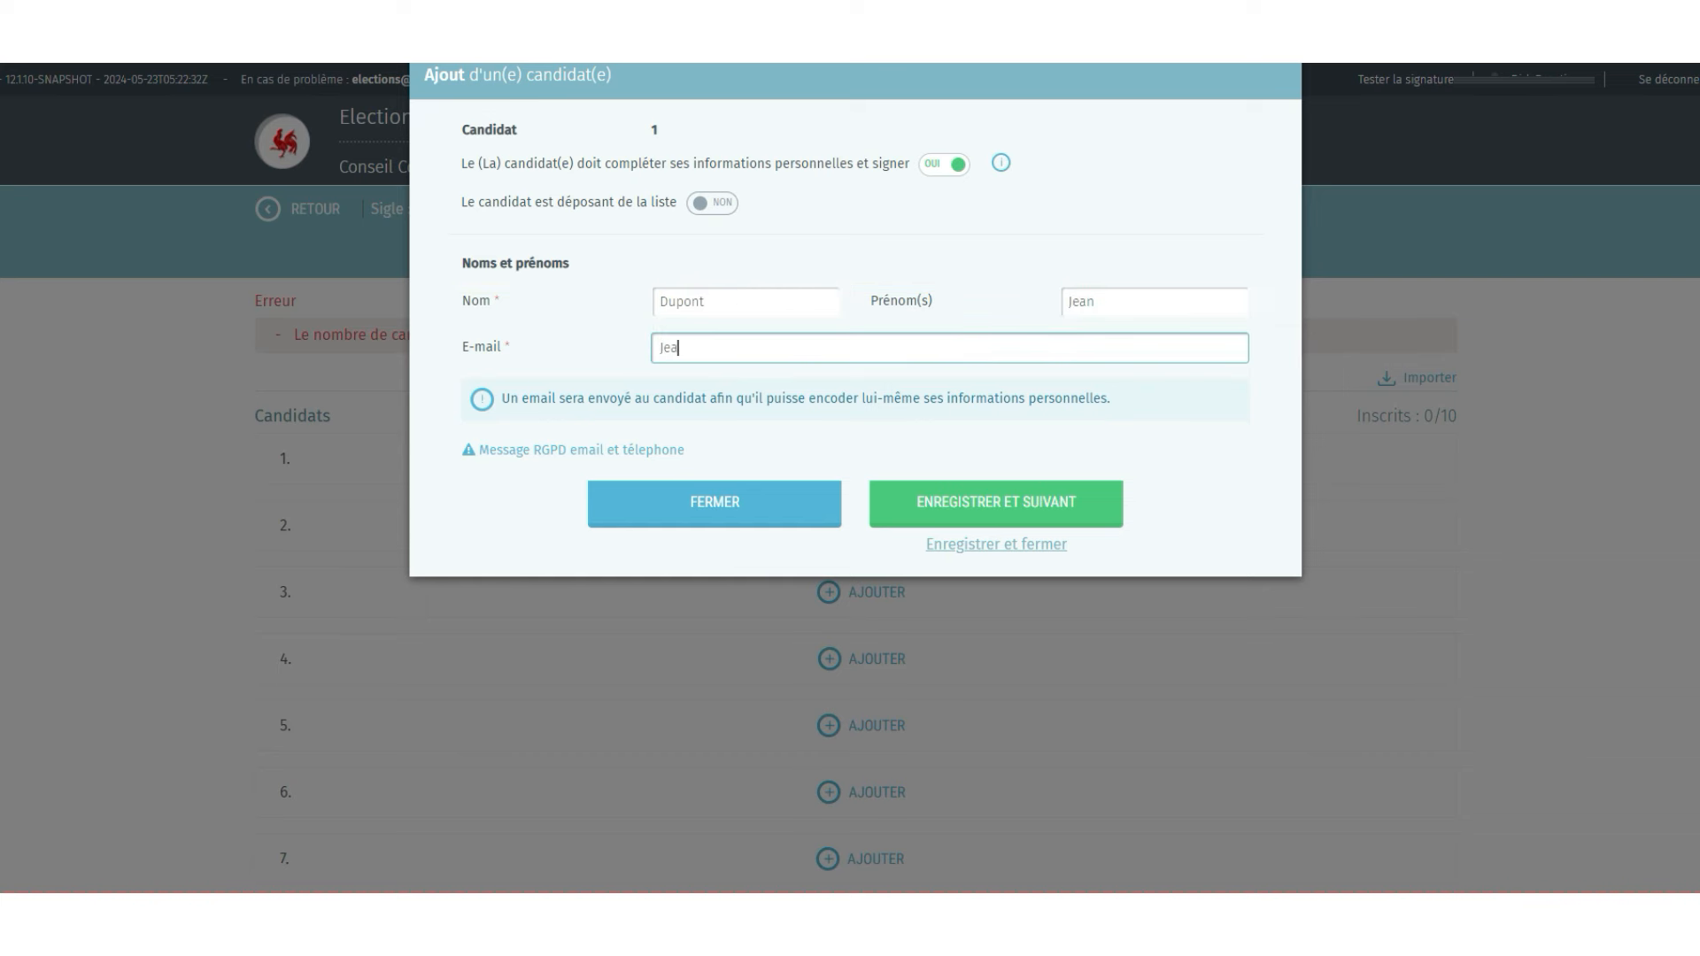
type("upont@mail.com")
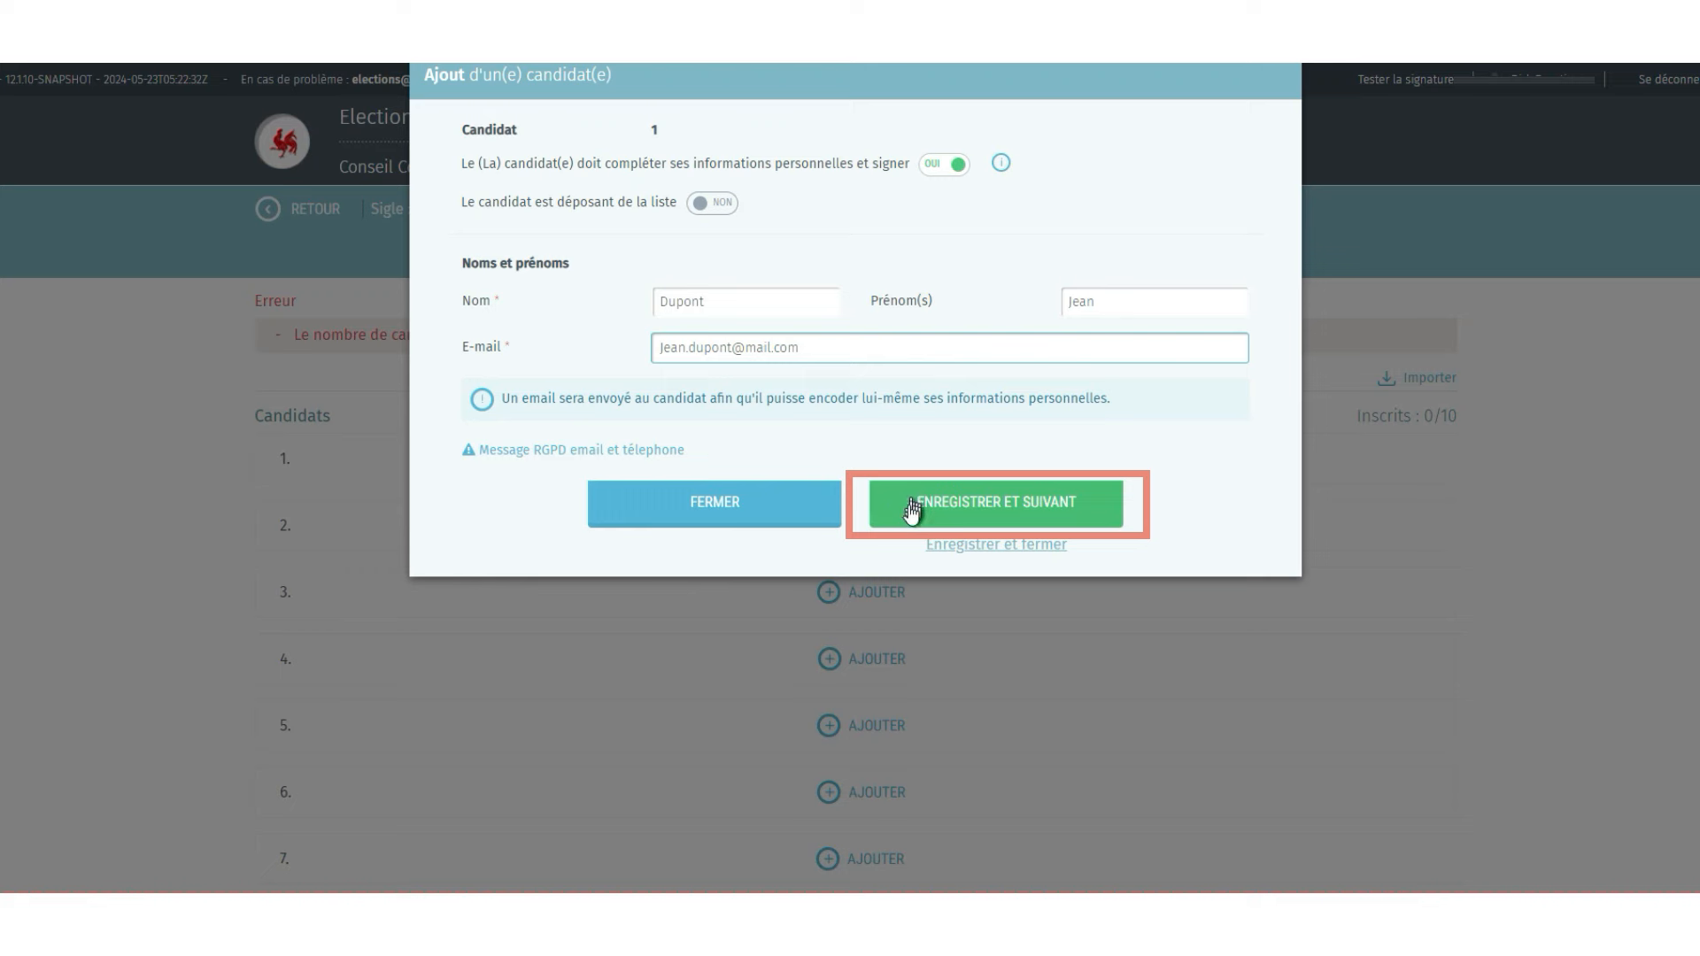
left_click(949, 546)
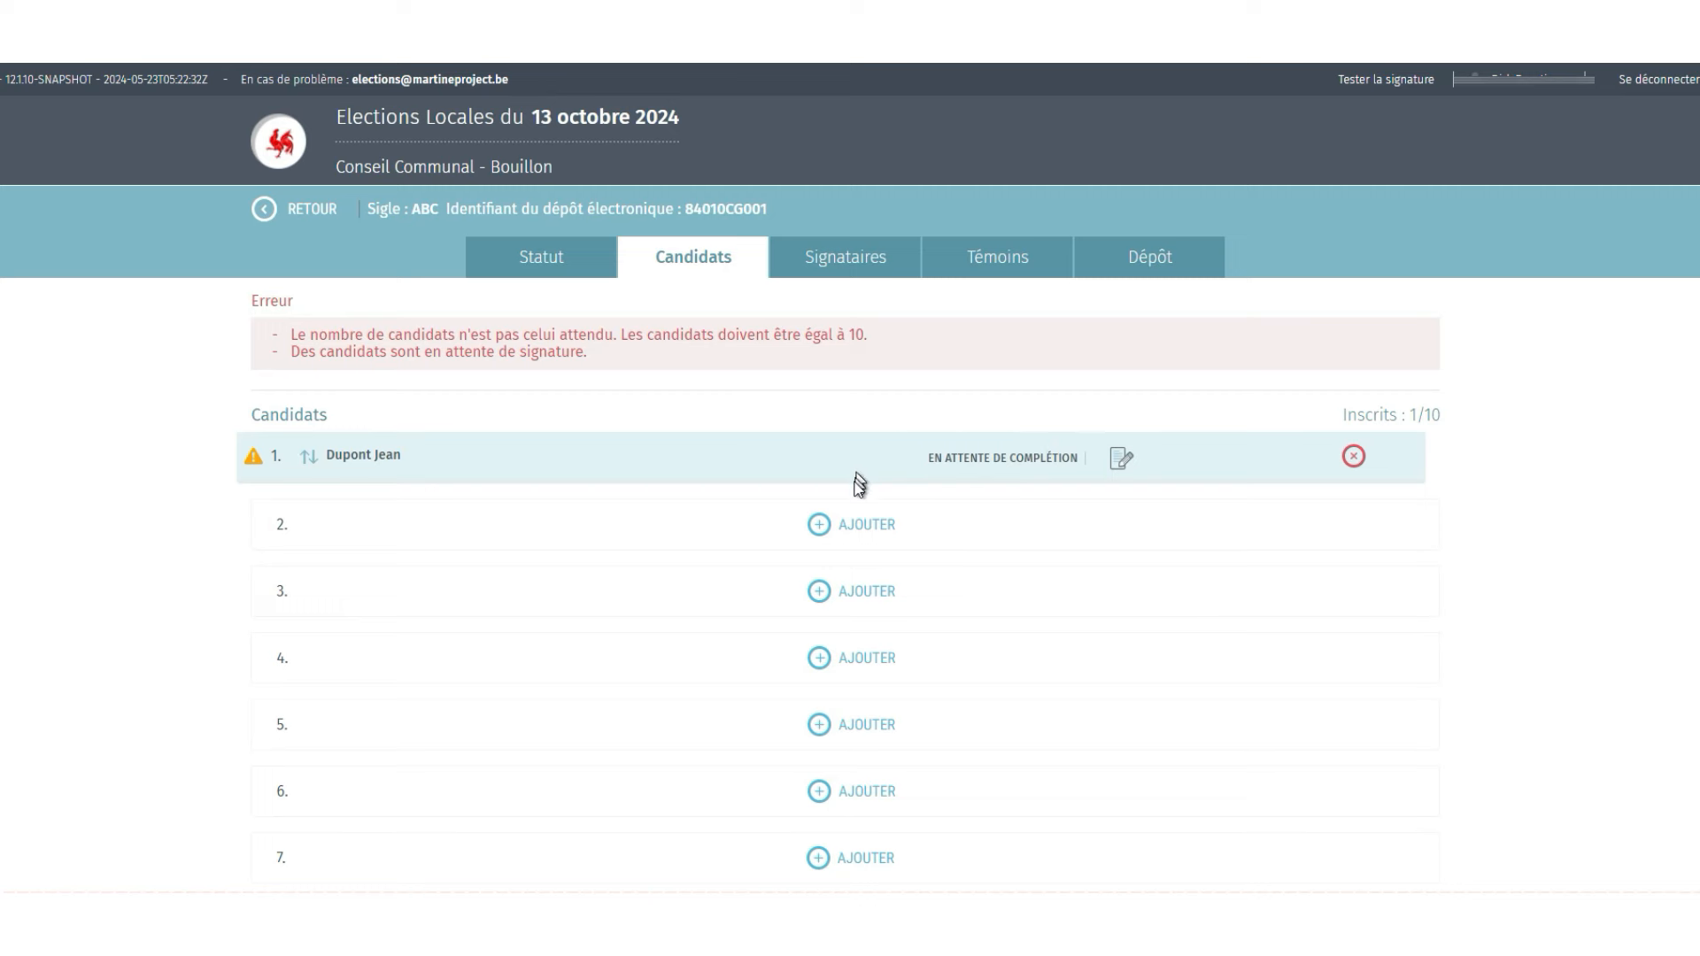
- Add candidate 2 as the list's depositor and enter their surname and first name
left_click(851, 525)
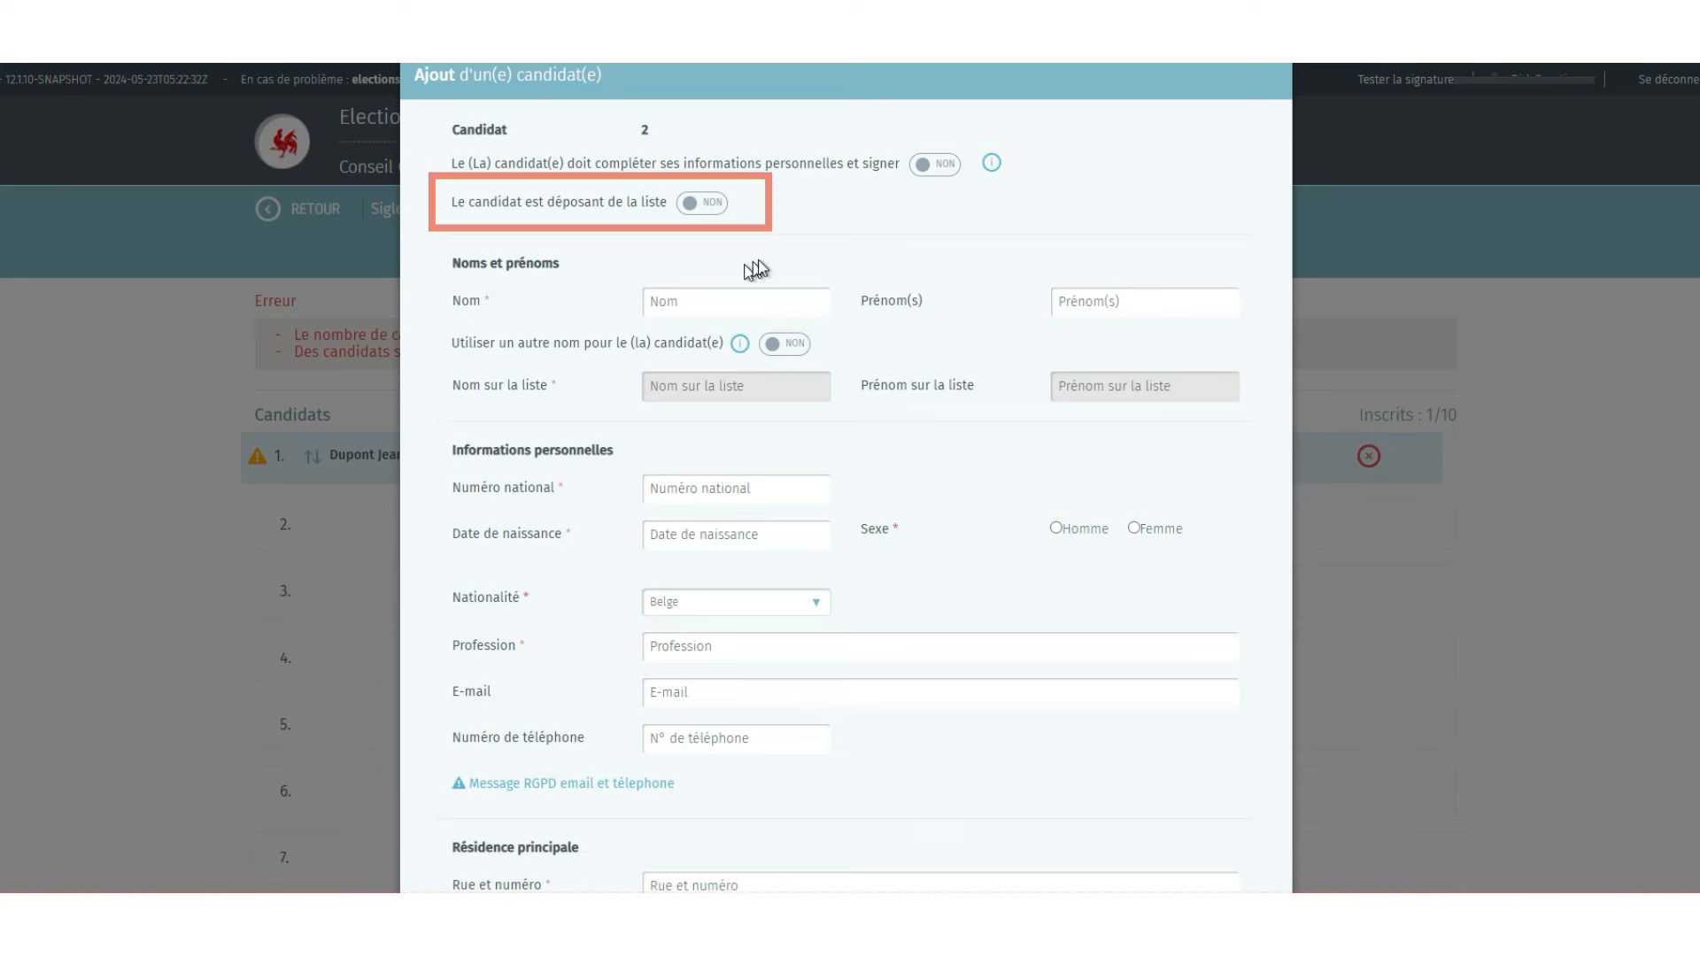
left_click(715, 208)
left_click(673, 296)
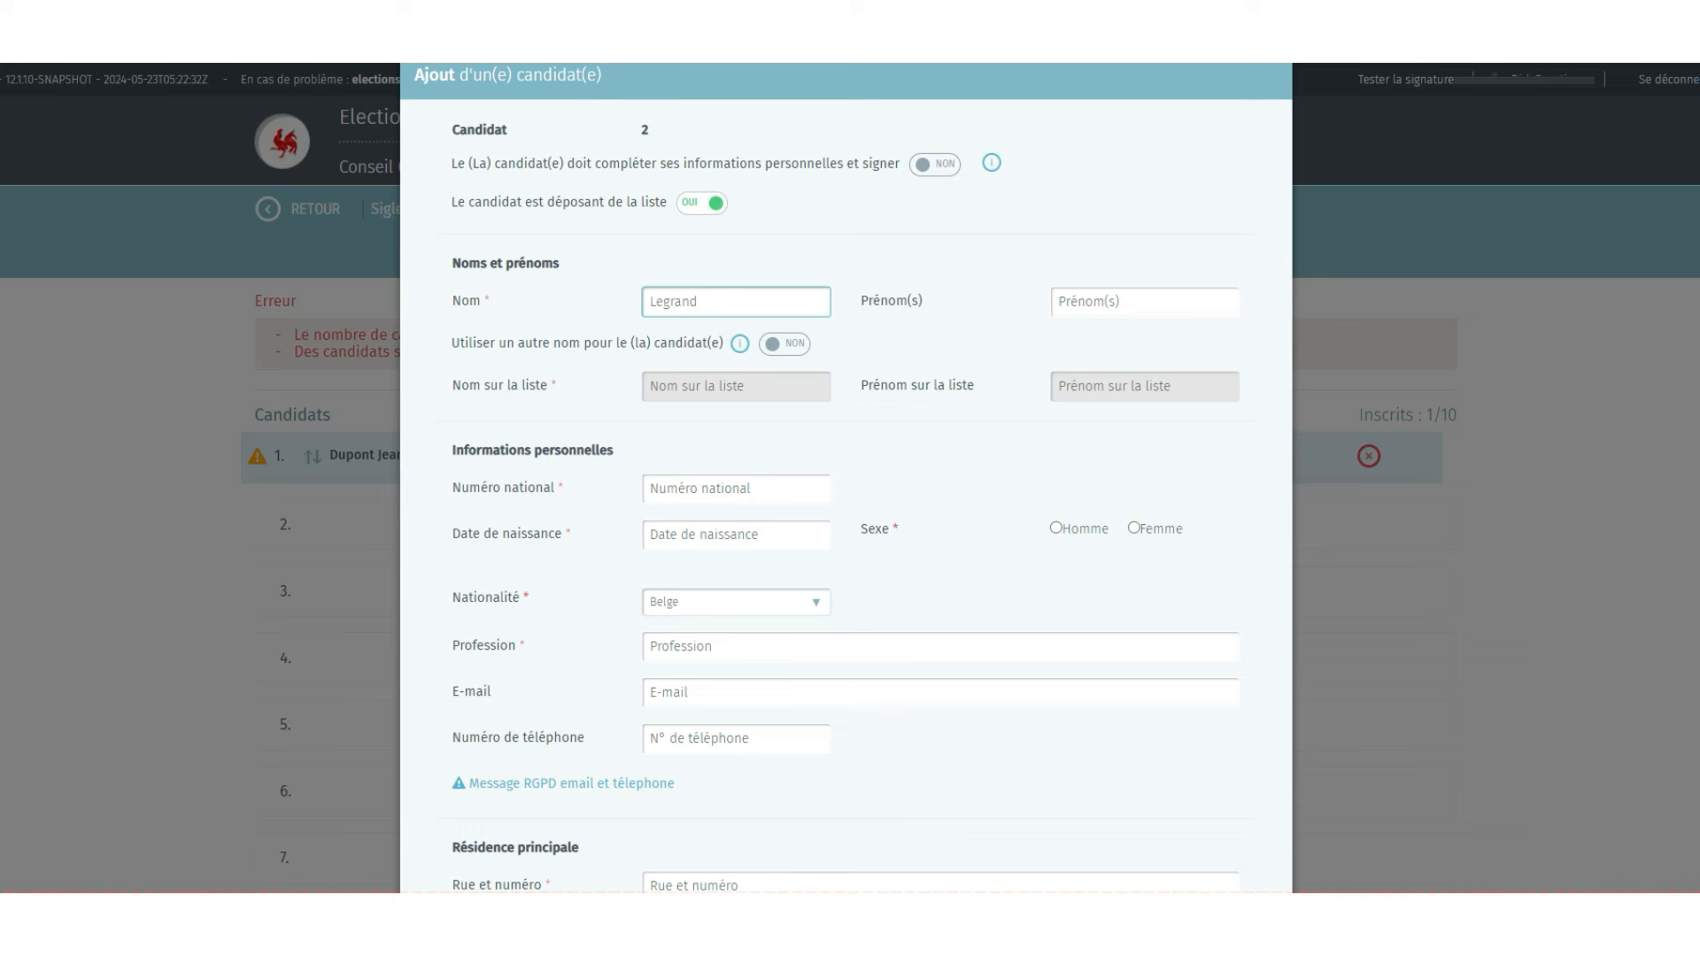
key("Tab")
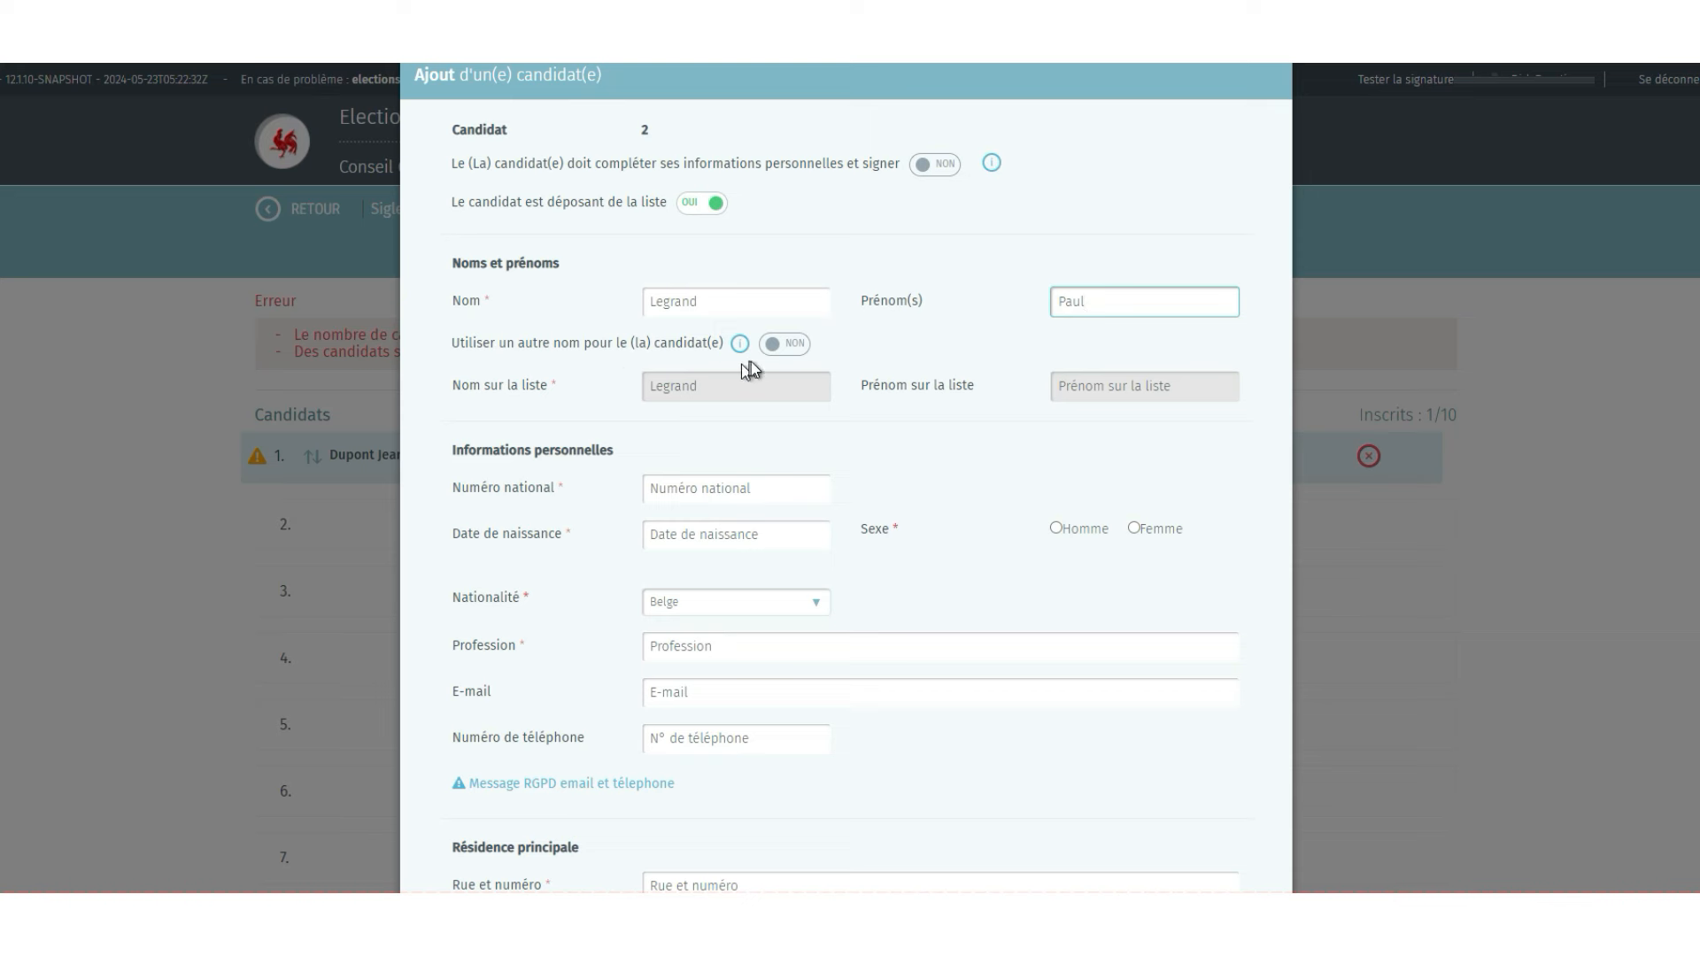
- Give candidate 2 a different first name on the list and enter their national number
left_click(783, 350)
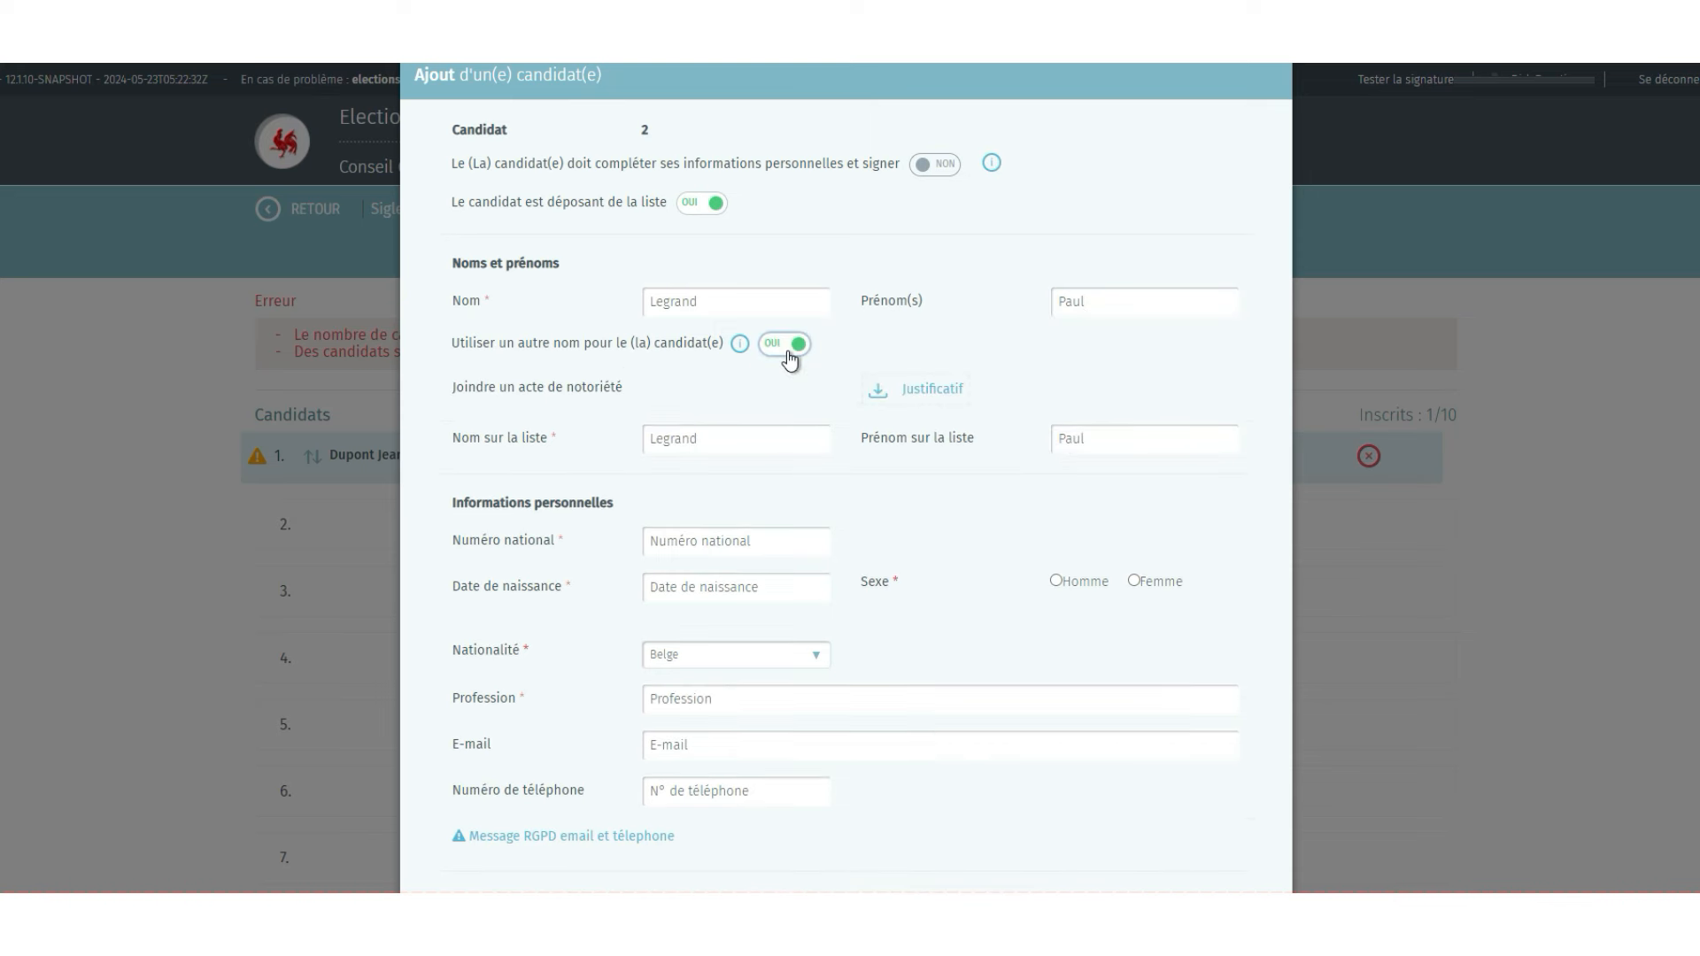
left_click(1093, 443)
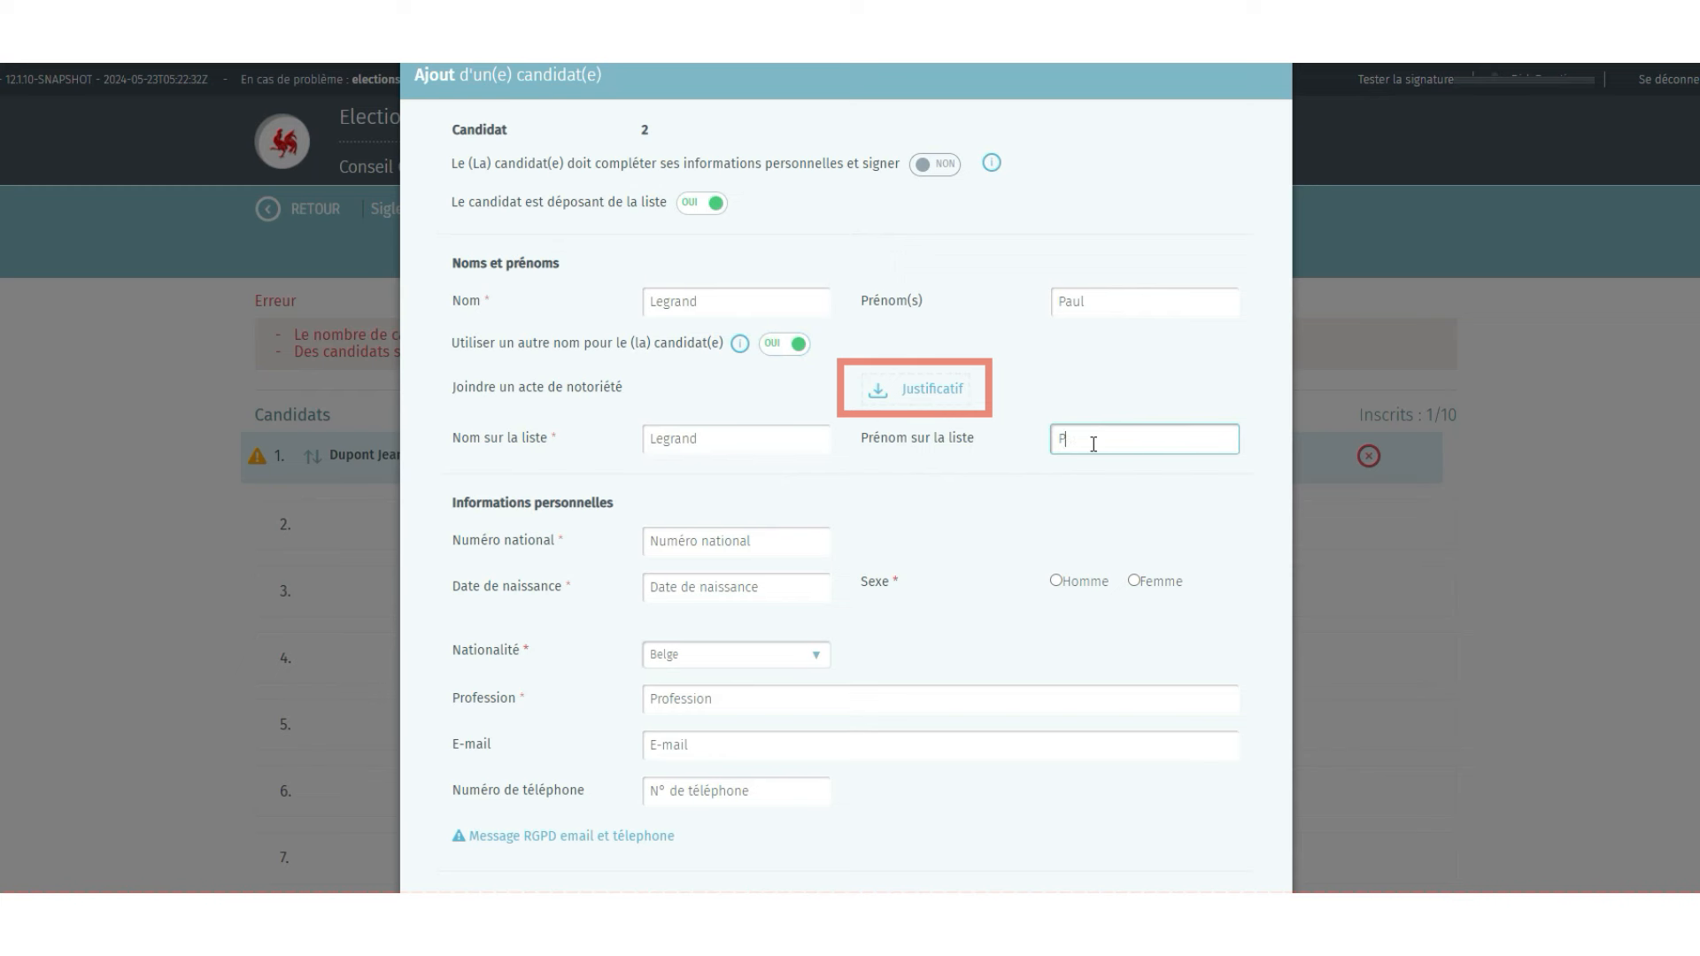
type("olo")
left_click(922, 398)
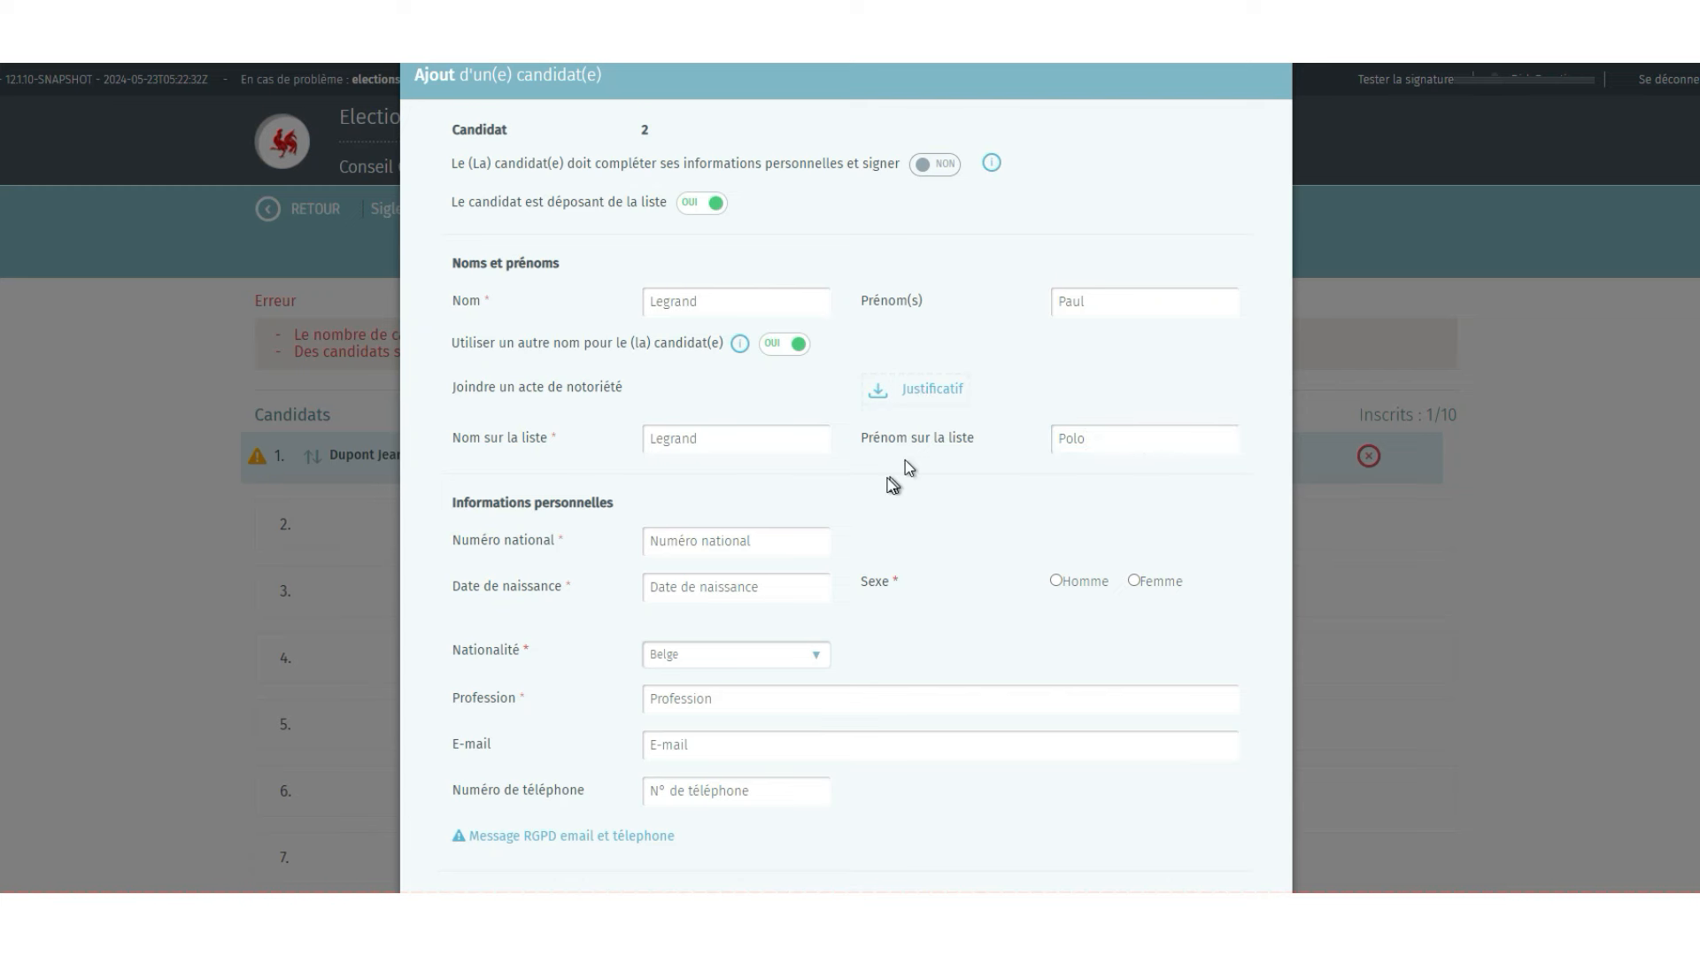
left_click(731, 541)
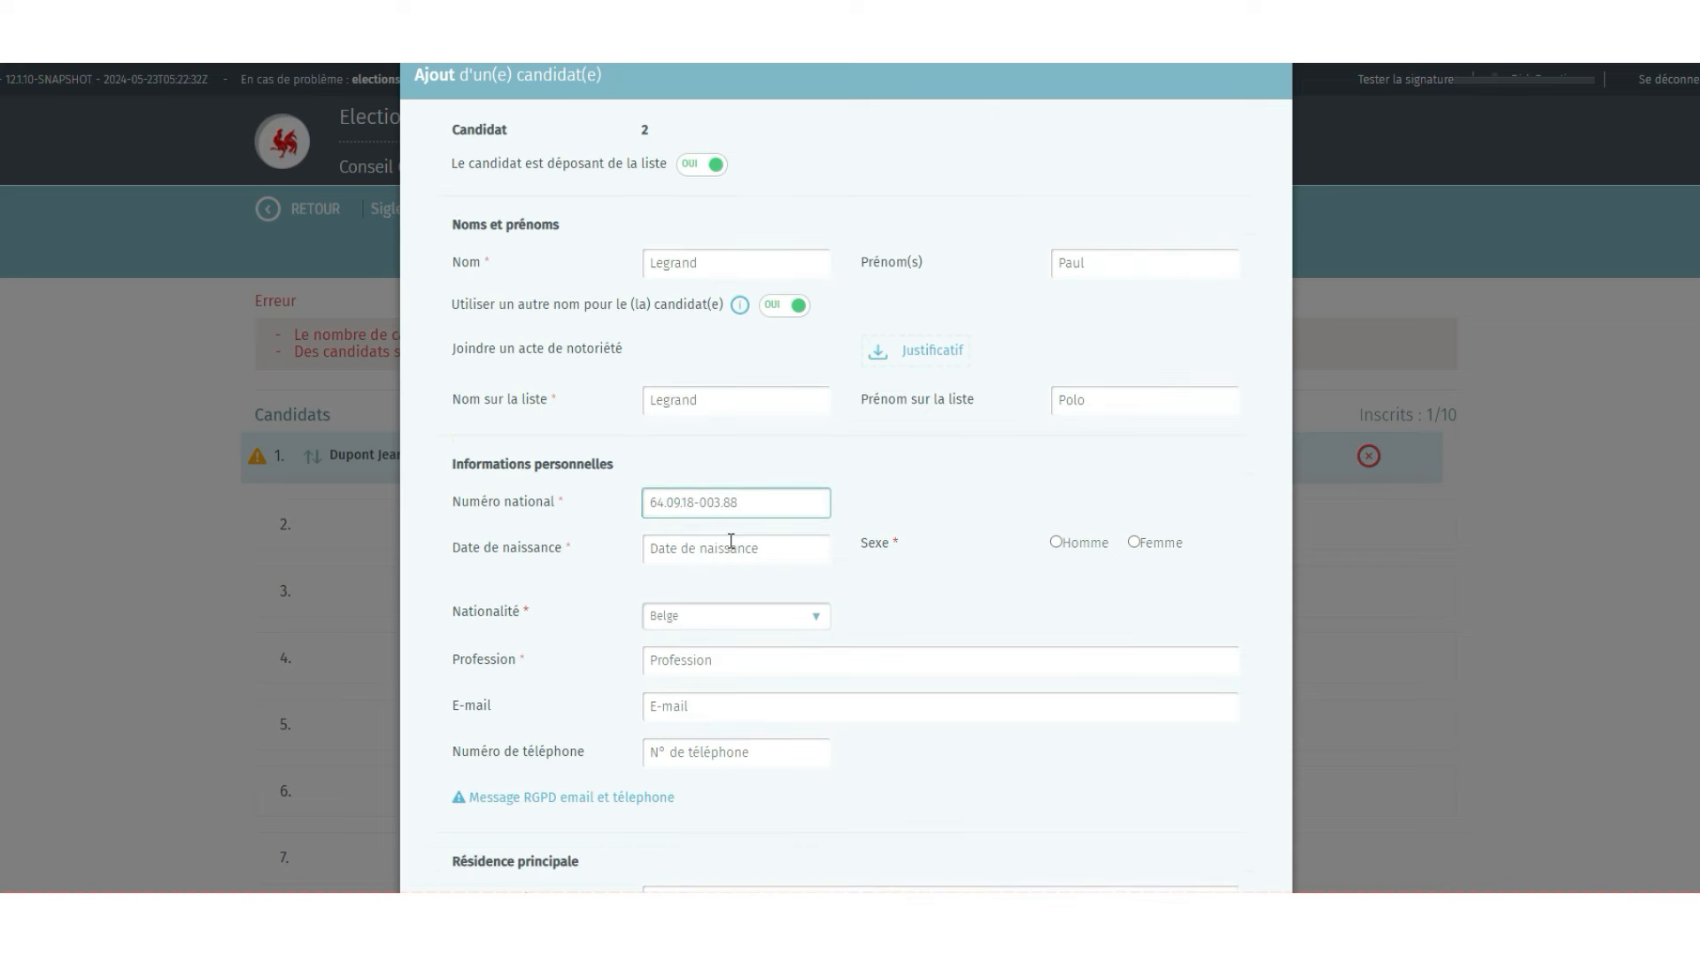
left_click(857, 574)
- Enter candidate 2's profession Comptable, their e-mail address and phone number
left_click(894, 661)
type("Comptable")
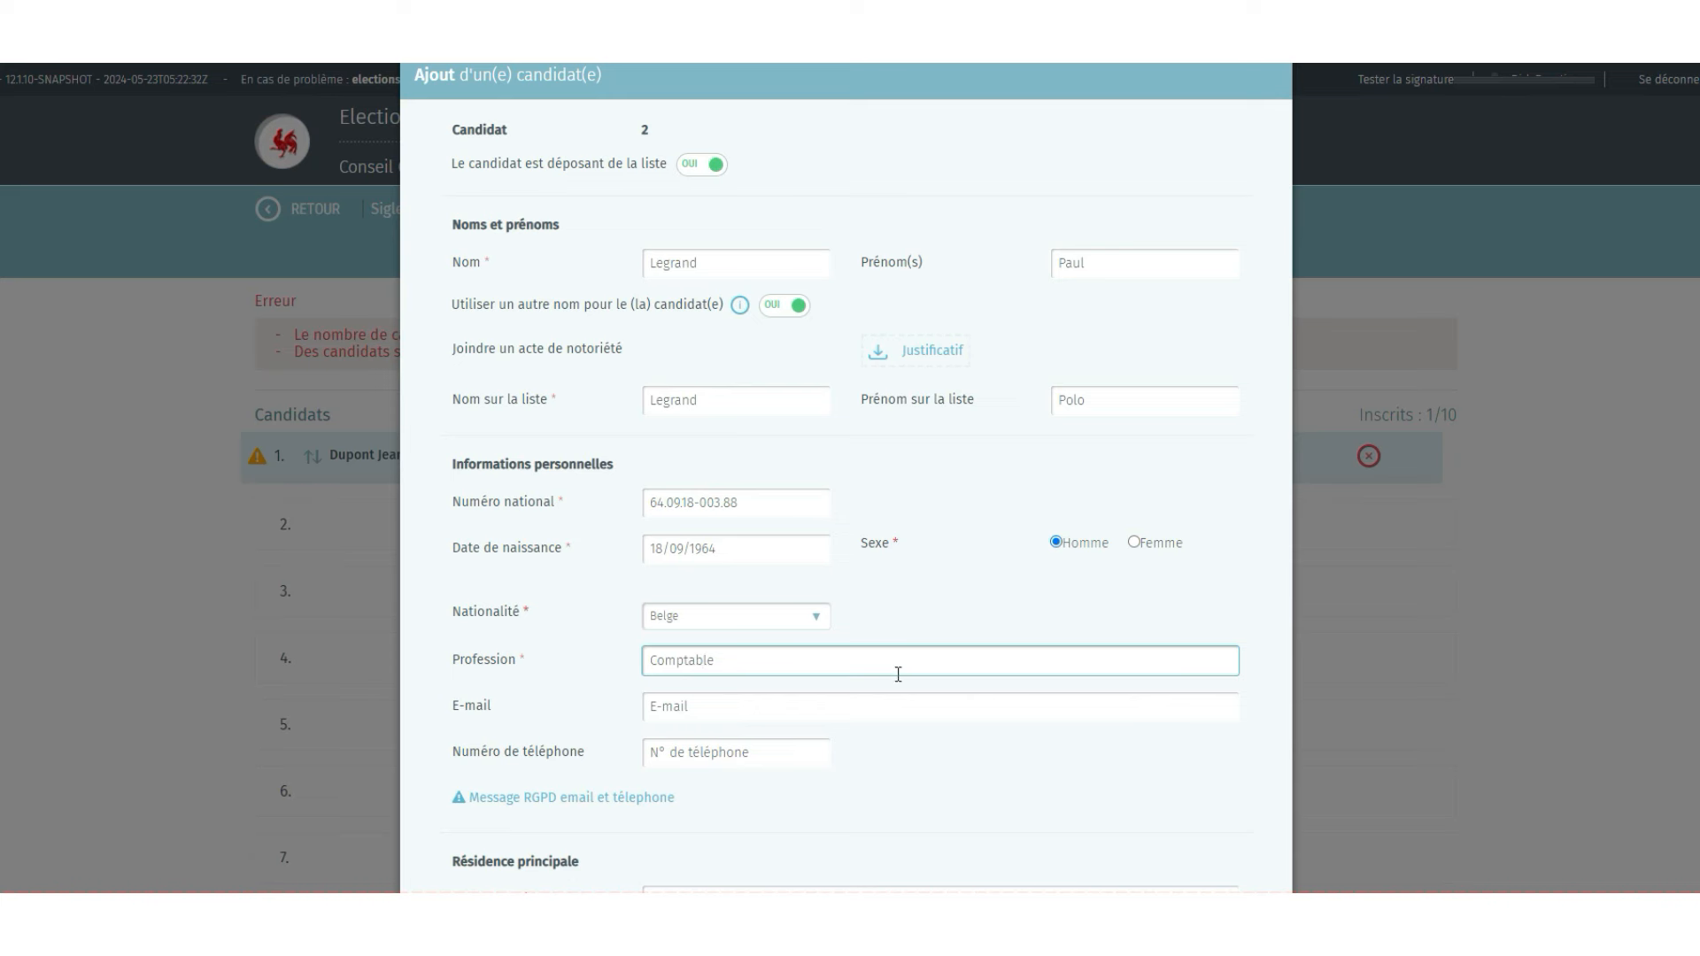
left_click(879, 718)
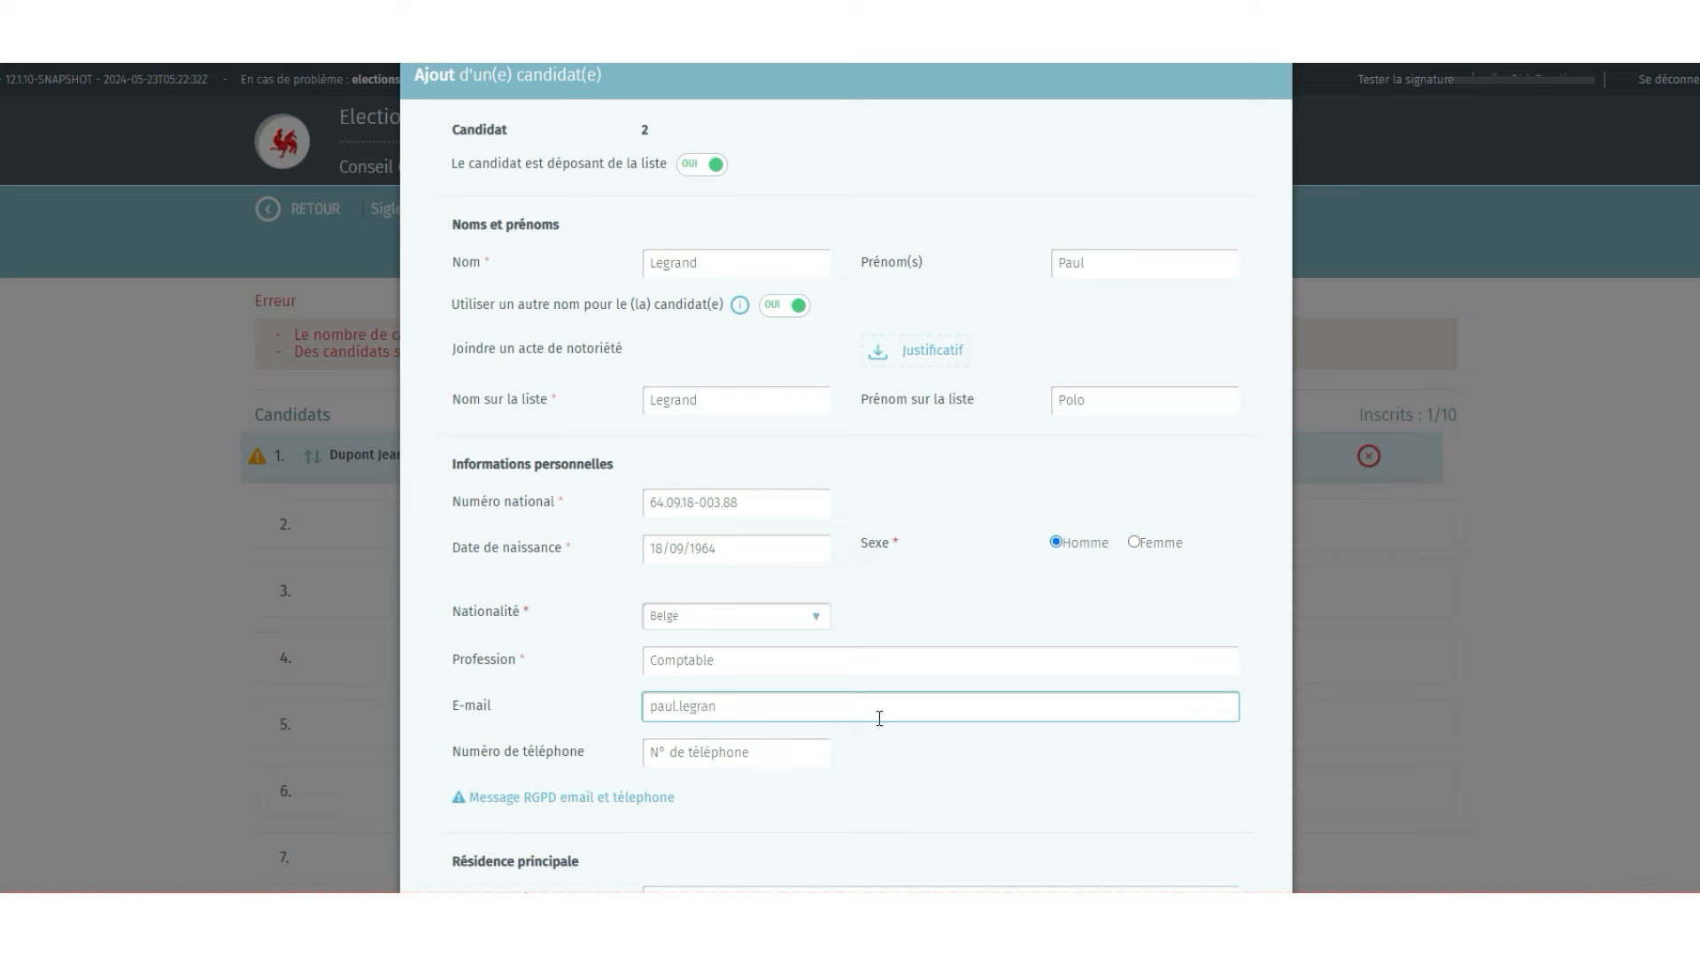
key("Tab")
type("0476123456")
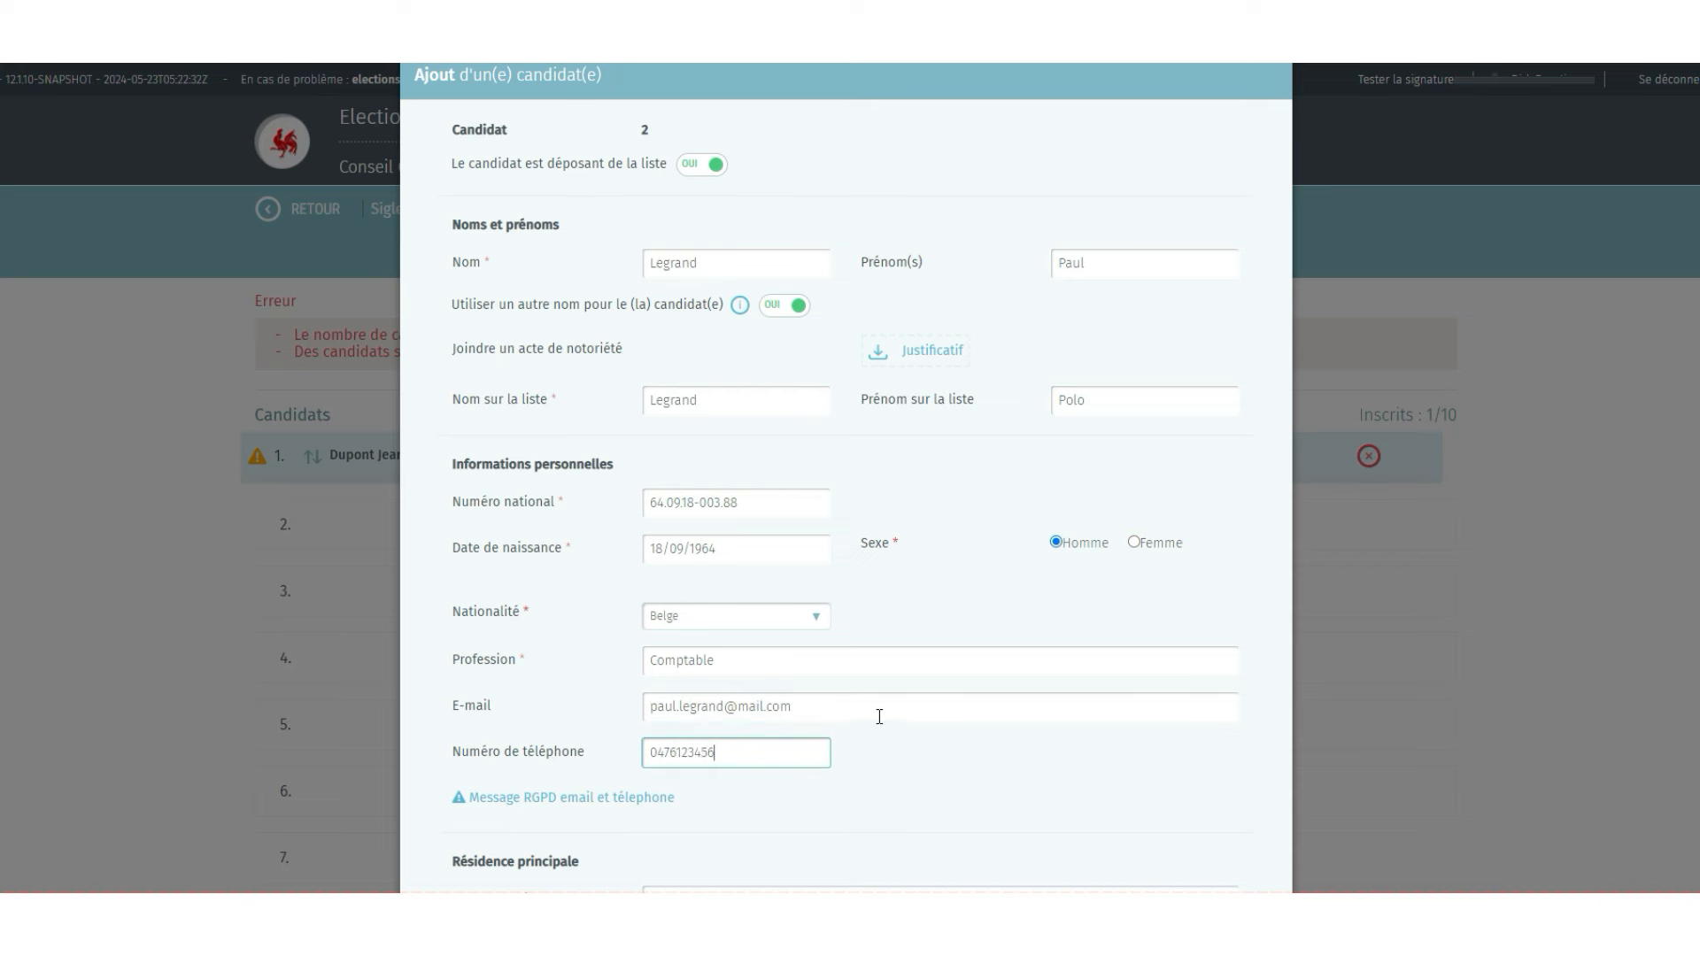
- Fill in candidate 2's principal residence address: street and number, postal code and commune Bouillon
scroll(879, 717, "down", 3)
left_click(760, 658)
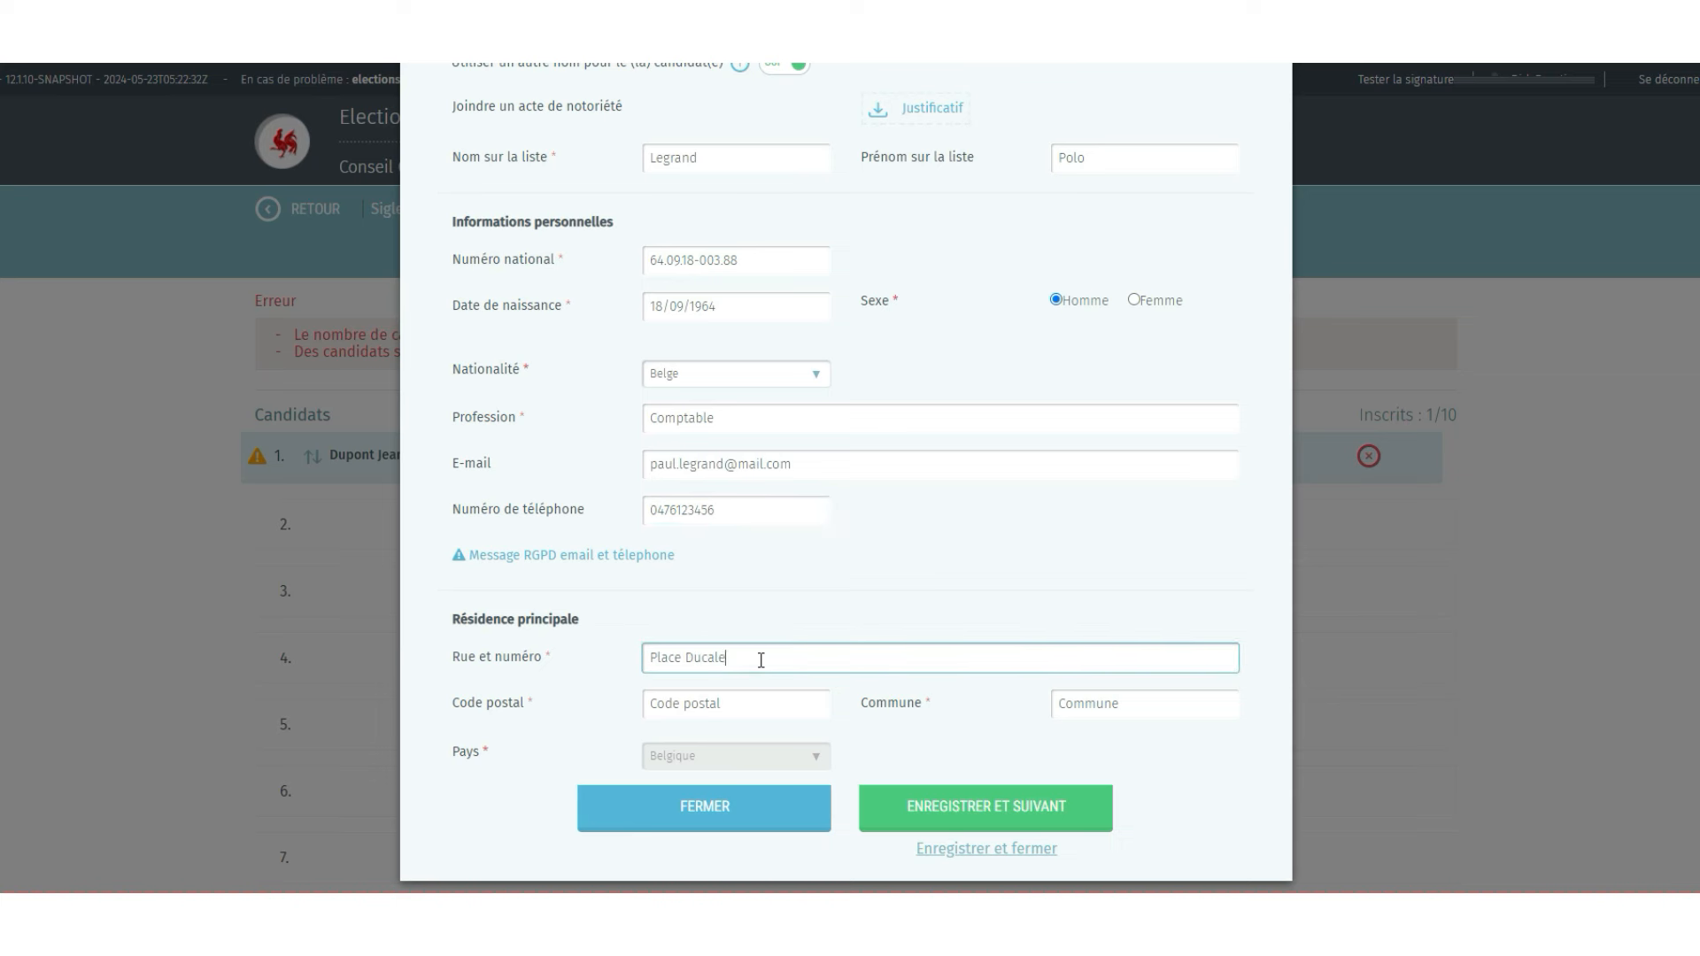
key("Tab")
key("Tab")
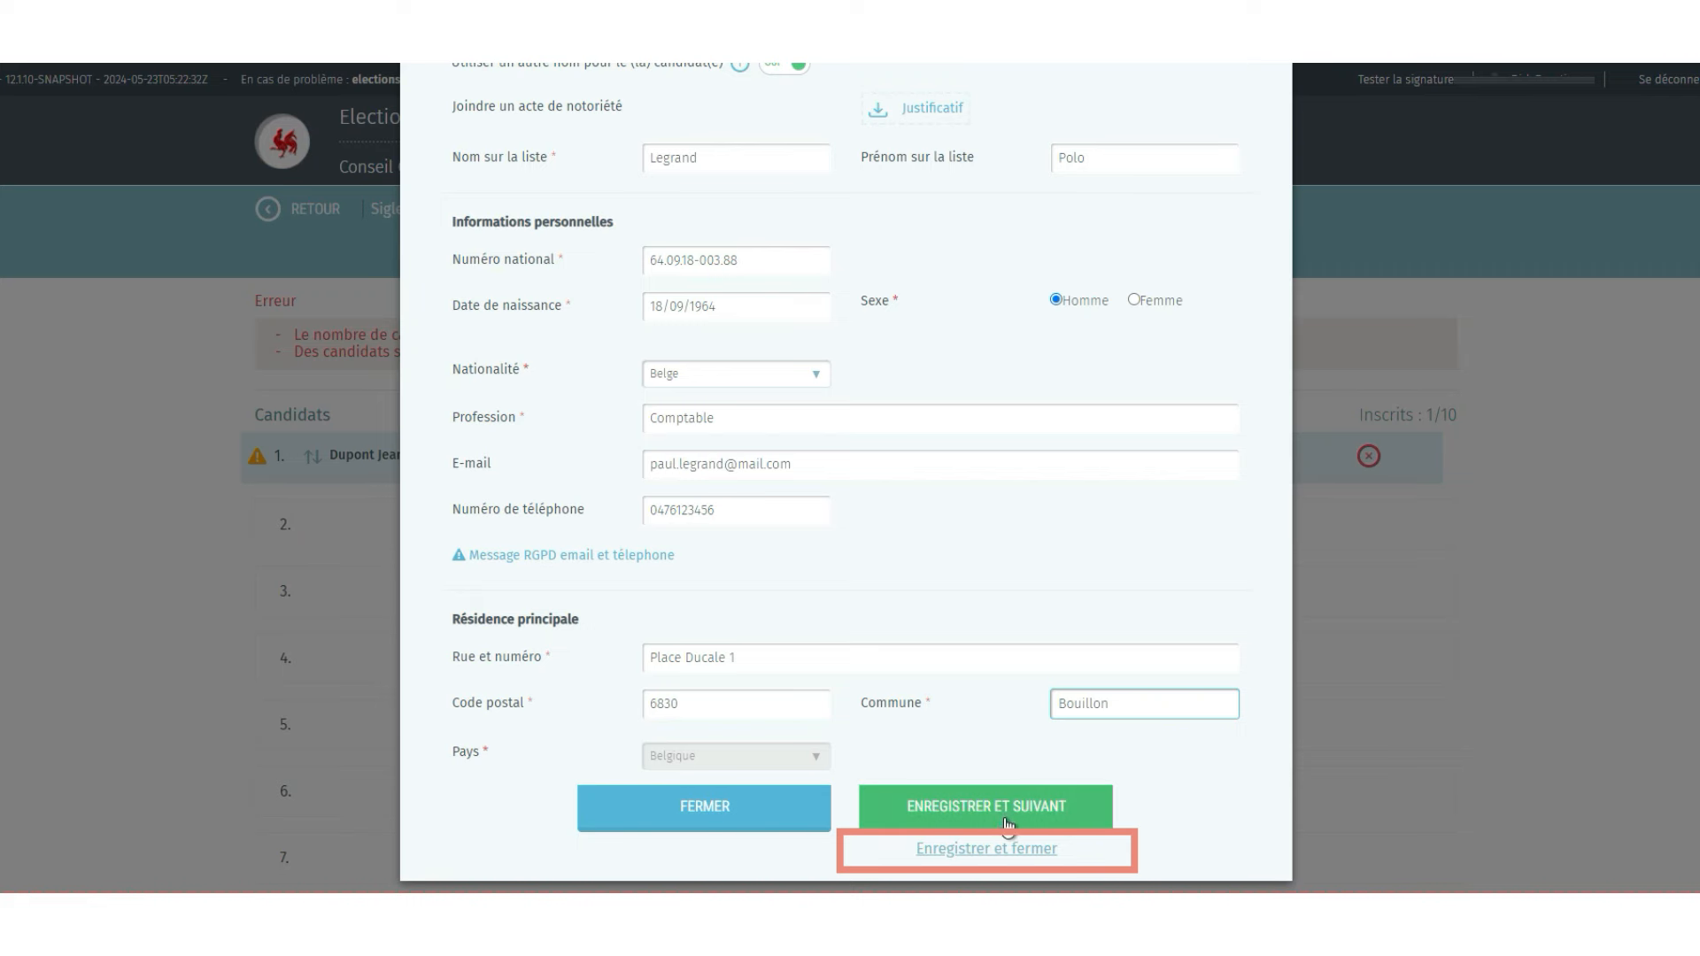
- Save candidate 2, then reopen it to add a supporting document
left_click(1007, 852)
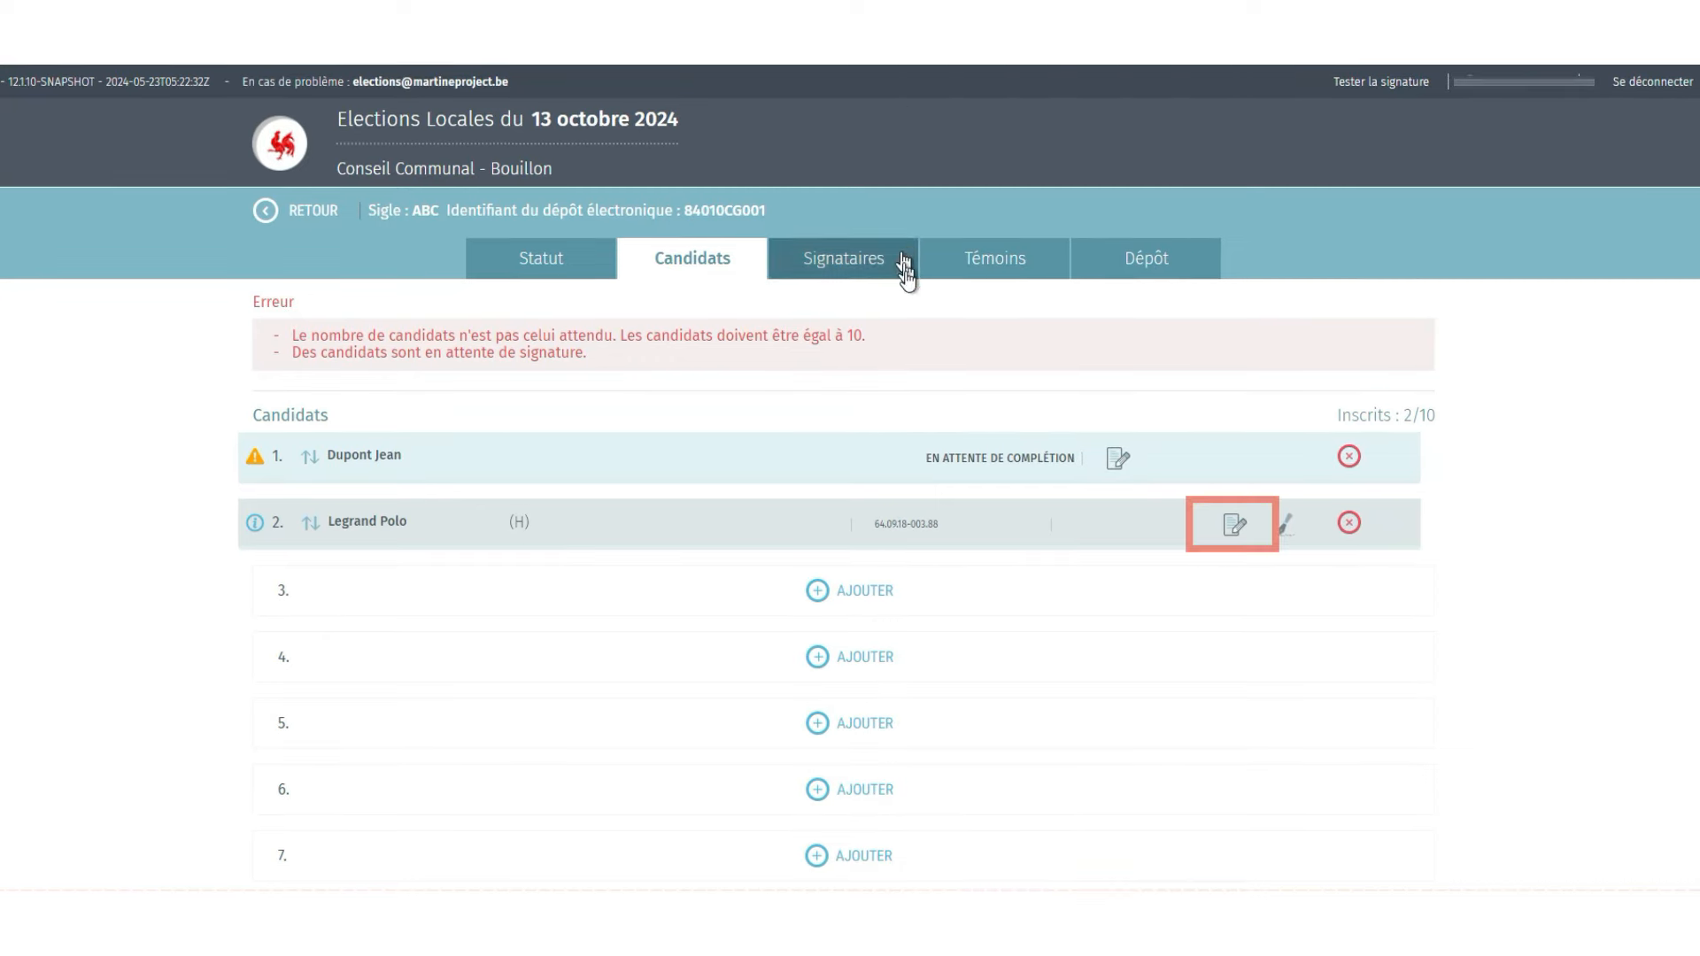
left_click(1235, 530)
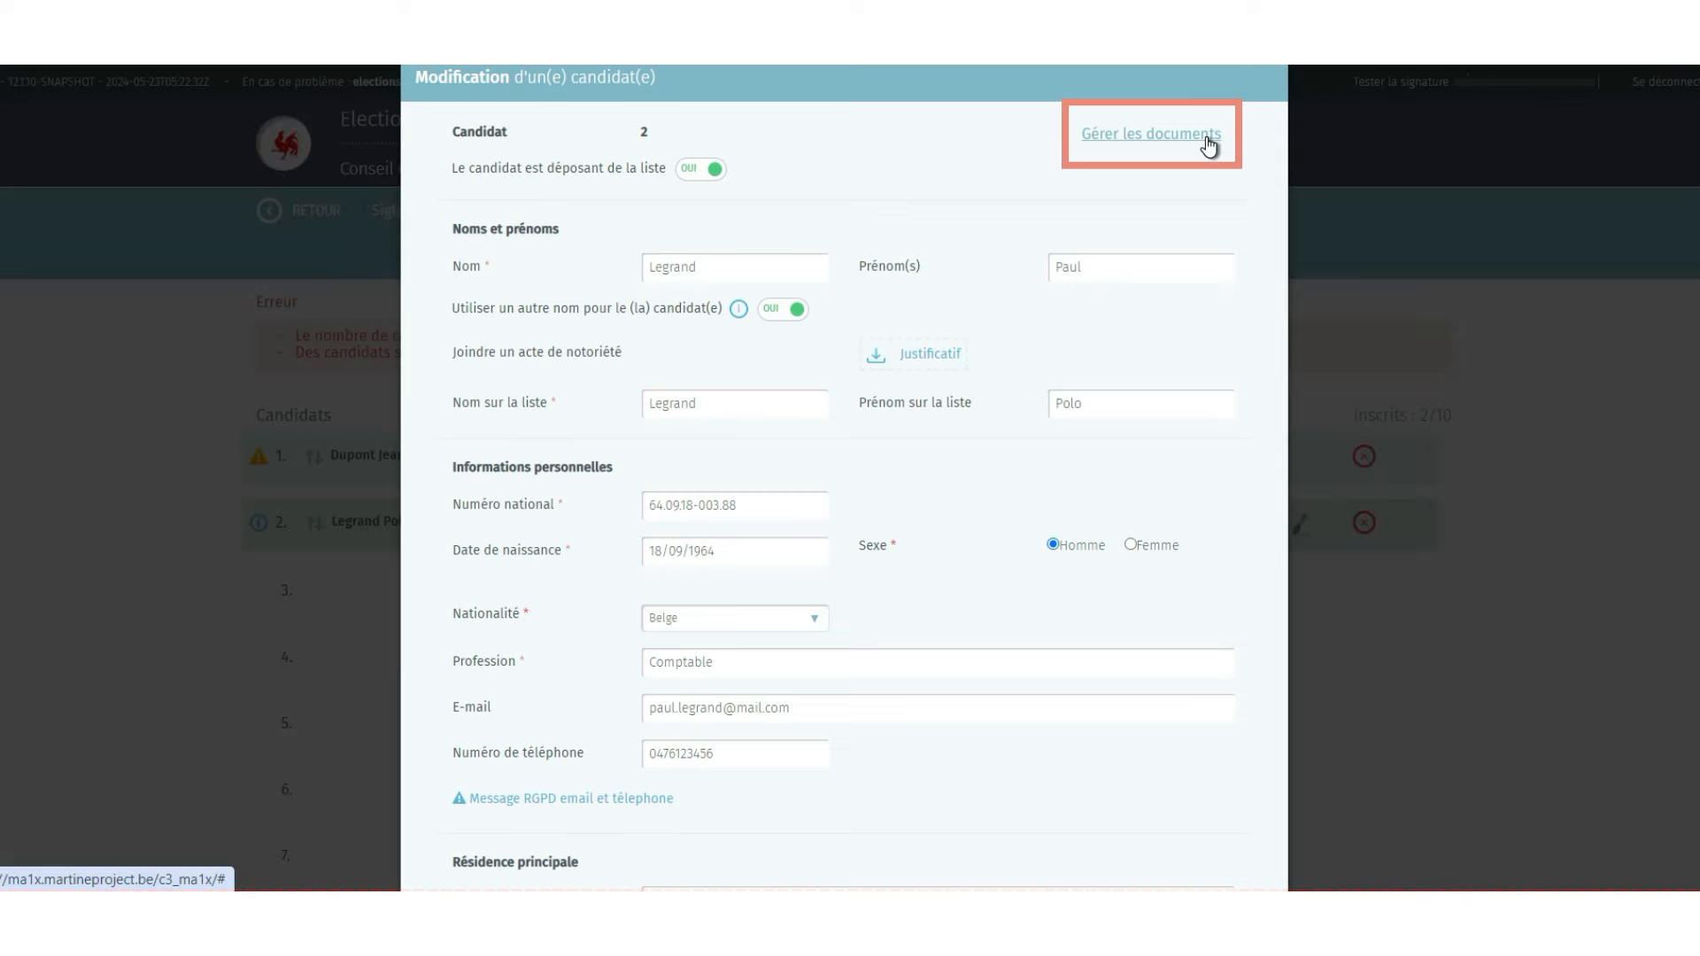
left_click(1206, 137)
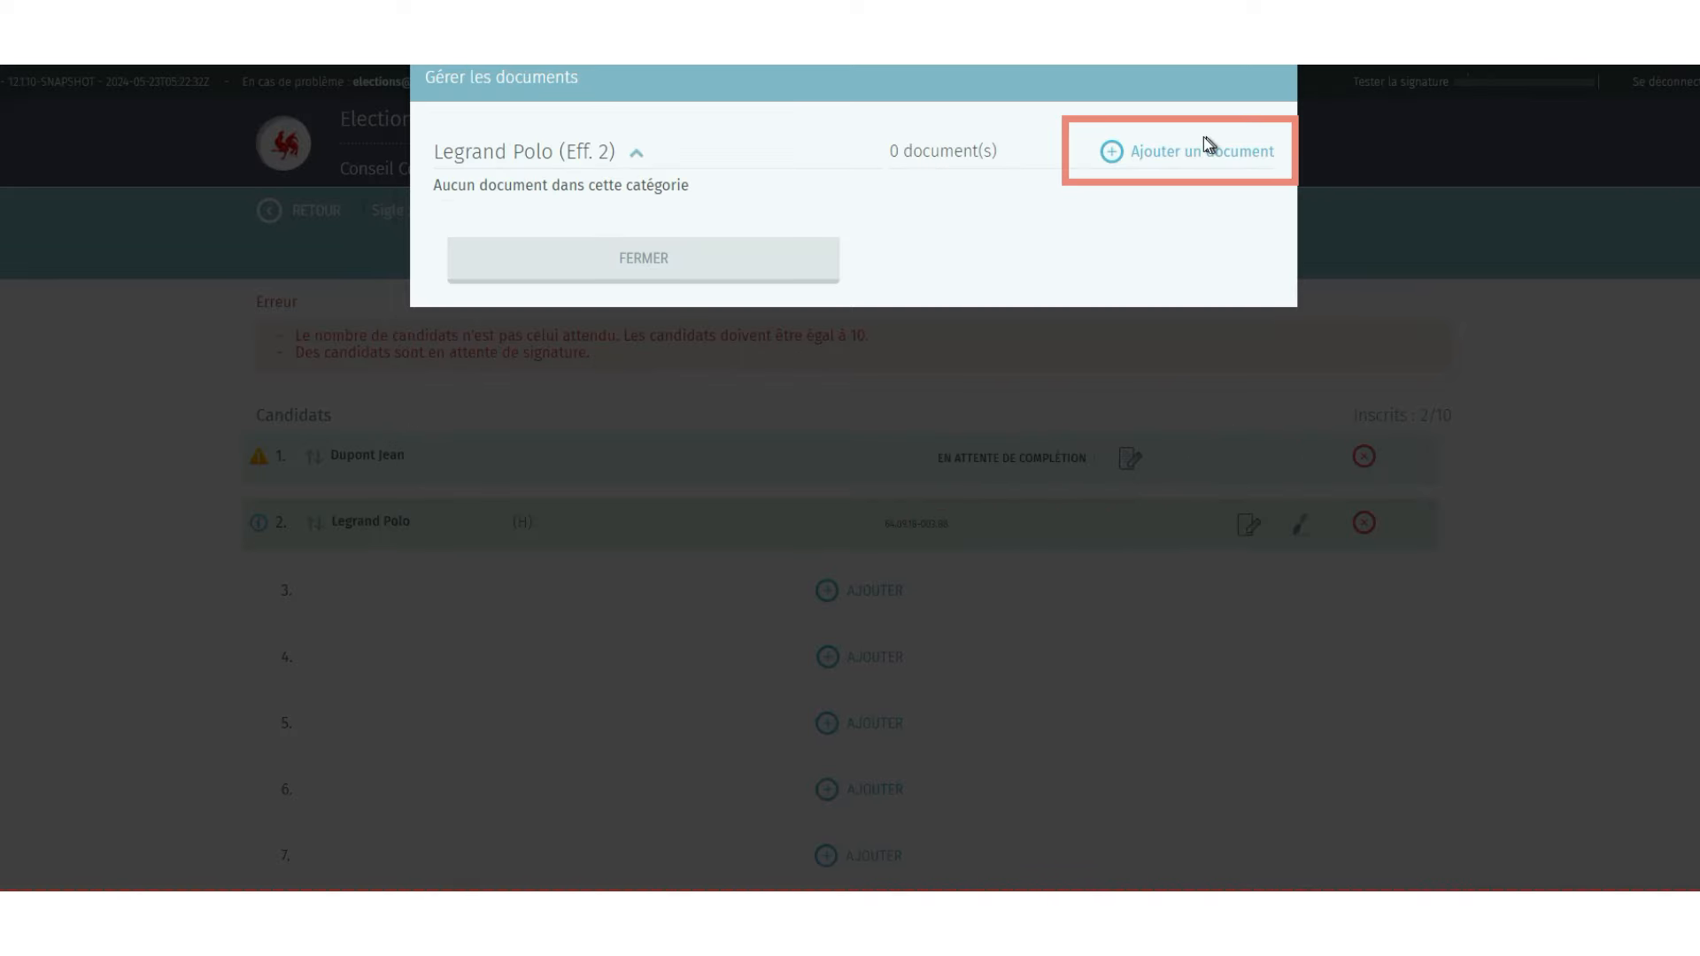
left_click(1116, 151)
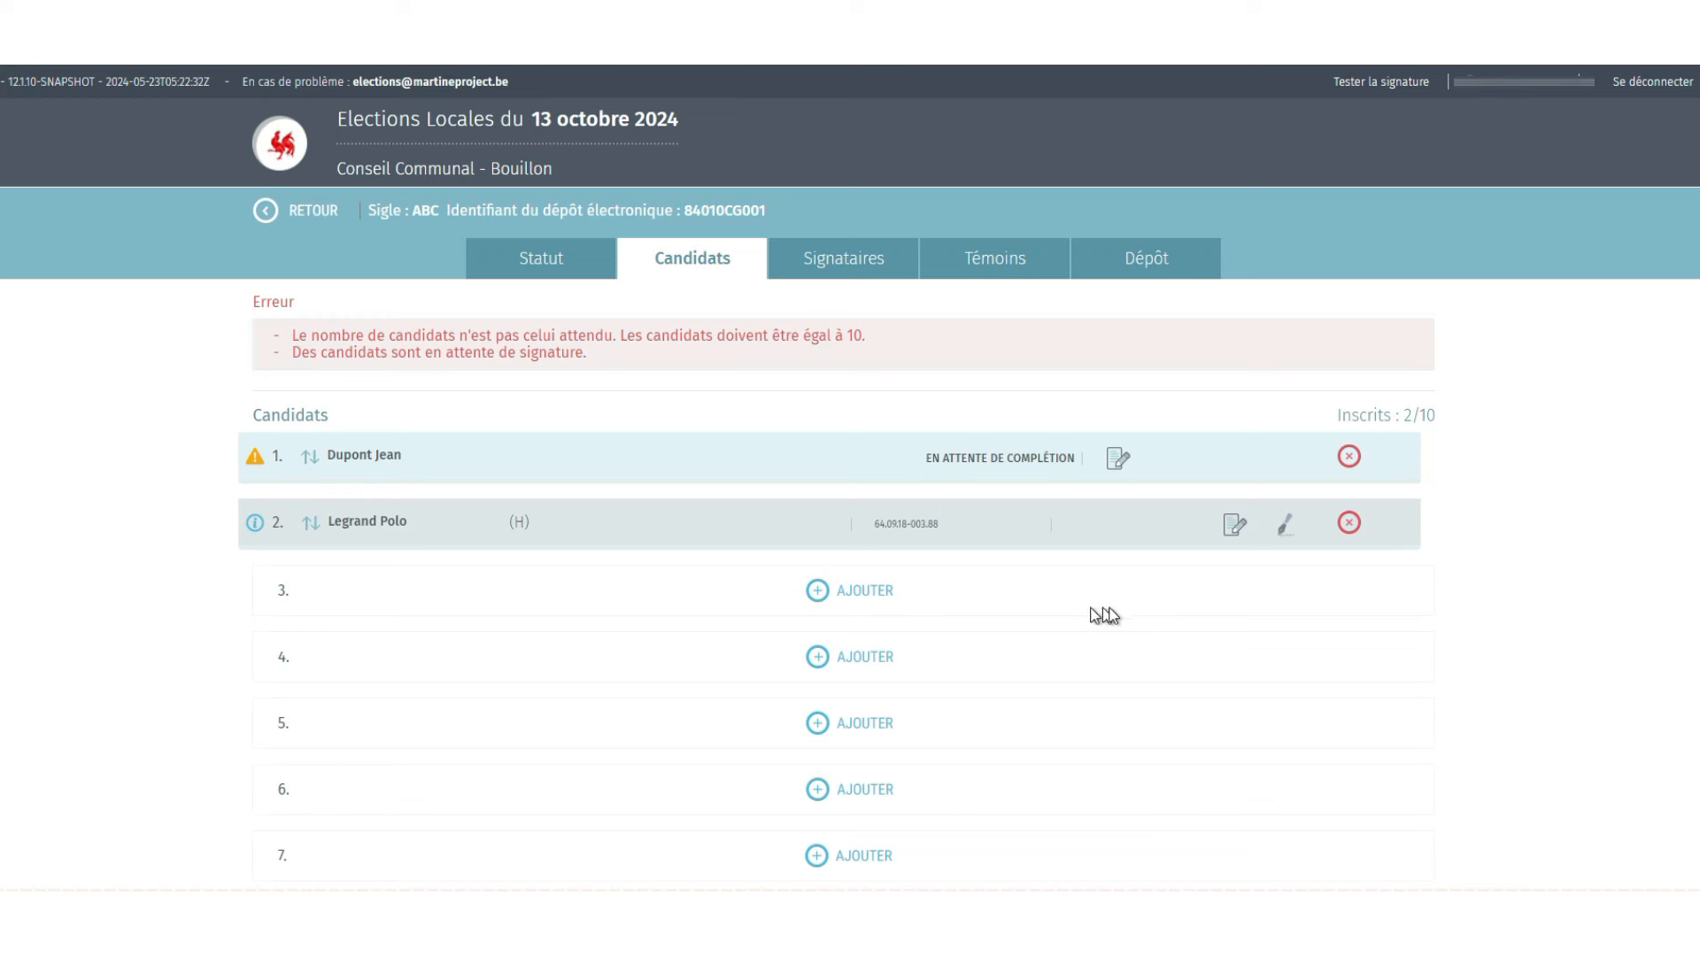
- Send candidate 2's acceptance report for signature with 'Fait à' set to Bouillon
left_click(1288, 532)
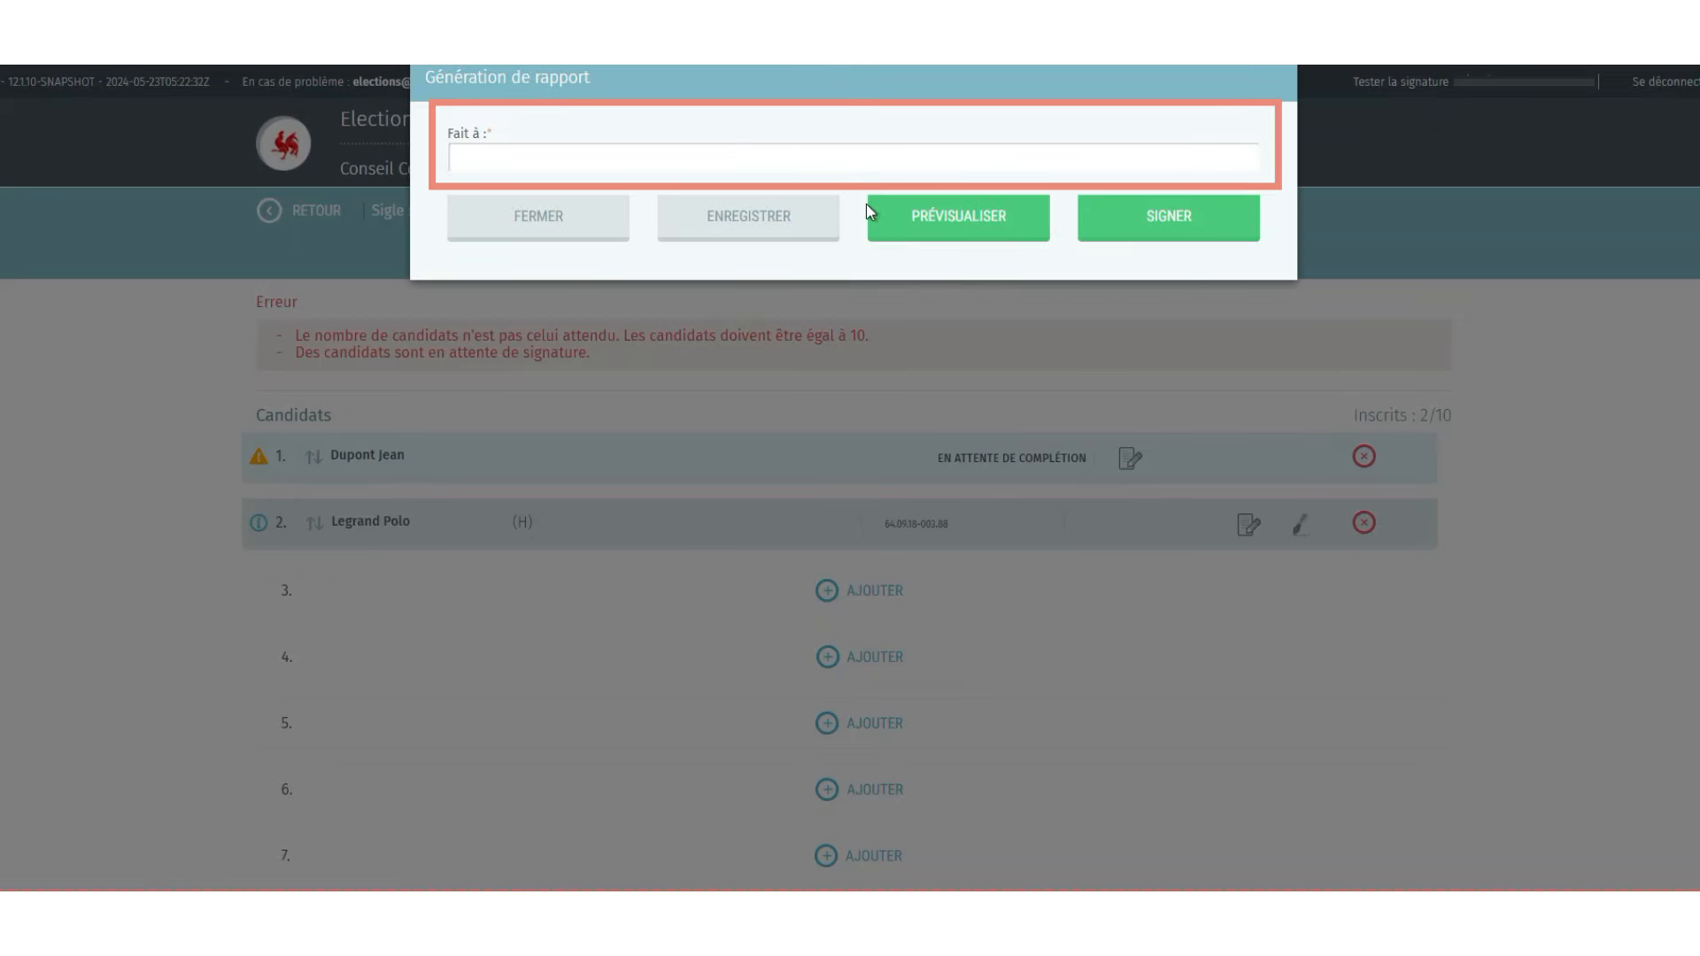
left_click(839, 159)
type("B")
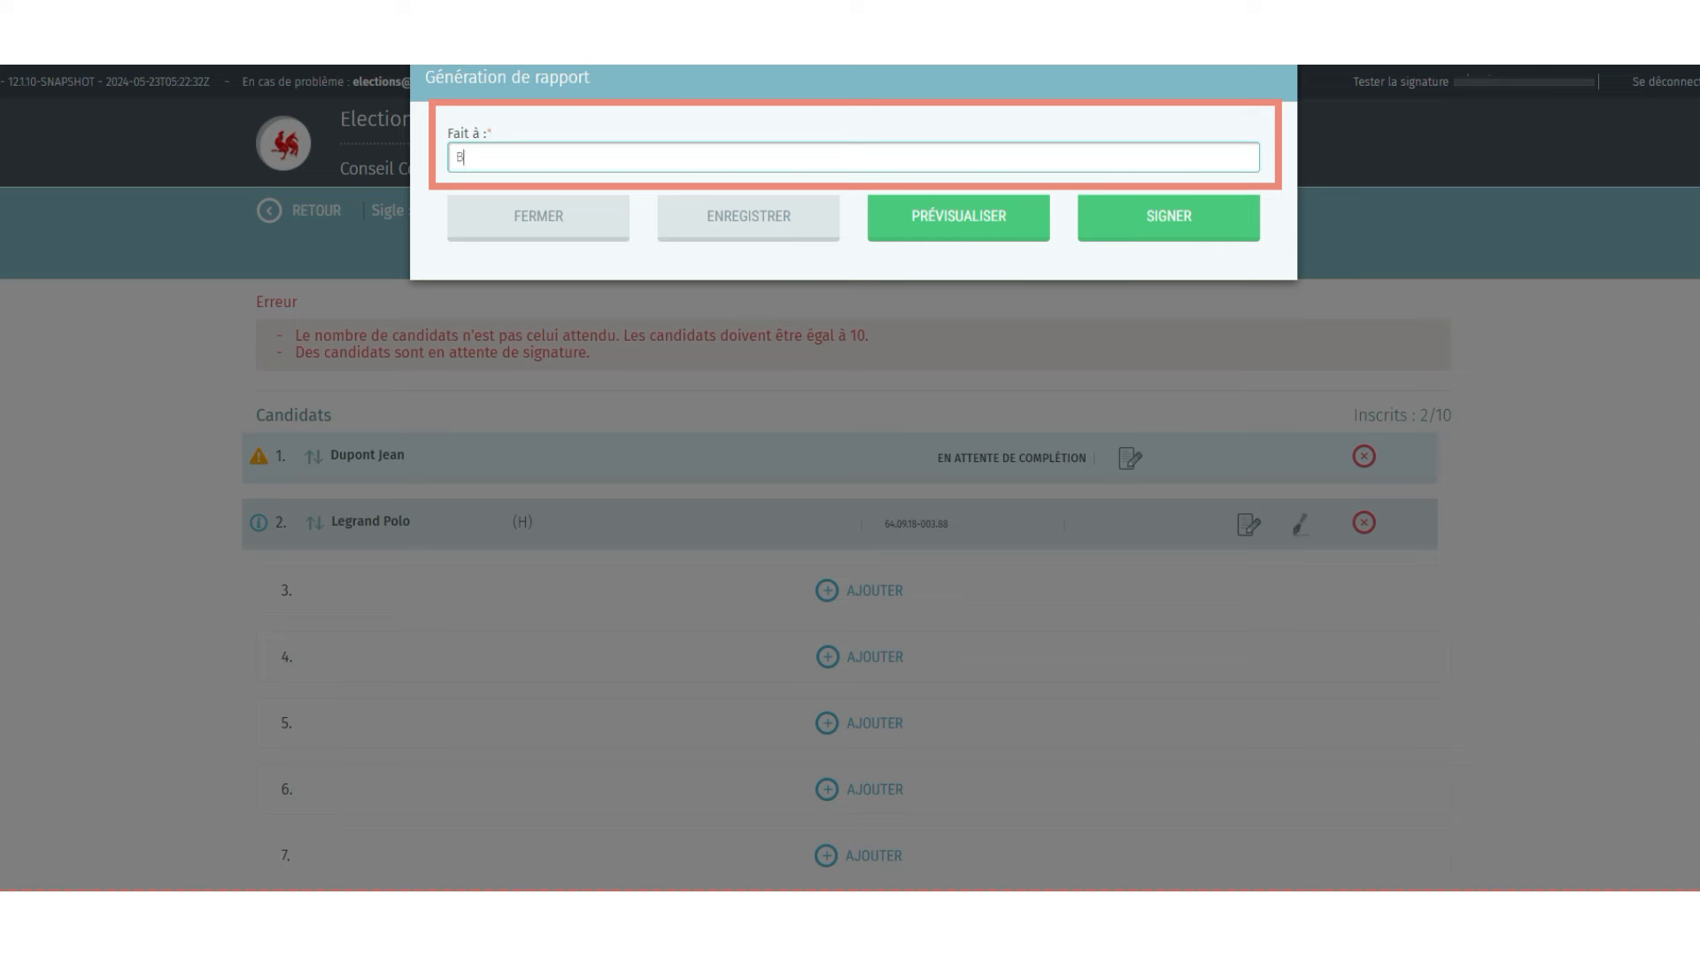
type("ouillon")
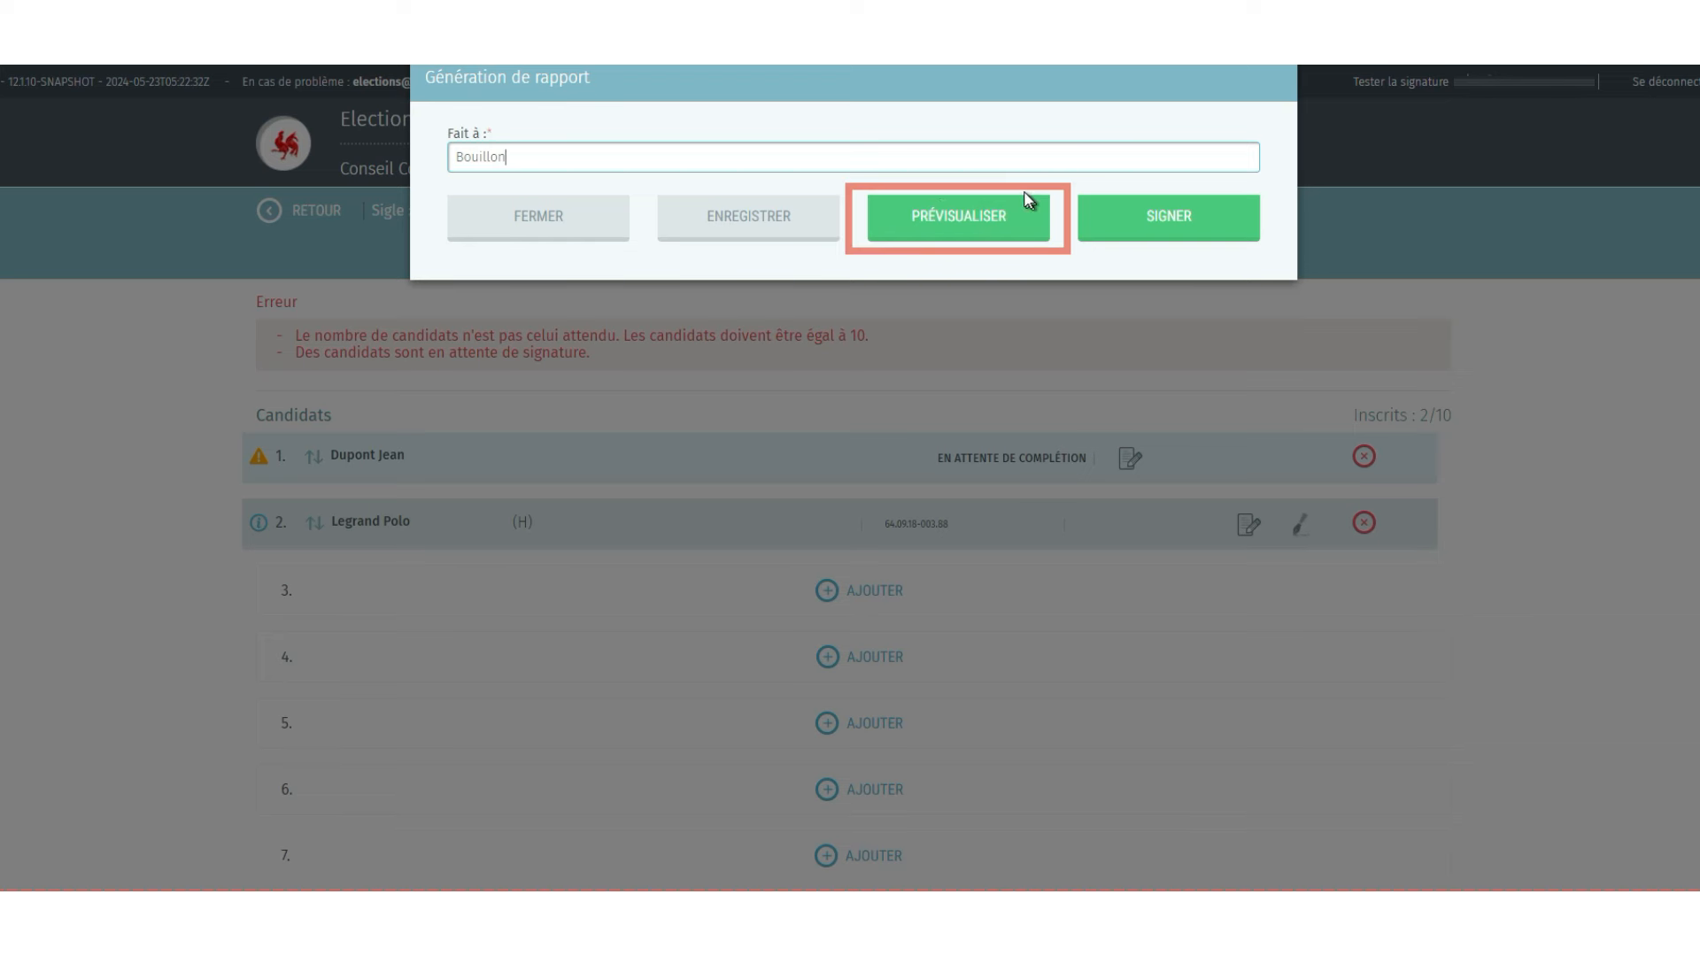
left_click(1156, 222)
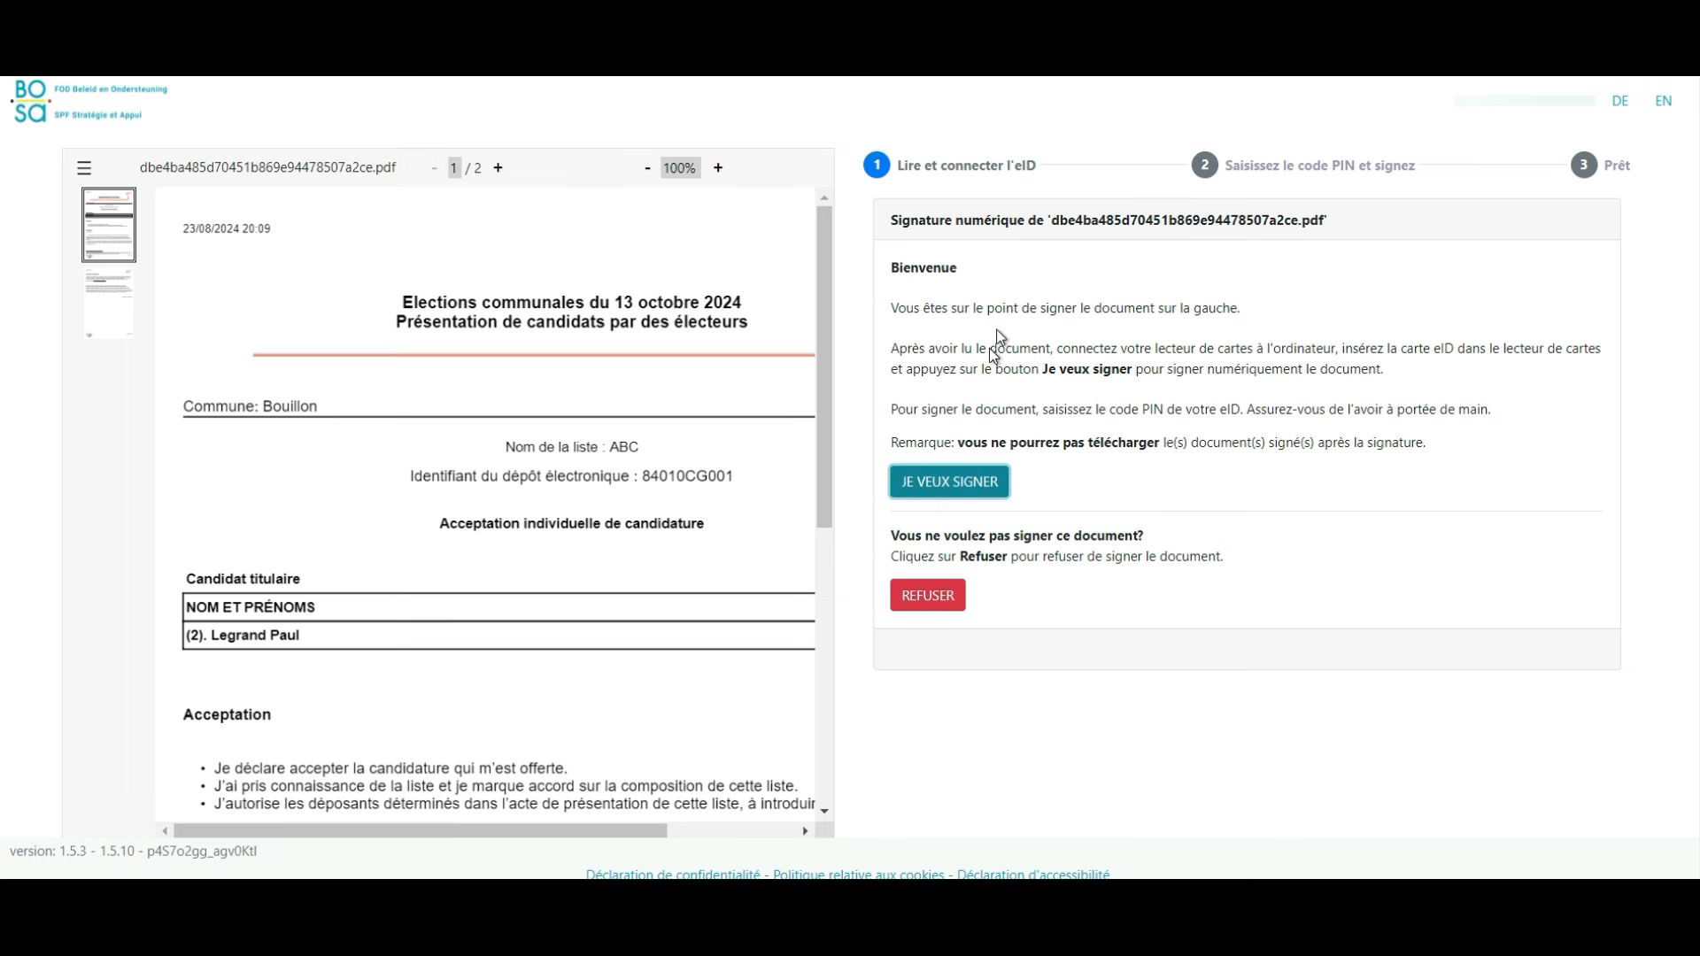
- Sign the acceptance document in BOSA Sign using the eID card and its PIN
left_click(974, 480)
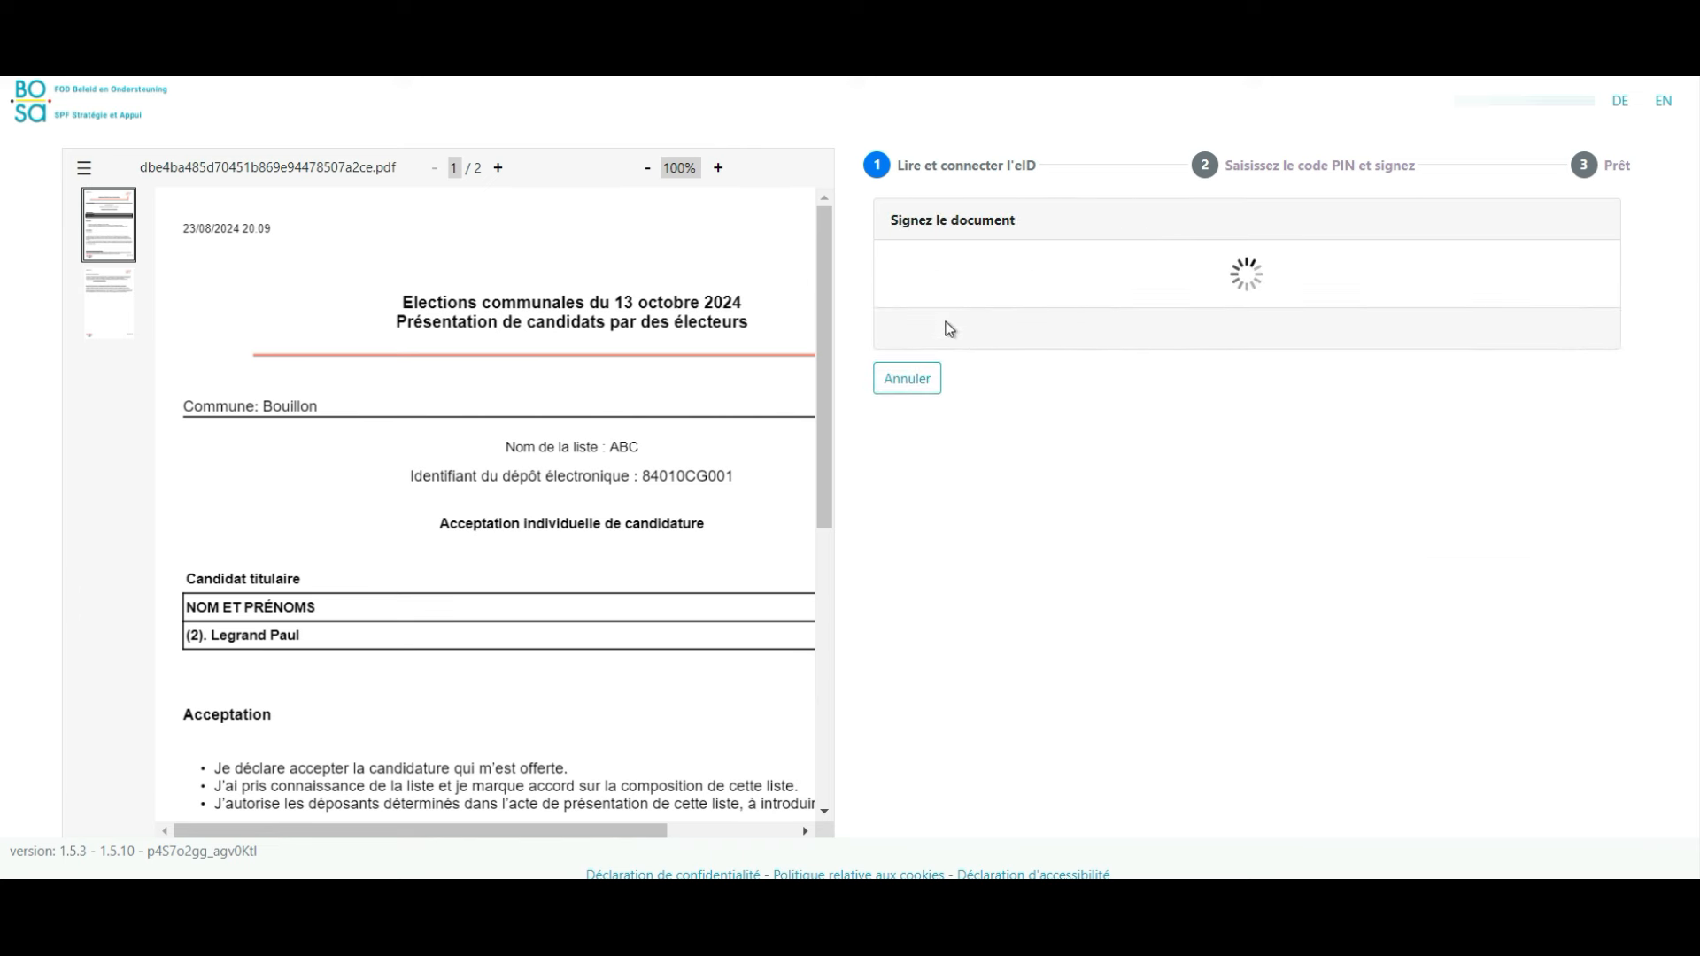
type("****")
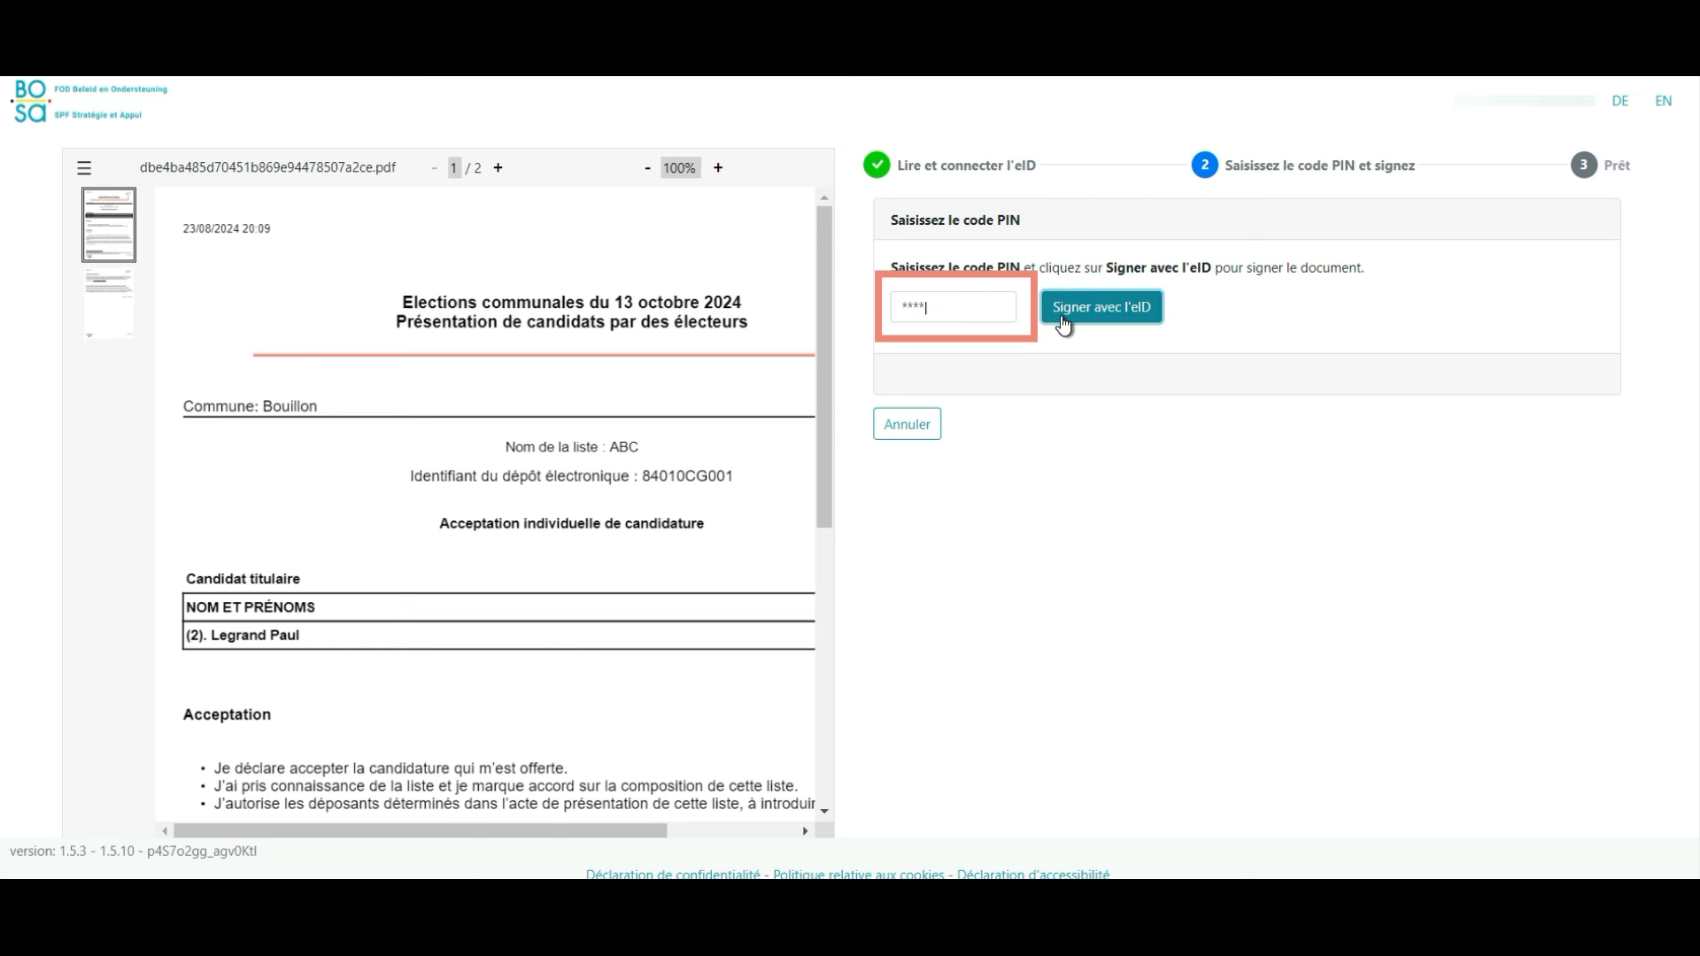
left_click(1062, 317)
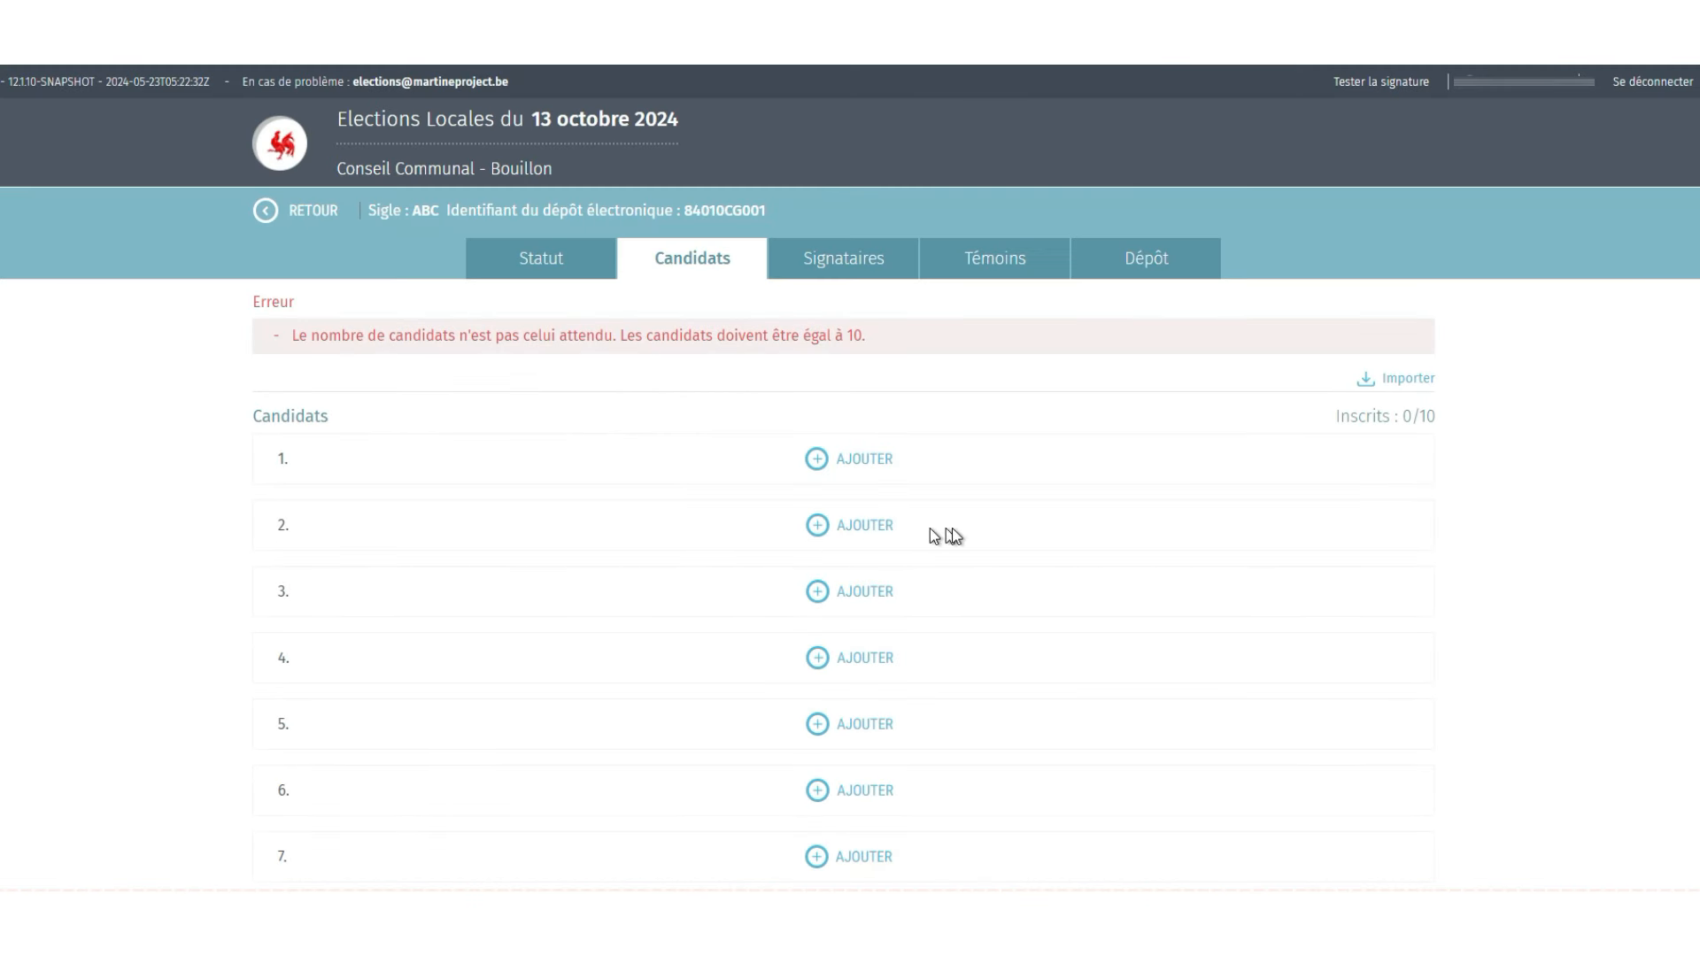
- Import the ten list ABC candidates from BOUILLON-ABC.CSV
left_click(1406, 387)
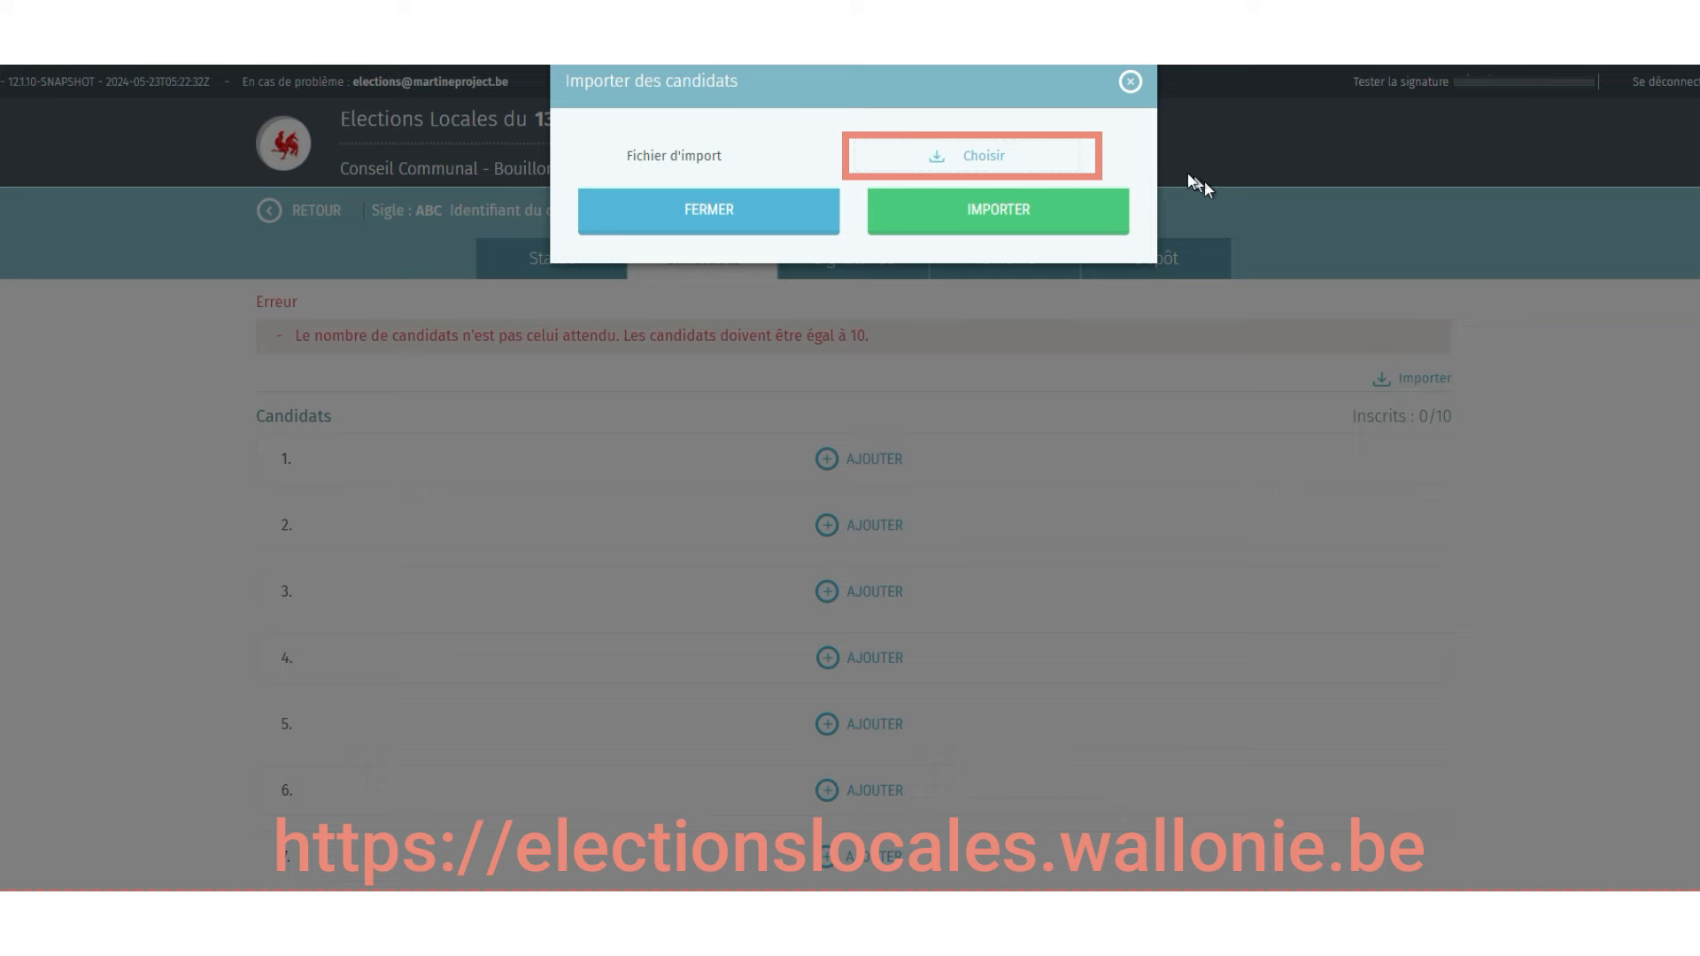
left_click(1017, 149)
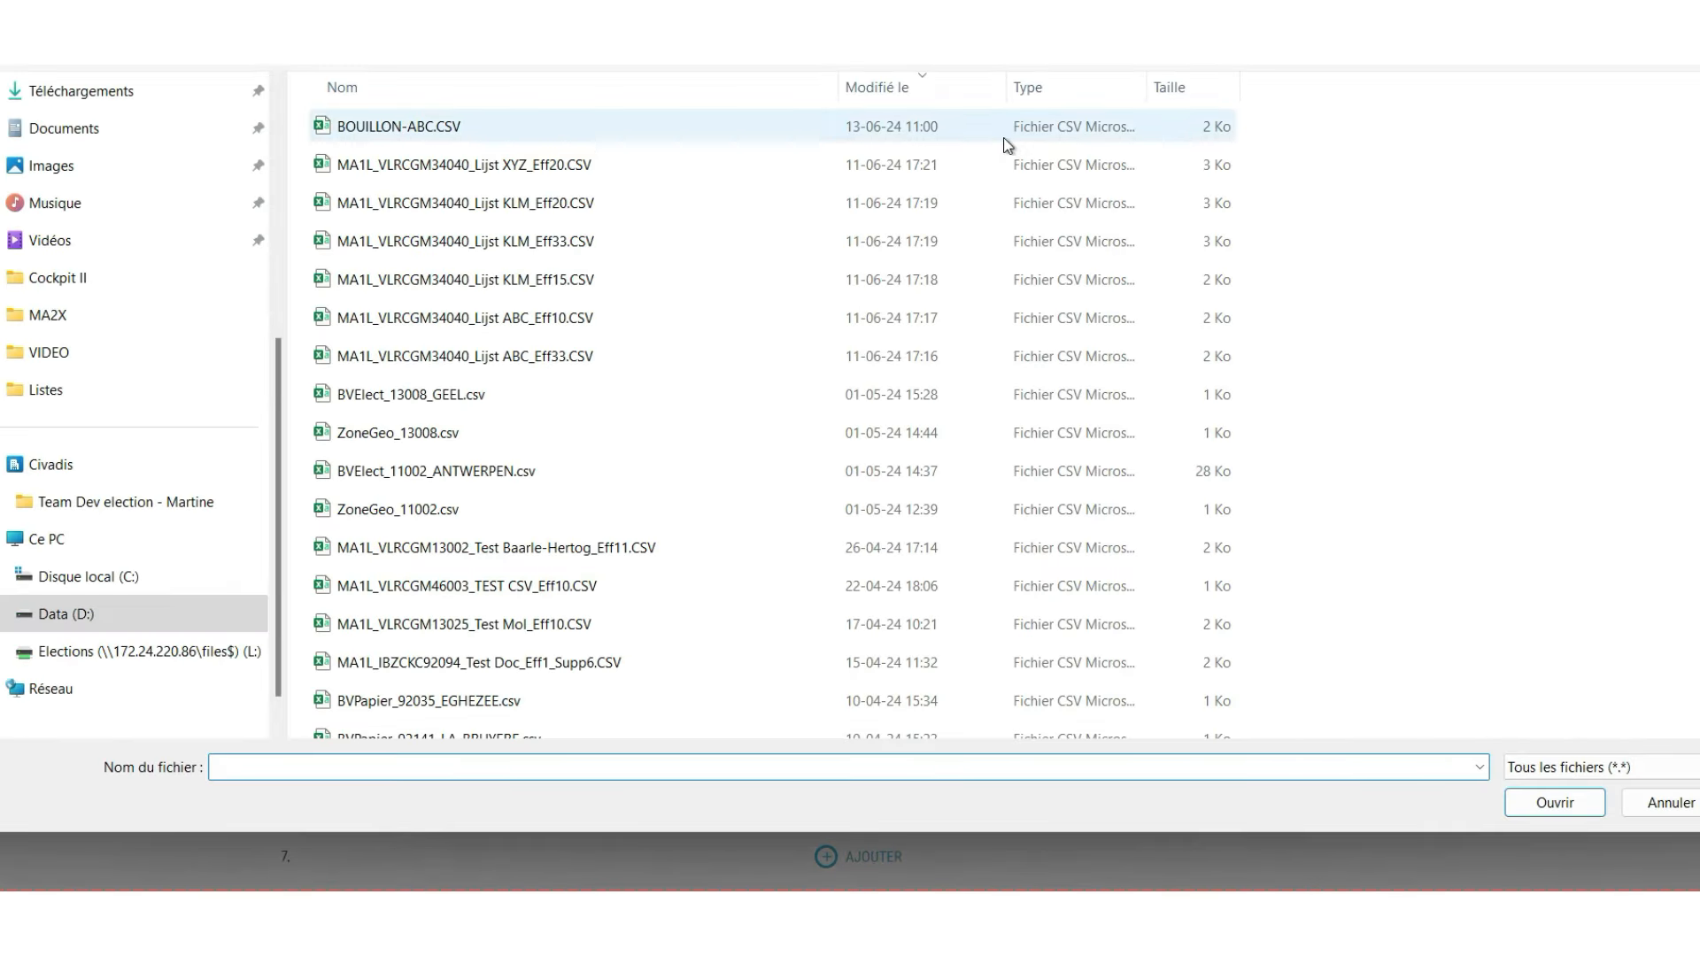
left_click(443, 126)
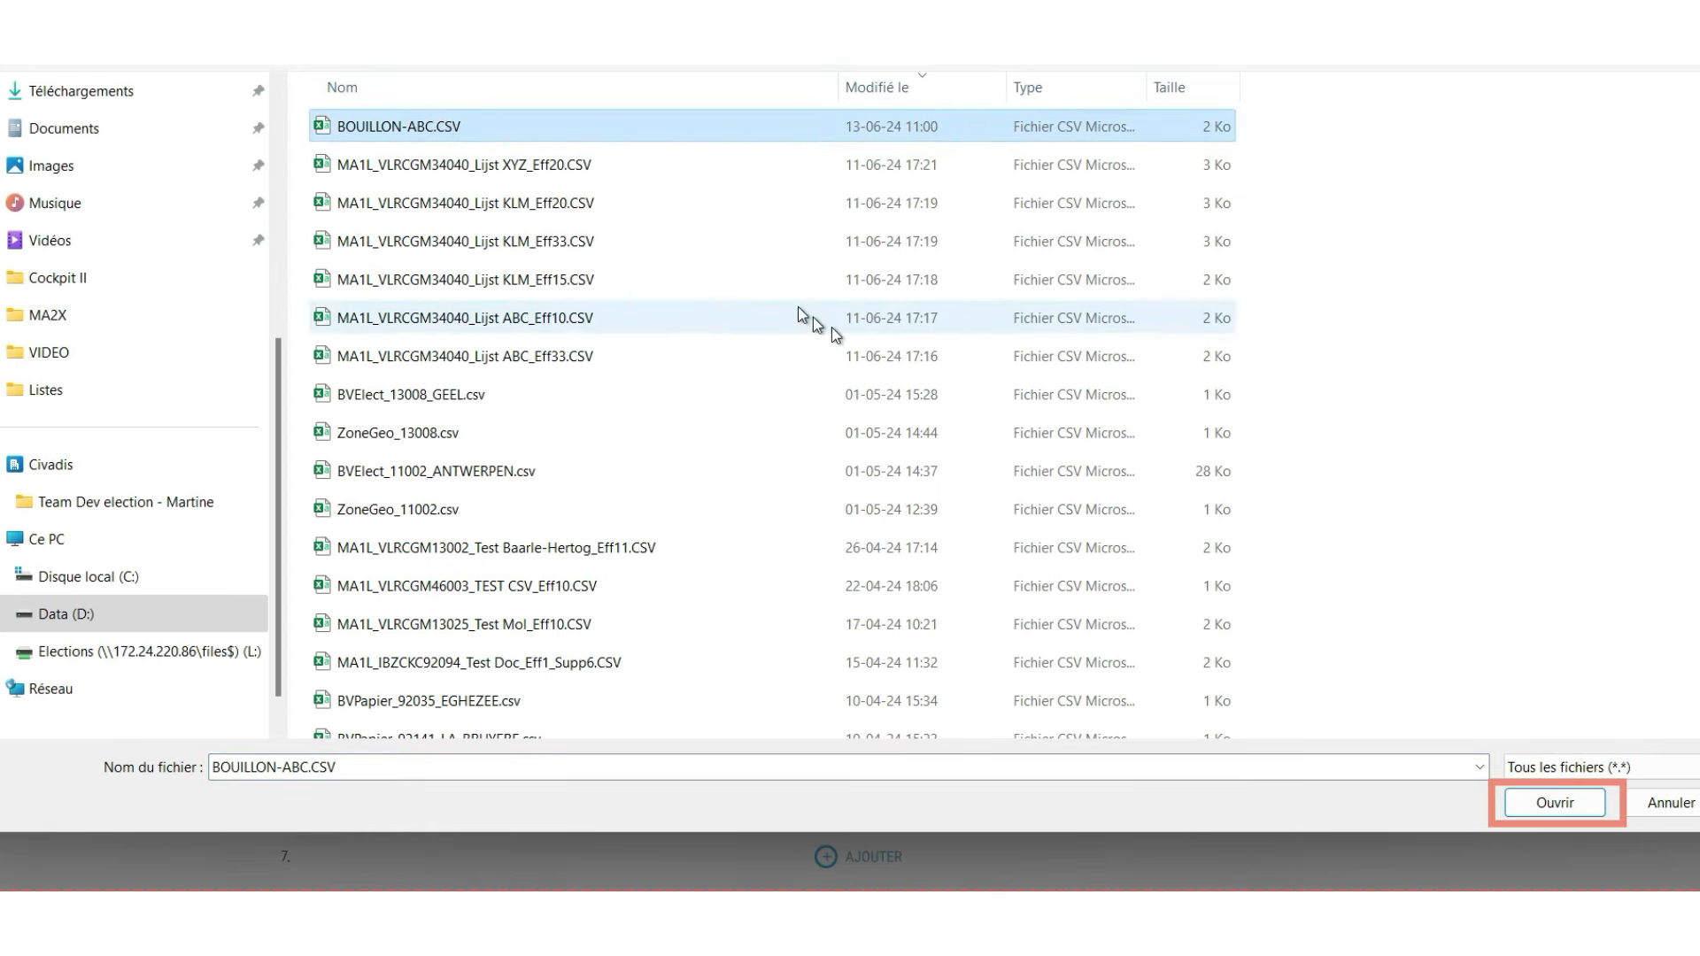
left_click(1511, 804)
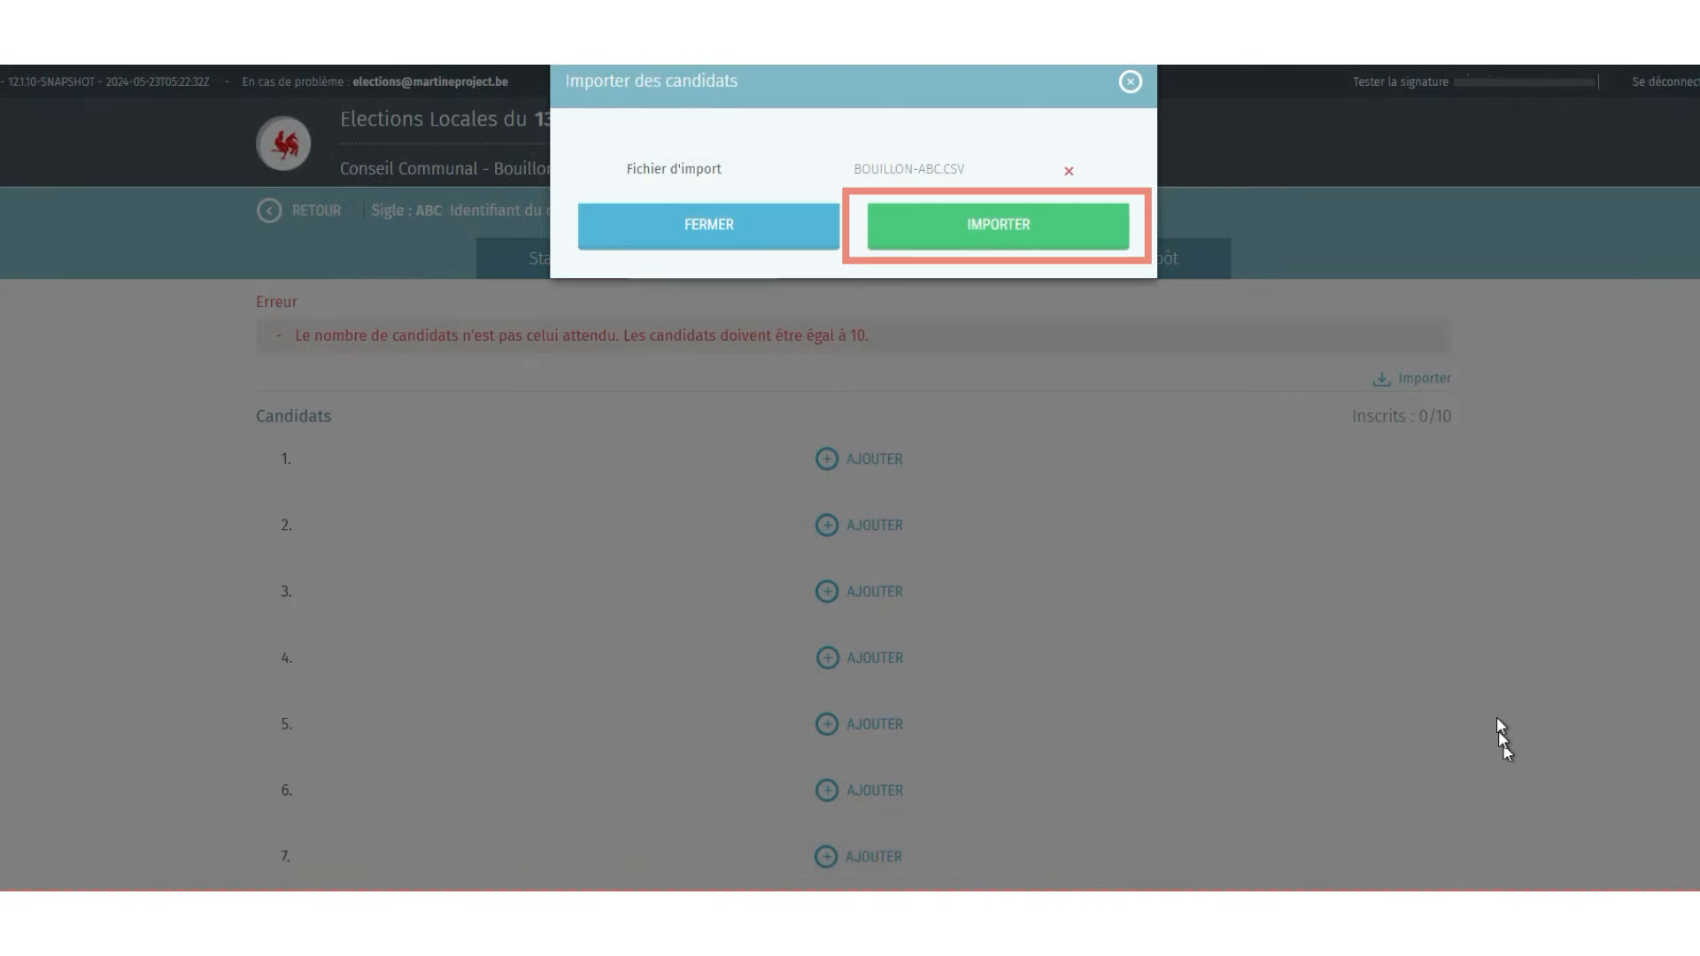
left_click(1109, 233)
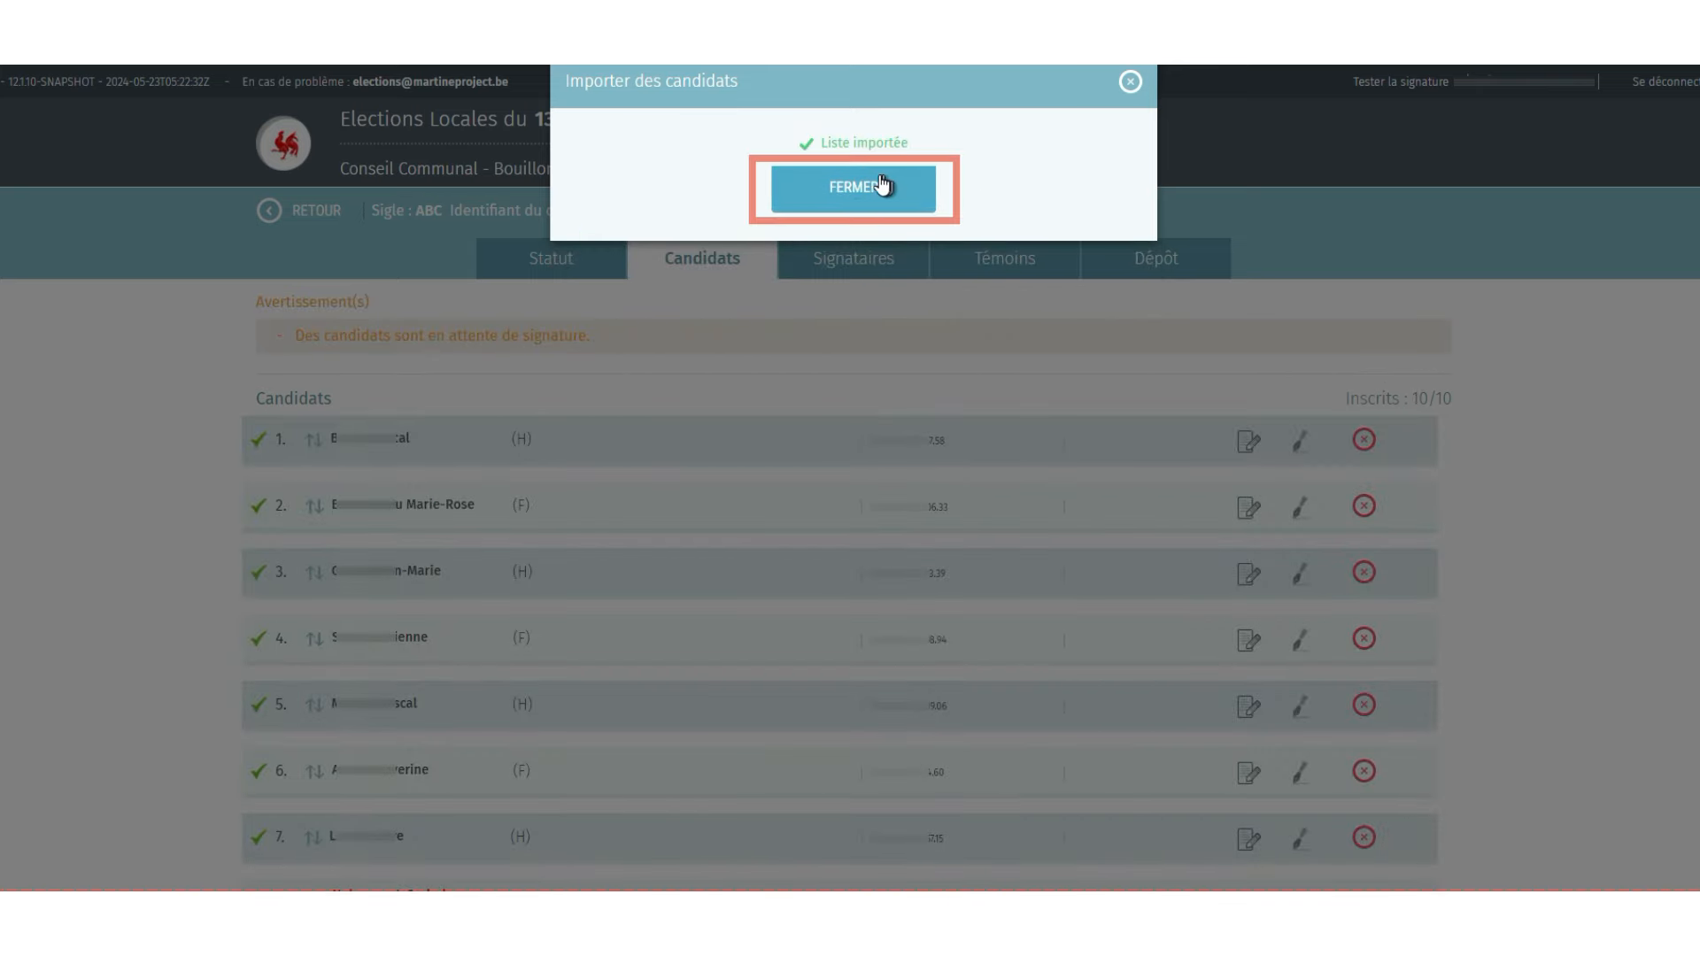
left_click(848, 184)
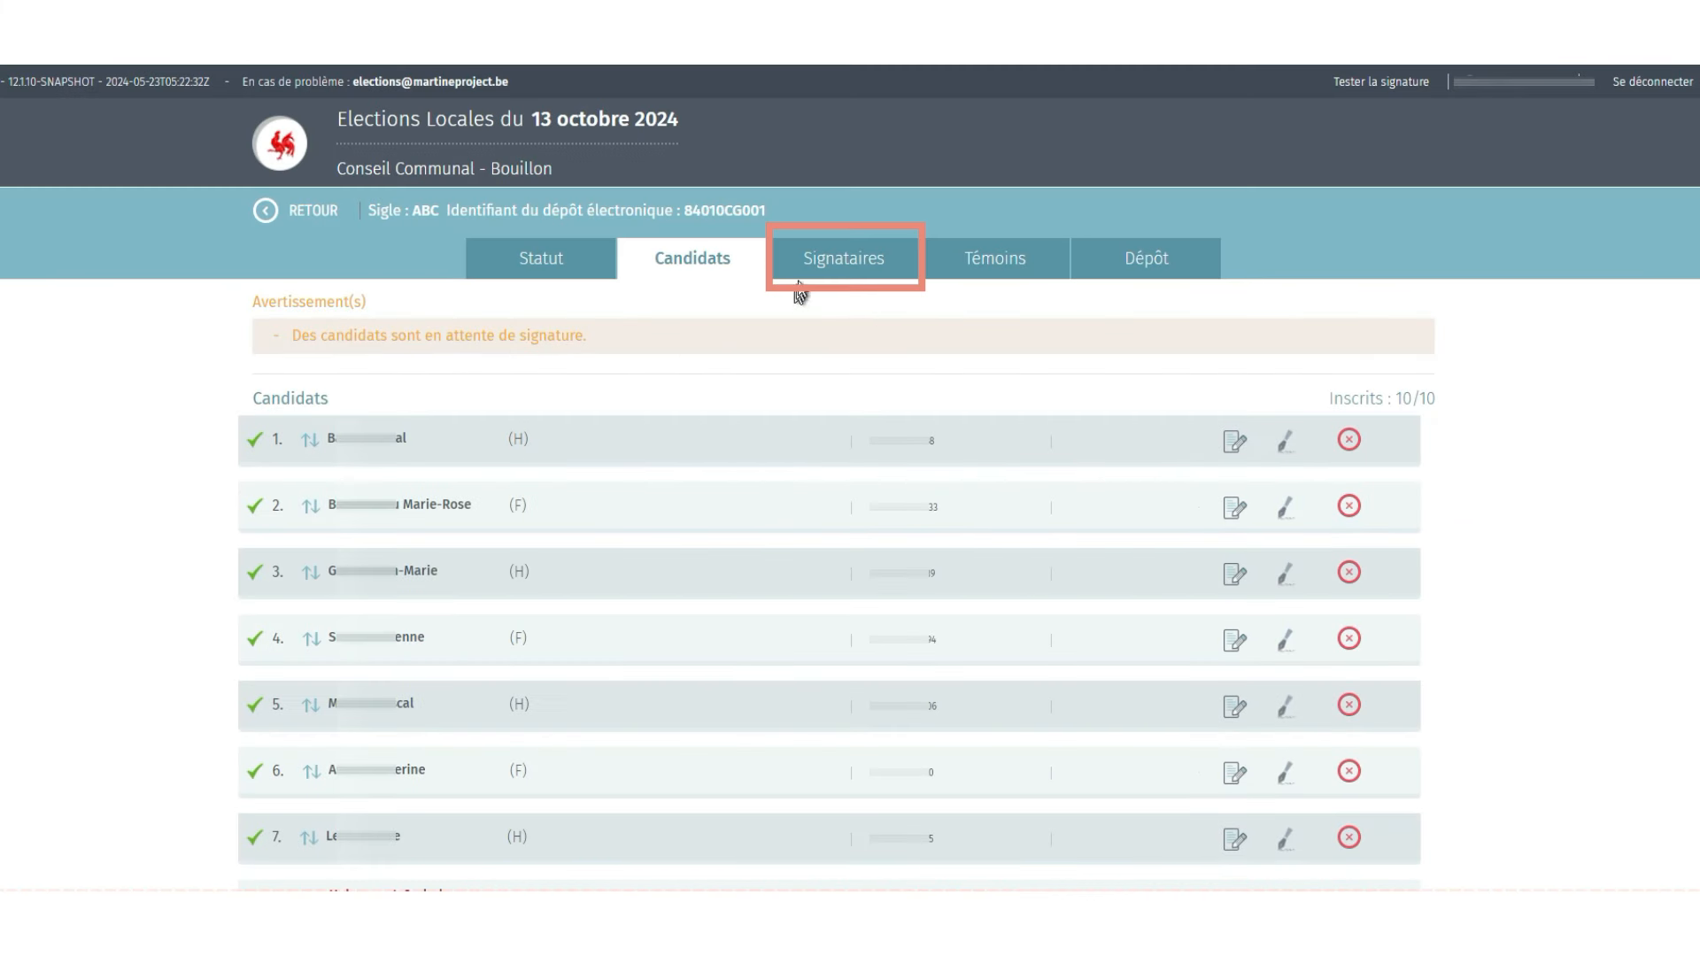
- Add a list ABC signatory with their last name, first name and e-mail address
left_click(809, 270)
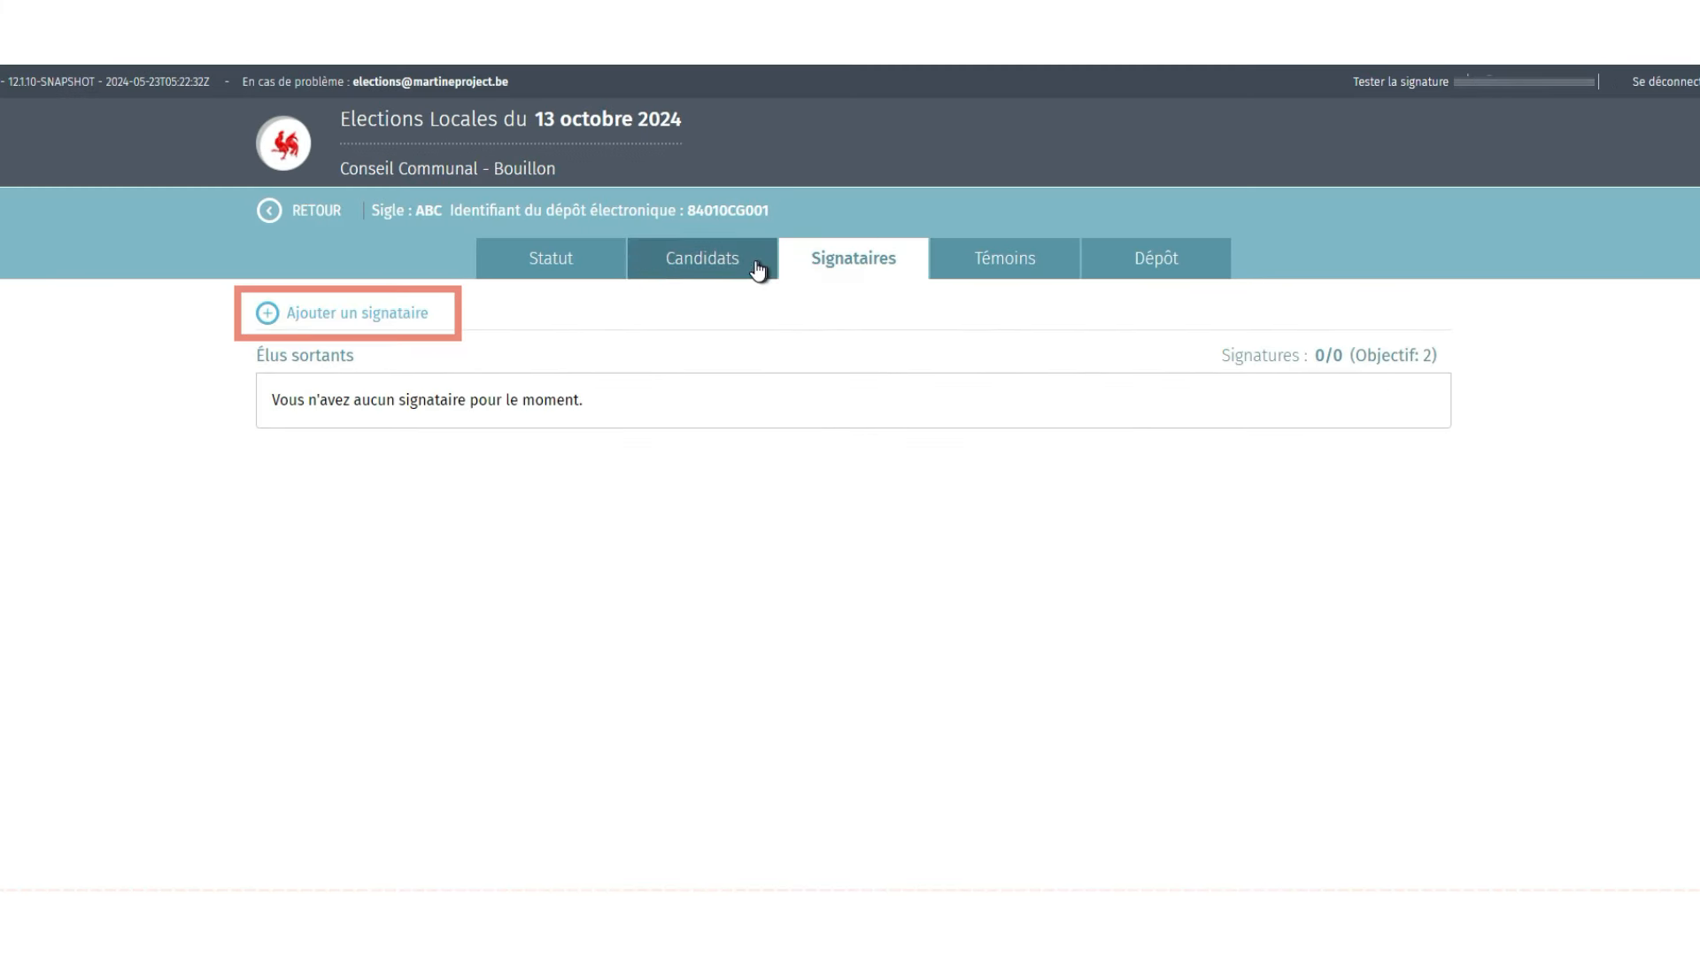
left_click(267, 316)
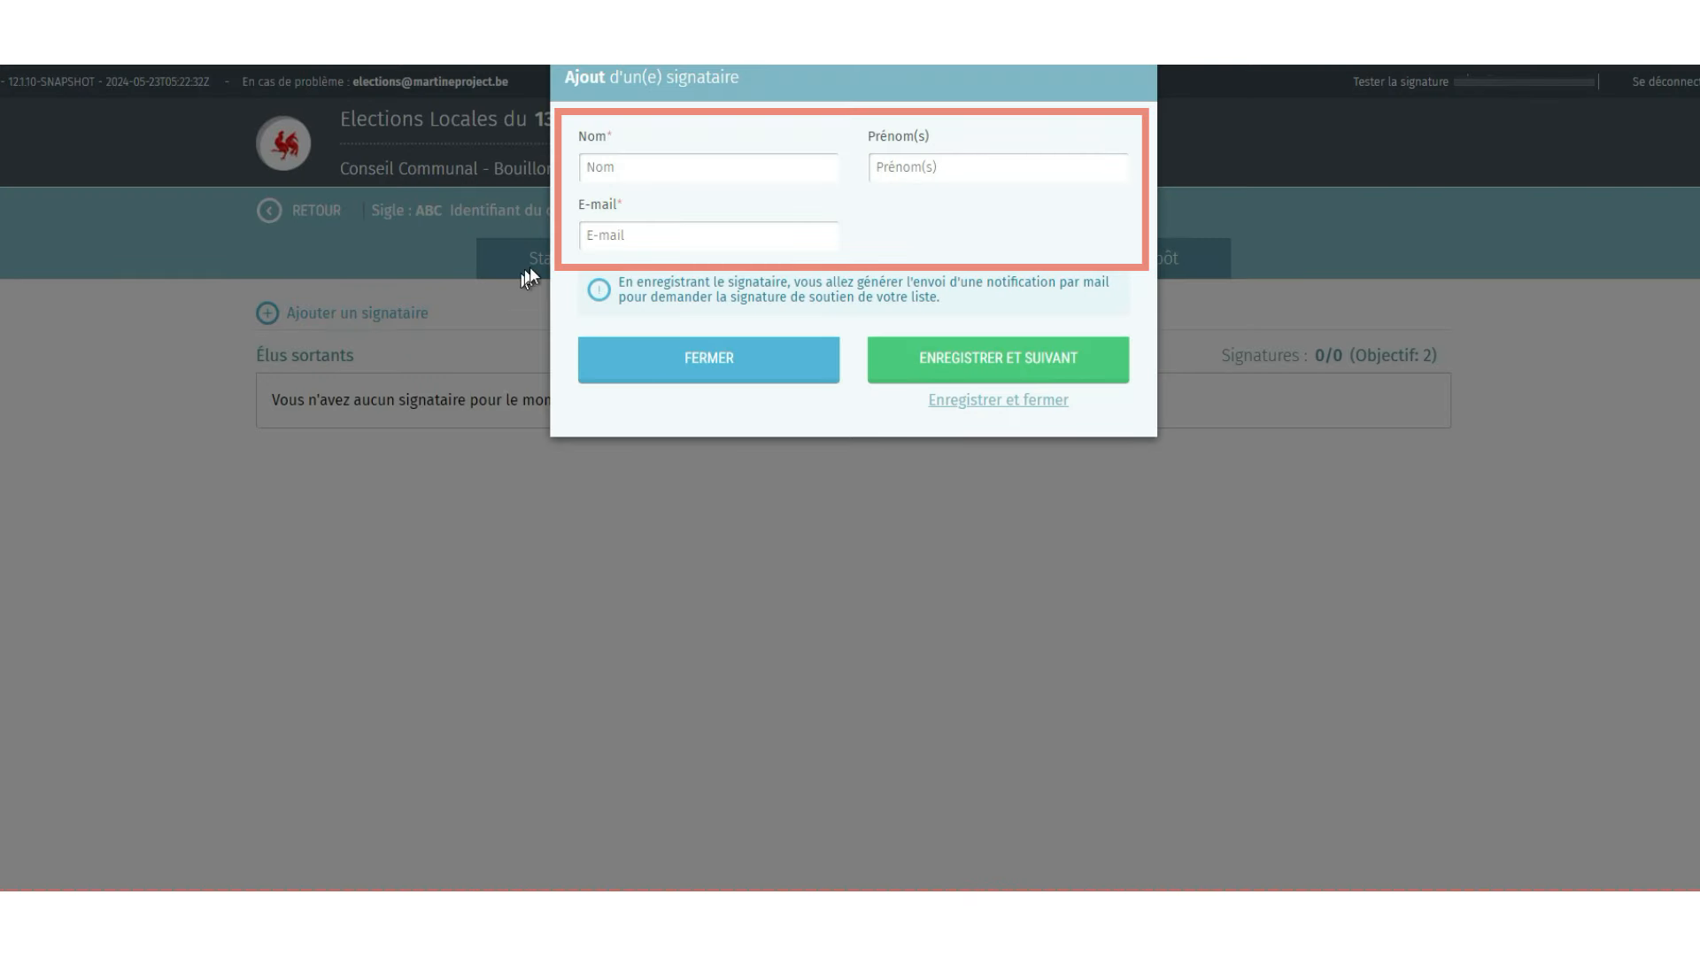
left_click(632, 174)
type("Dupont")
key("Tab")
type("Pierre")
key("Tab")
type("durpo")
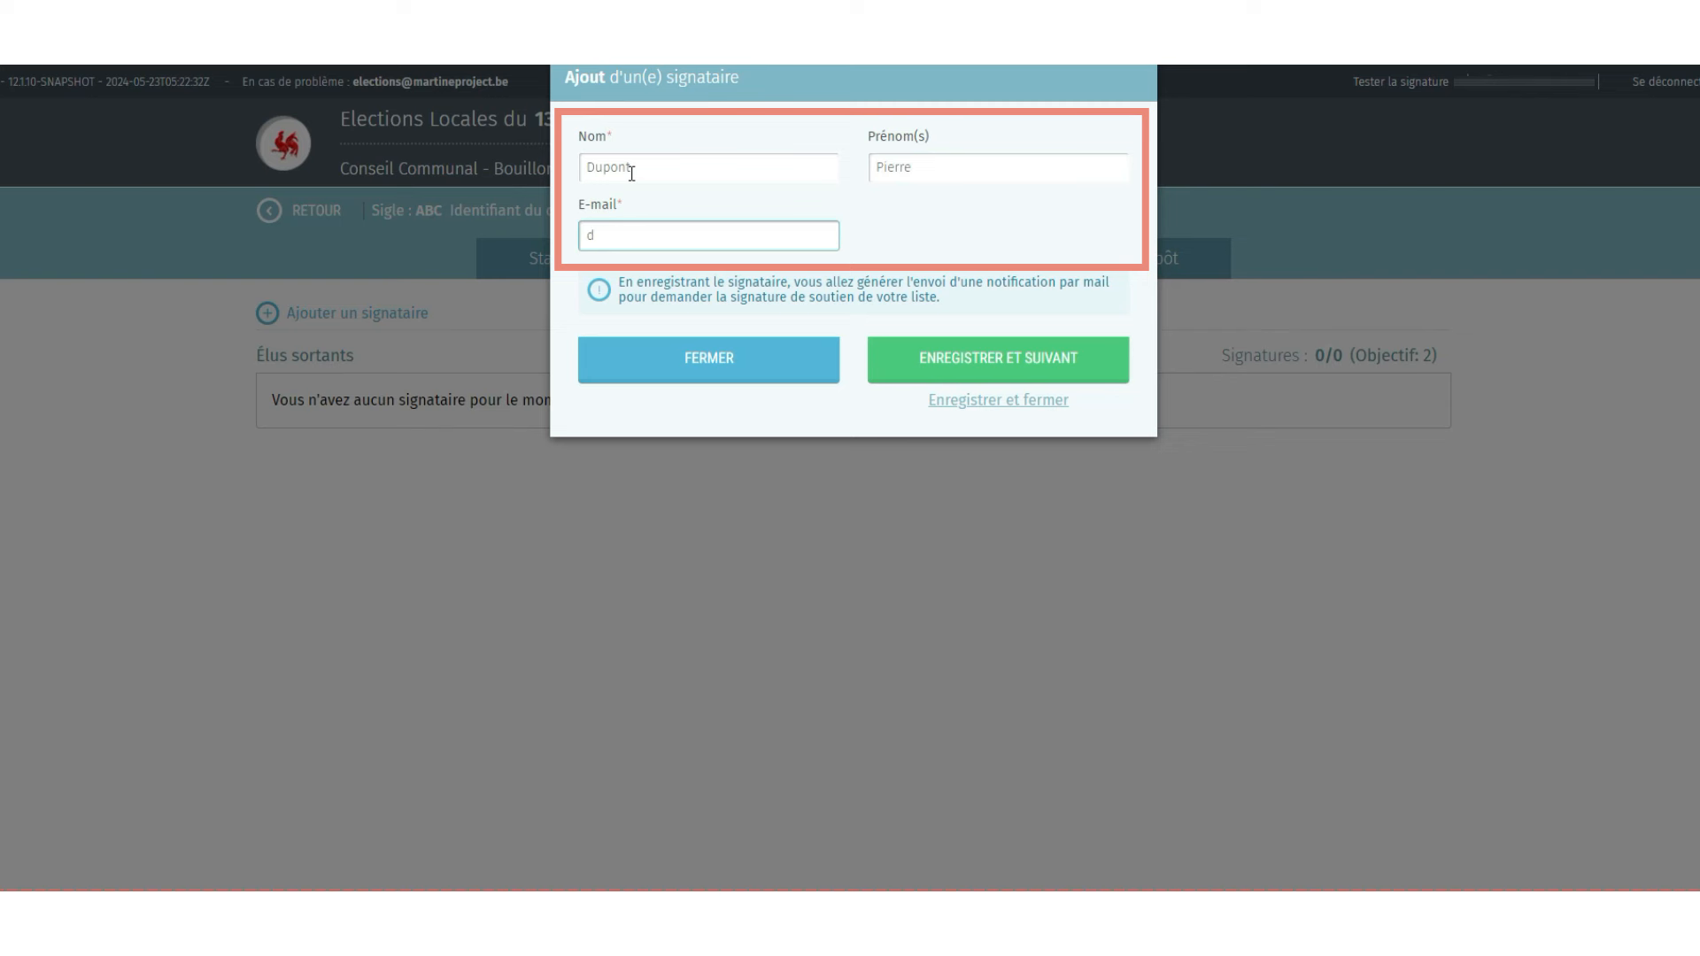
key("BackSpace")
key("BackSpace")
key("BackSpace")
type("pont.pierre@mail.com")
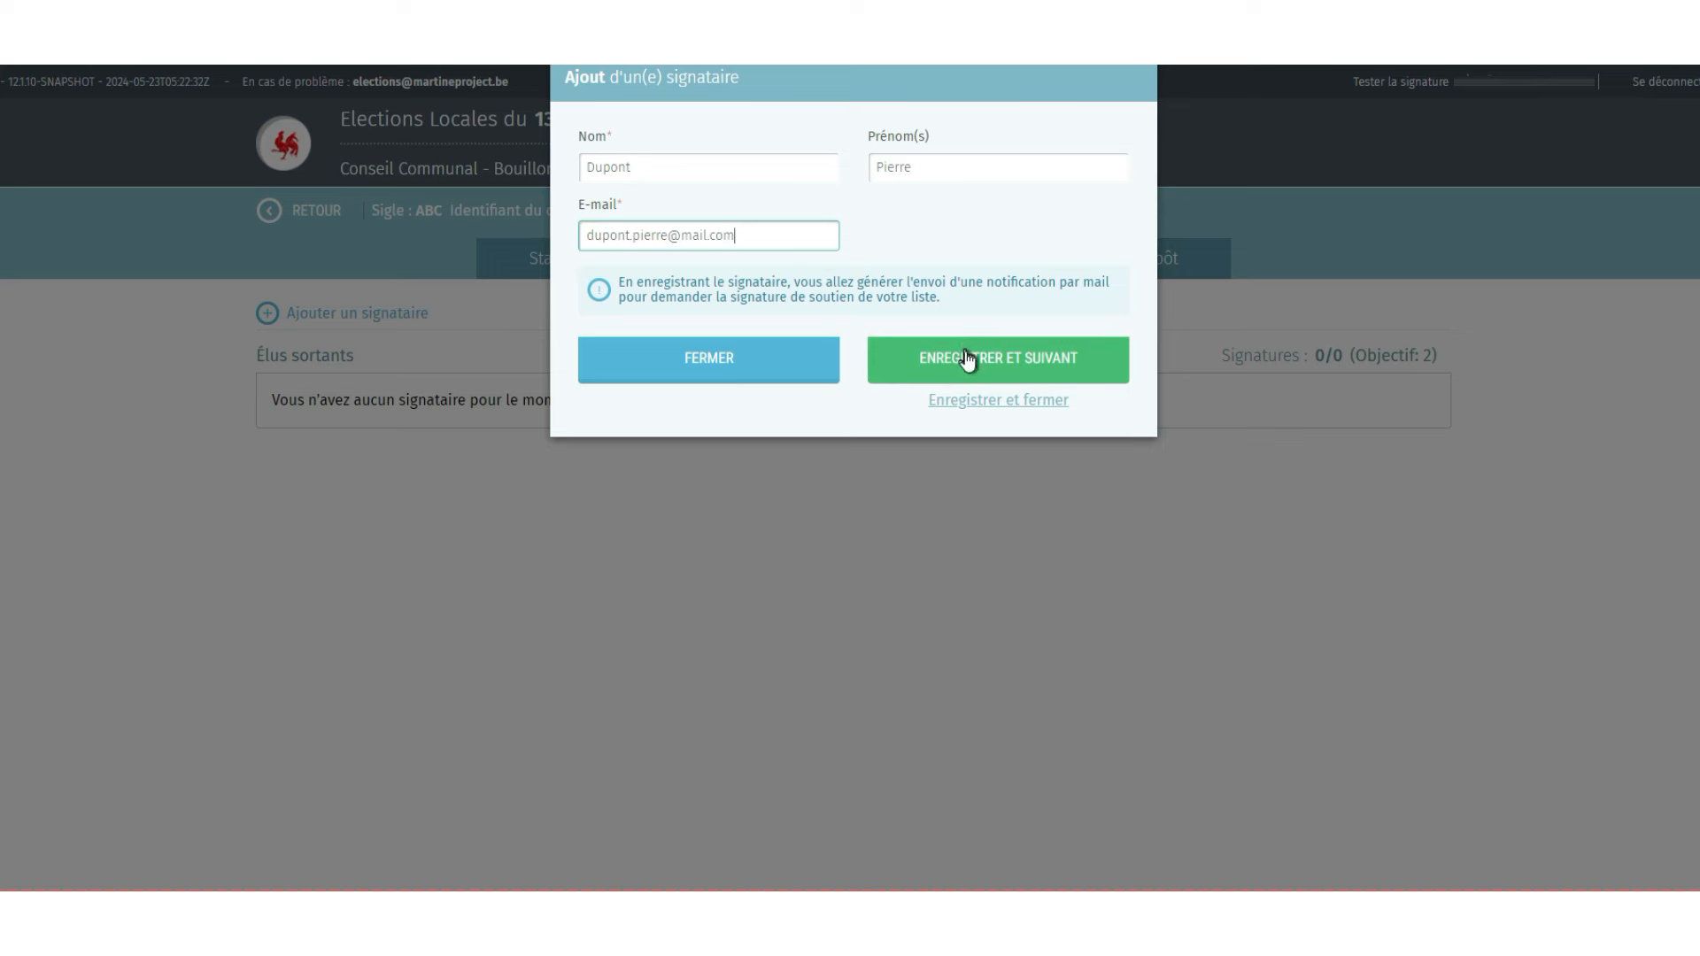
left_click(982, 405)
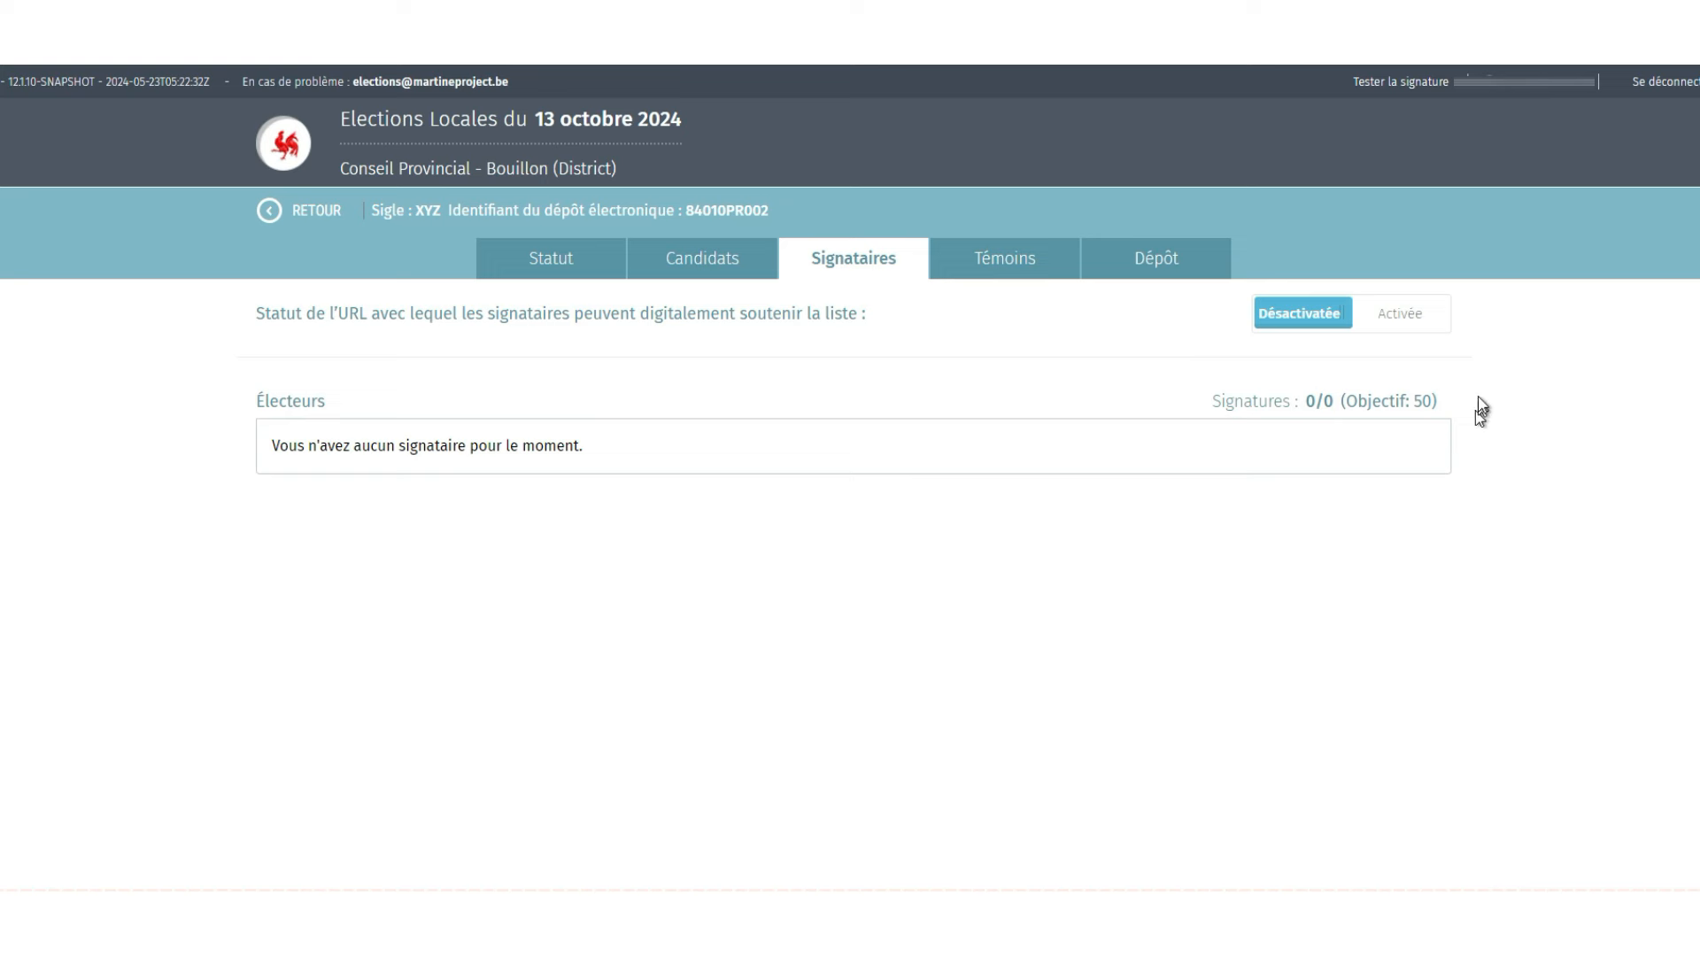
- Activate list XYZ's online support URL, copy it, and go to the Témoins page
left_click(1400, 311)
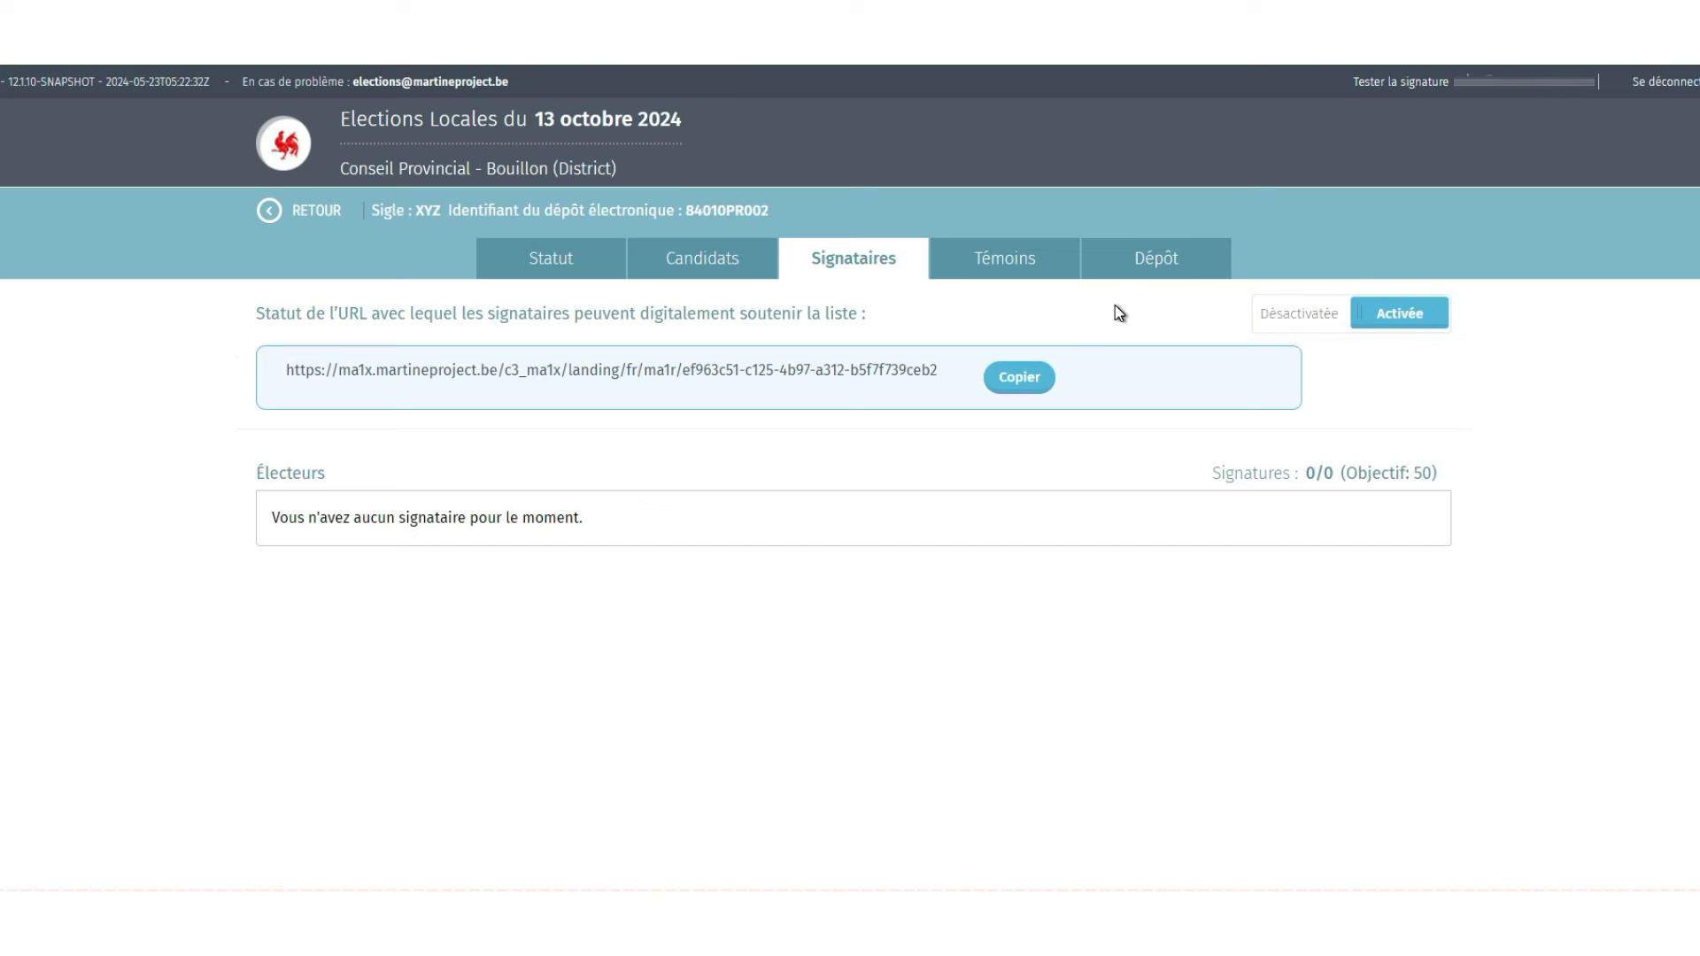
left_click(1017, 381)
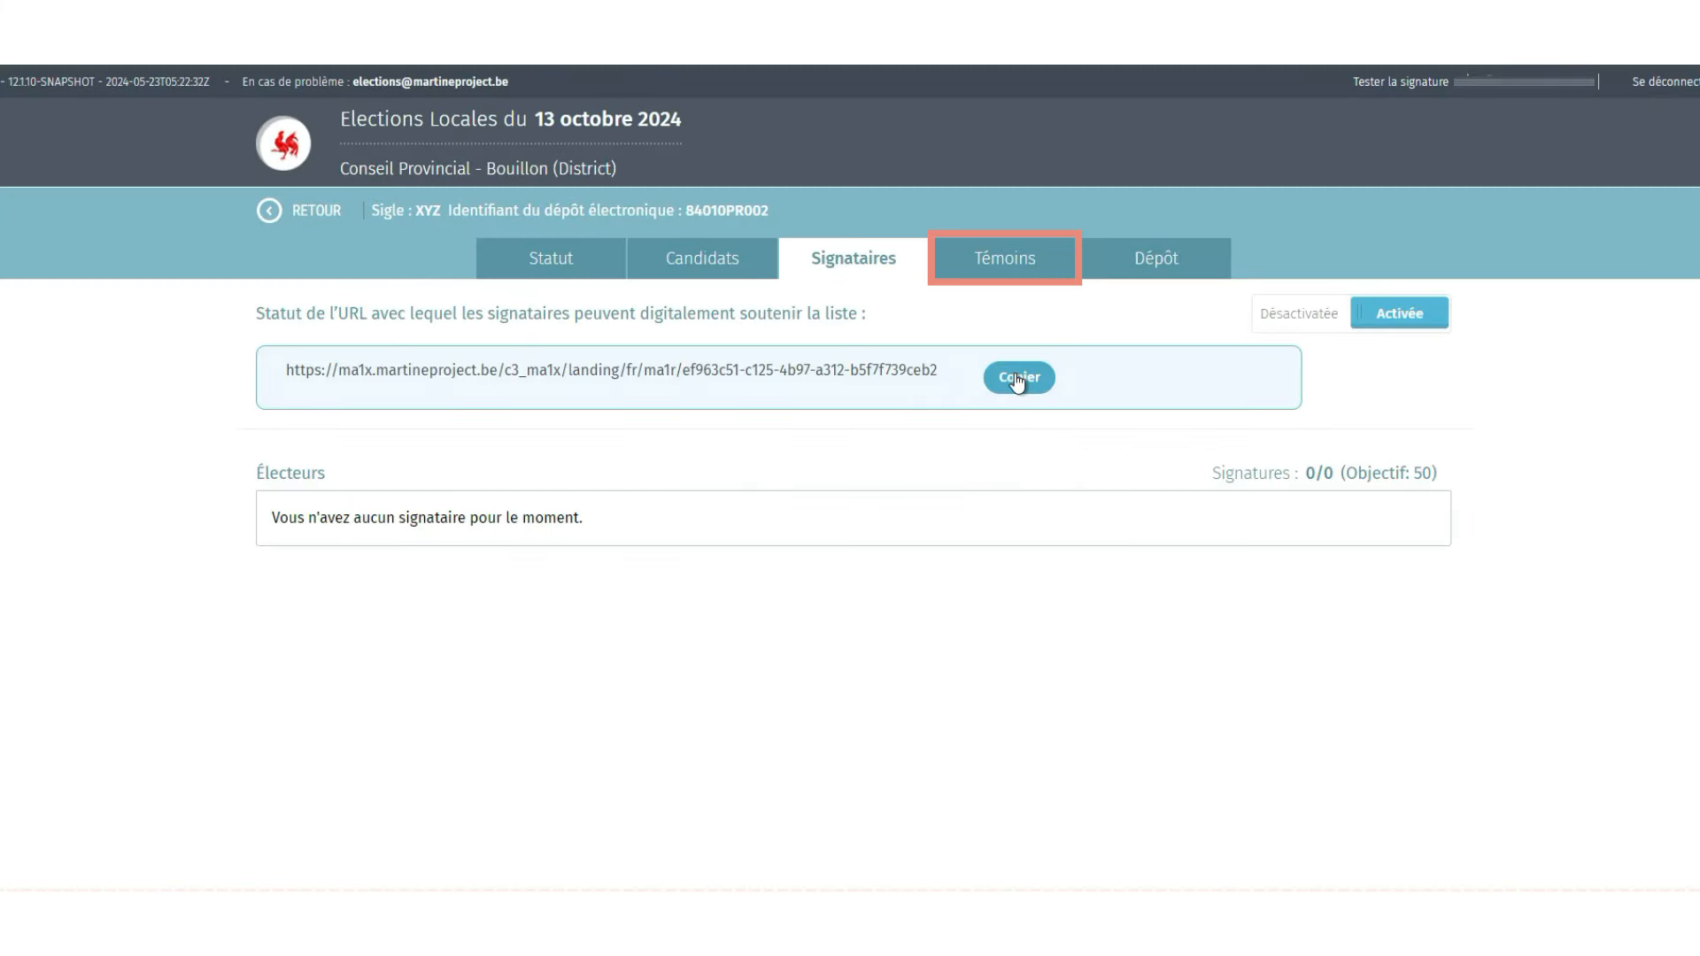
left_click(1041, 268)
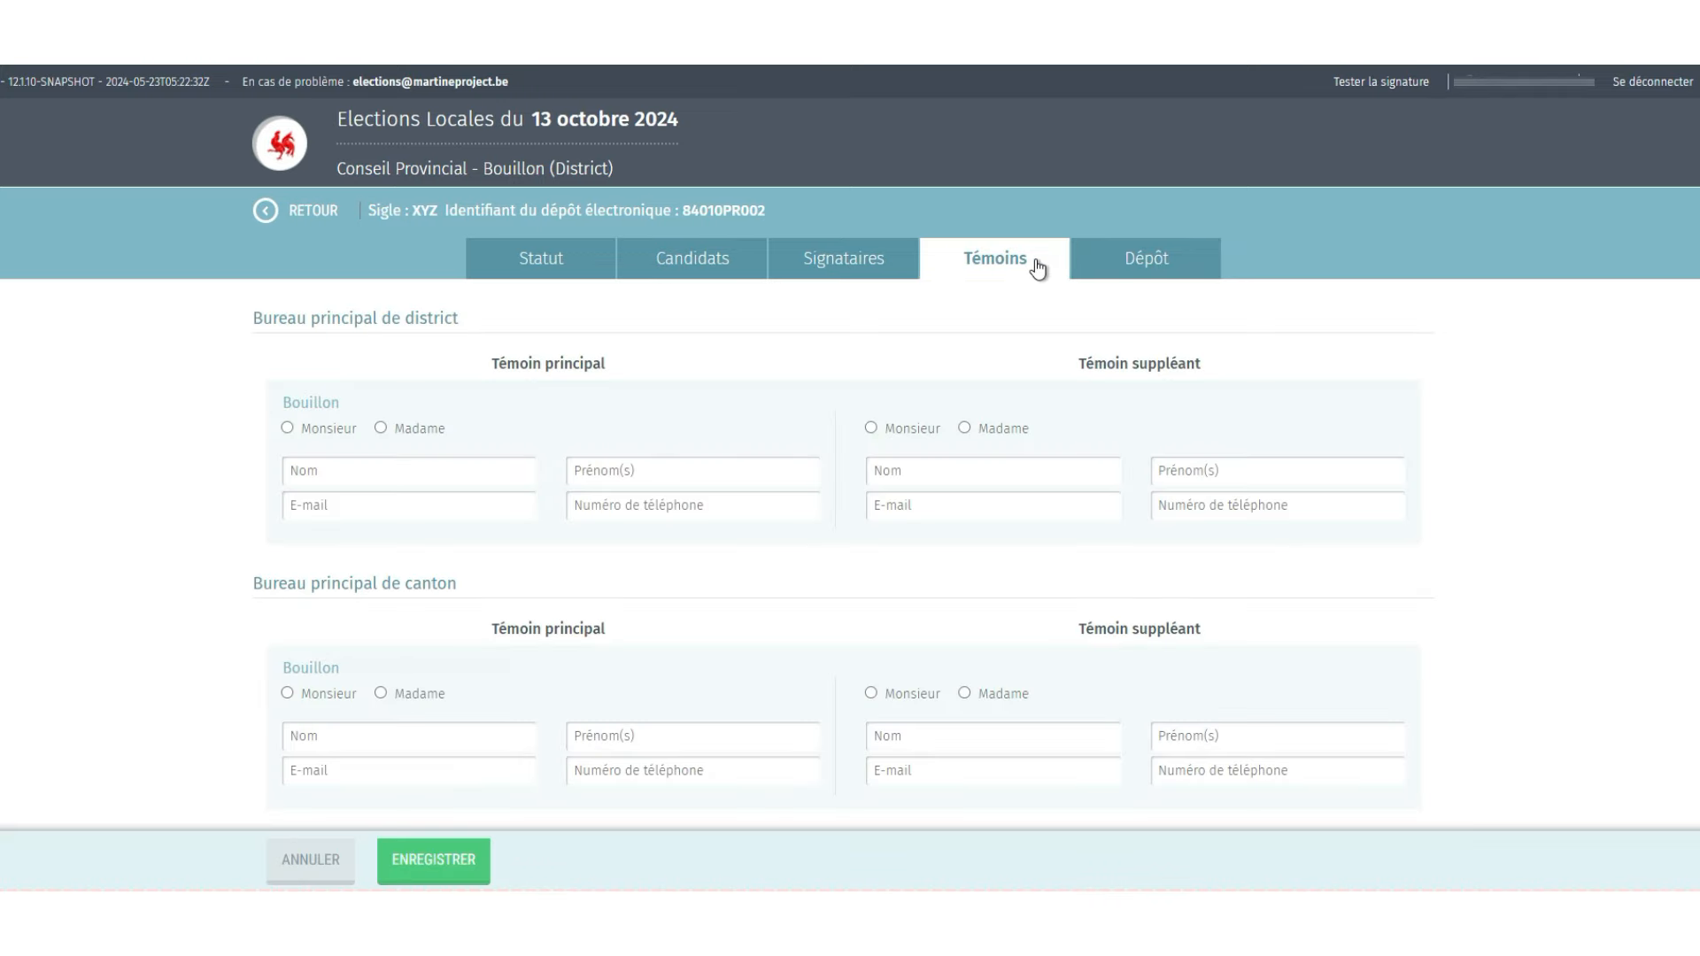